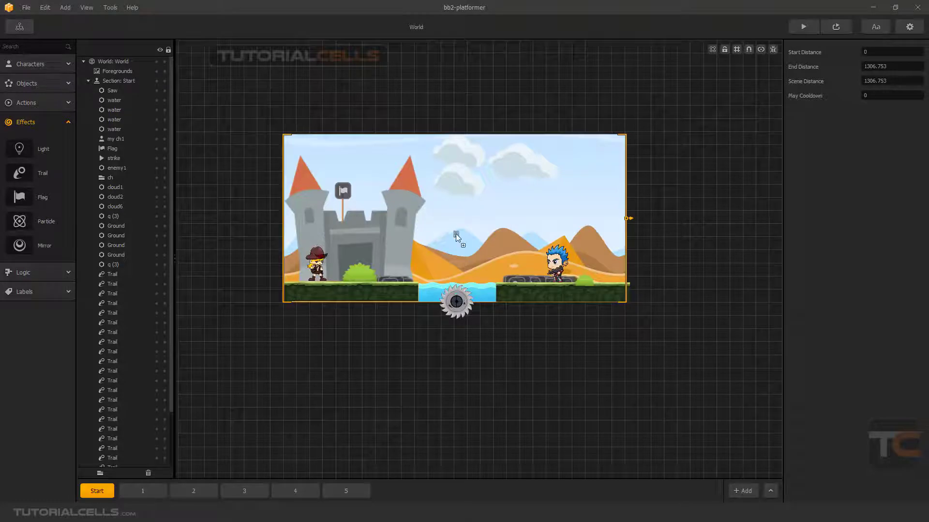
Add a Particle effect between the castle and the blue-haired enemy, at about 718, 263, and open its emitter's settings
{"action": "left_click_drag", "start_coordinate": [455, 234], "coordinate": [506, 238]}
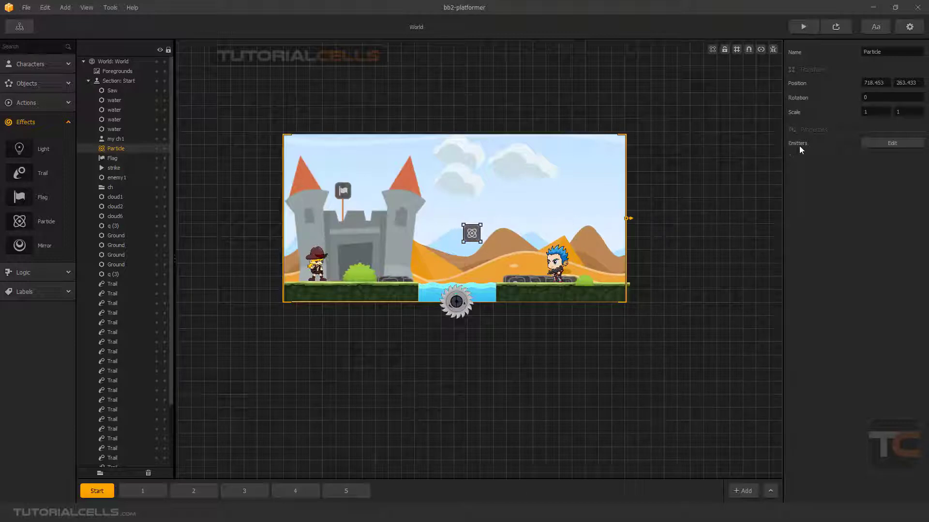
{"action": "left_click", "coordinate": [874, 143]}
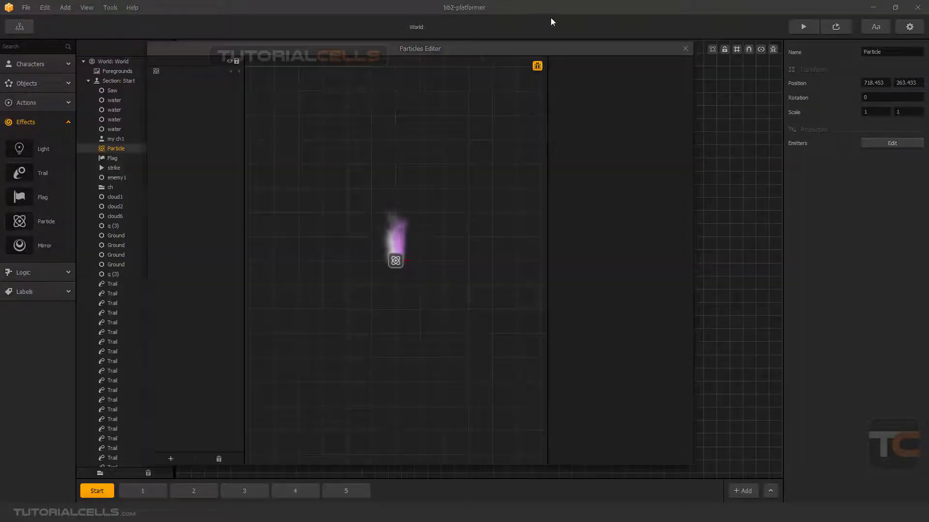
{"action": "left_click_drag", "start_coordinate": [503, 55], "coordinate": [496, 47]}
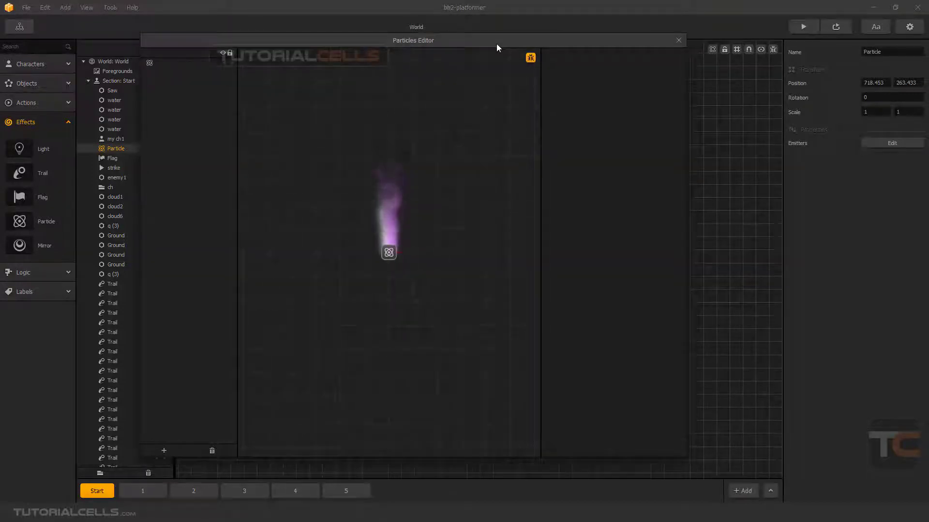
{"action": "left_click", "coordinate": [389, 252]}
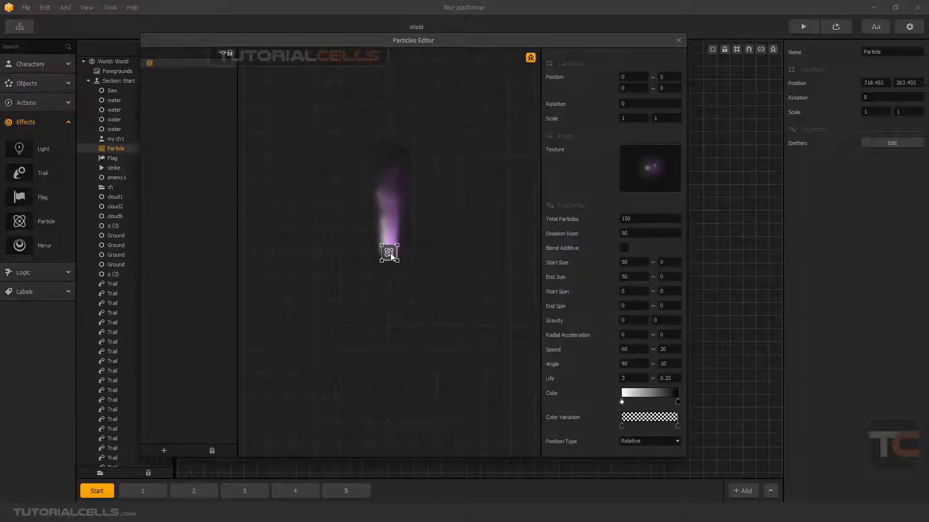
Remove the default texture image from the particle emitter
{"action": "left_click_drag", "start_coordinate": [451, 50], "coordinate": [439, 34]}
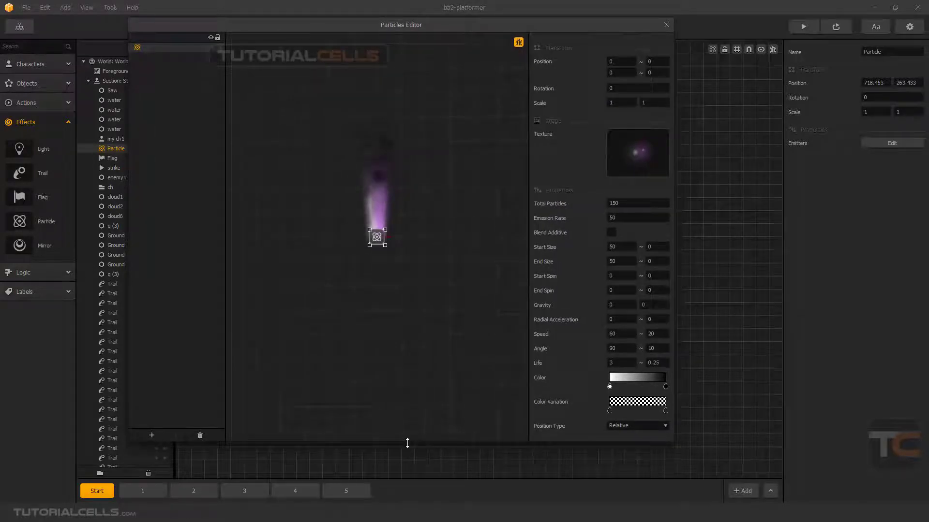
{"action": "left_click_drag", "start_coordinate": [407, 443], "coordinate": [407, 446]}
{"action": "left_click_drag", "start_coordinate": [459, 24], "coordinate": [468, 55]}
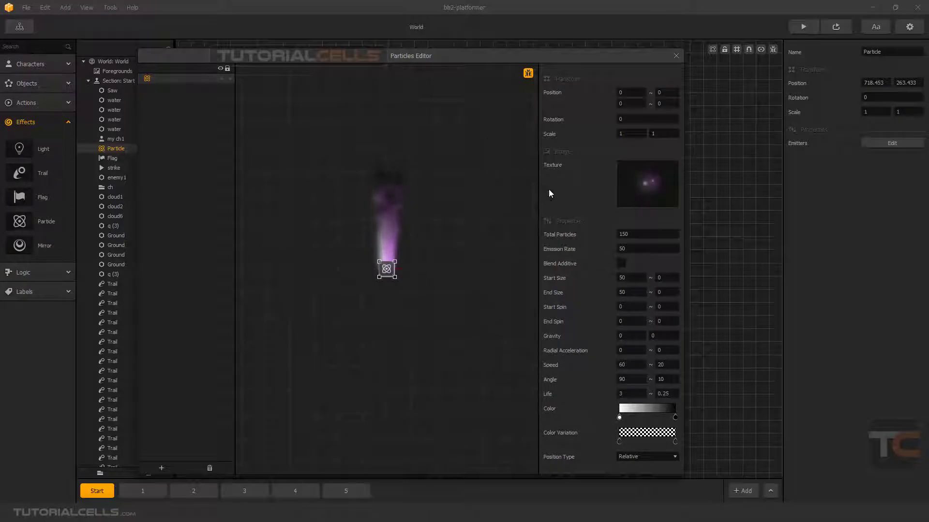
{"action": "scroll", "coordinate": [394, 276], "scroll_direction": "up", "scroll_amount": 3}
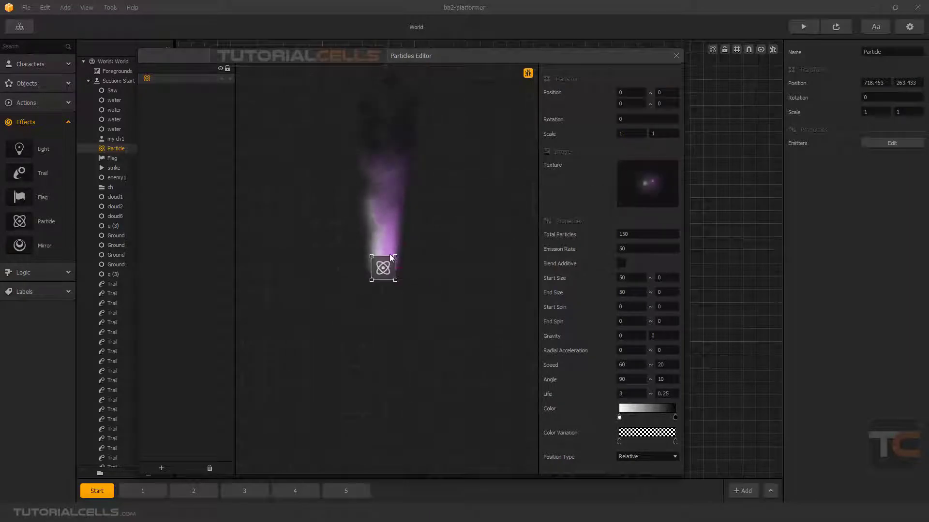
{"action": "right_click_drag", "start_coordinate": [390, 255], "coordinate": [389, 279]}
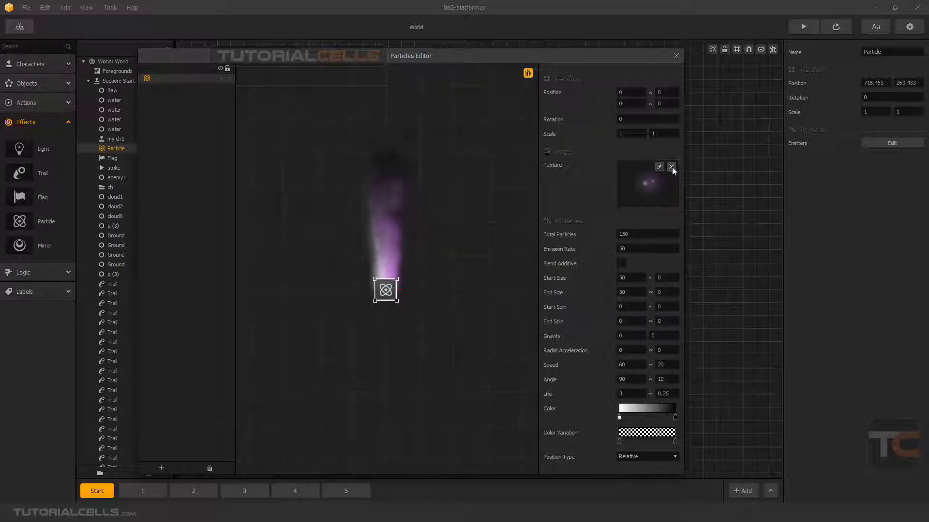
{"action": "left_click", "coordinate": [672, 167]}
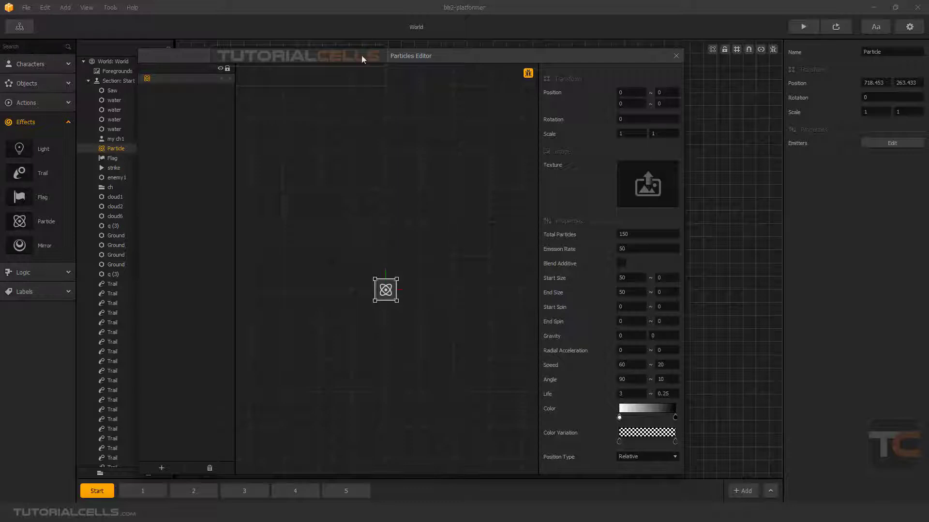
{"action": "left_click_drag", "start_coordinate": [361, 55], "coordinate": [361, 51]}
Assign the tree11 image from the project's objects folder as the emitter's texture
{"action": "key", "text": "alt+Tab"}
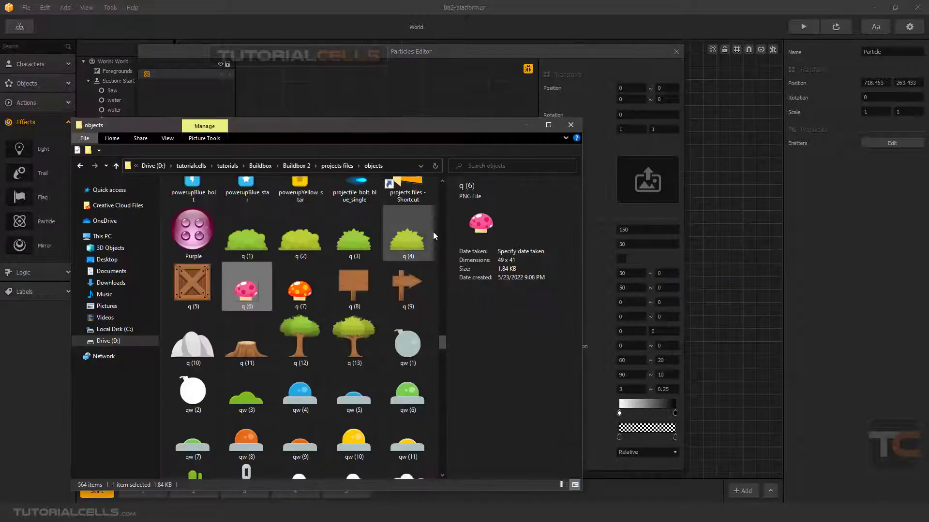
{"action": "scroll", "coordinate": [345, 335], "scroll_direction": "down", "scroll_amount": 10}
{"action": "scroll", "coordinate": [345, 336], "scroll_direction": "down", "scroll_amount": 15}
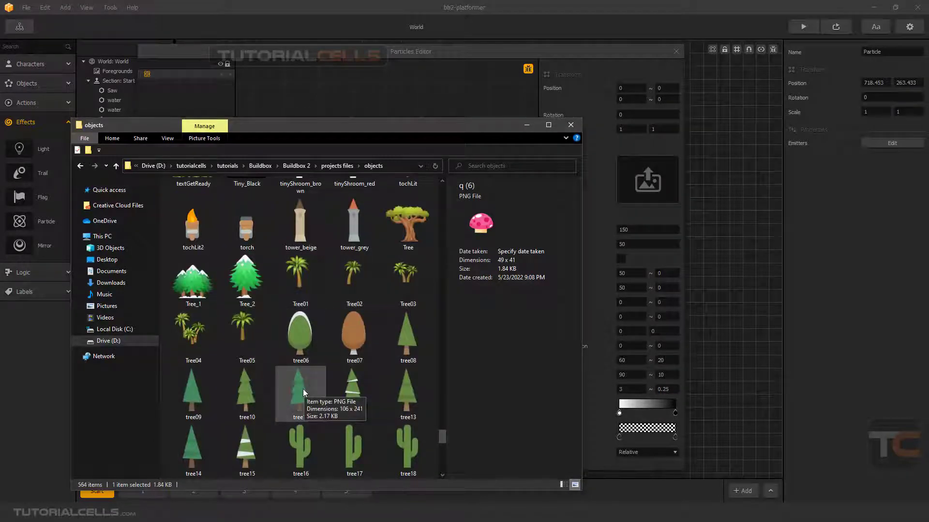
{"action": "left_click_drag", "start_coordinate": [303, 389], "coordinate": [643, 175]}
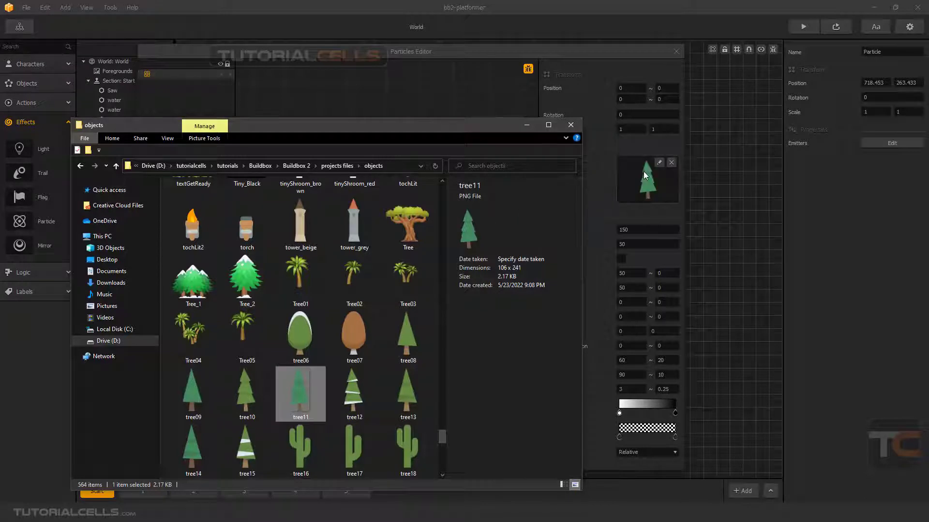
{"action": "left_click", "coordinate": [529, 125]}
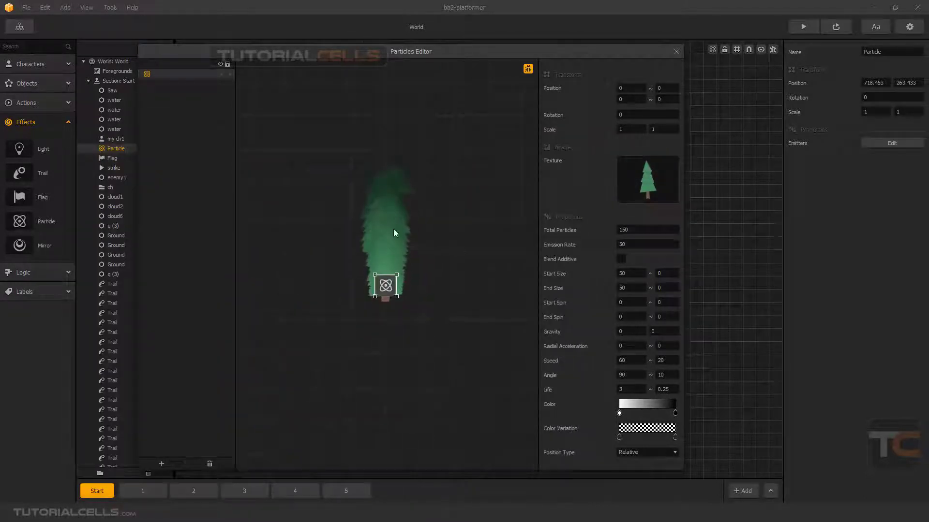
Stretch the emitter box to a scale of about 1.12 wide by 1.66 high
{"action": "scroll", "coordinate": [391, 265], "scroll_direction": "up", "scroll_amount": 5}
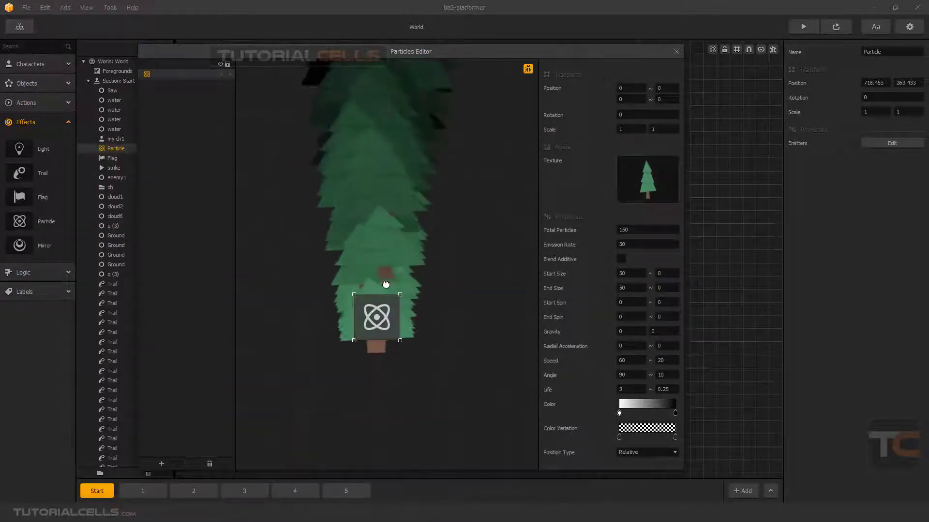
{"action": "right_click_drag", "start_coordinate": [385, 285], "coordinate": [381, 299]}
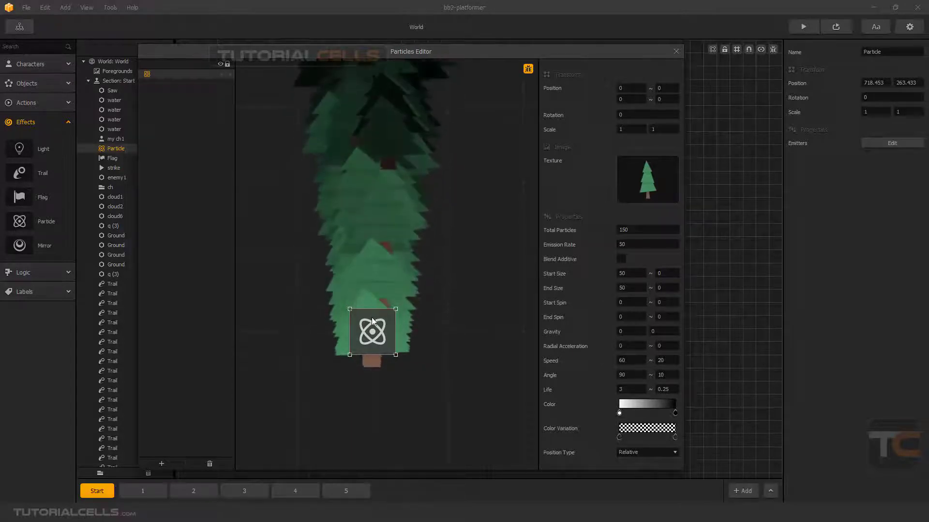
{"action": "scroll", "coordinate": [372, 321], "scroll_direction": "down", "scroll_amount": 2}
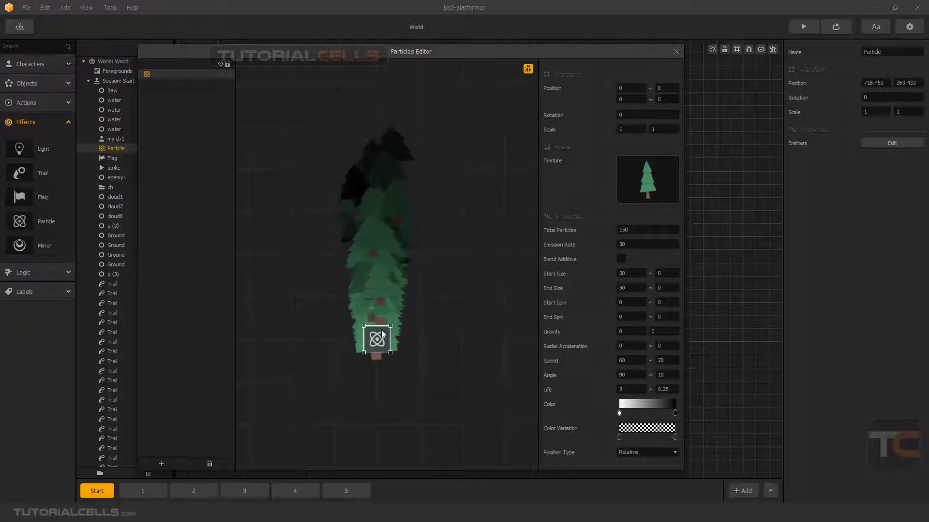
{"action": "scroll", "coordinate": [382, 333], "scroll_direction": "up", "scroll_amount": 2}
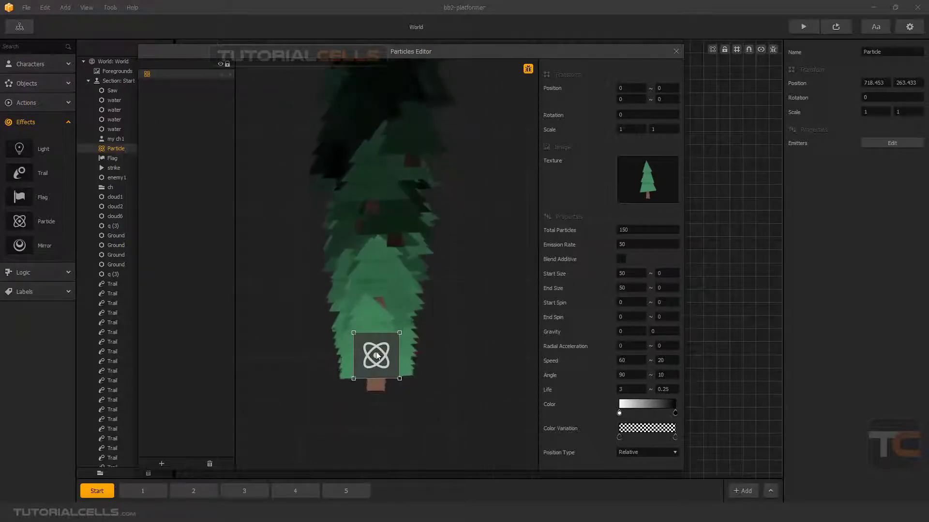
{"action": "left_click_drag", "start_coordinate": [377, 332], "coordinate": [377, 310]}
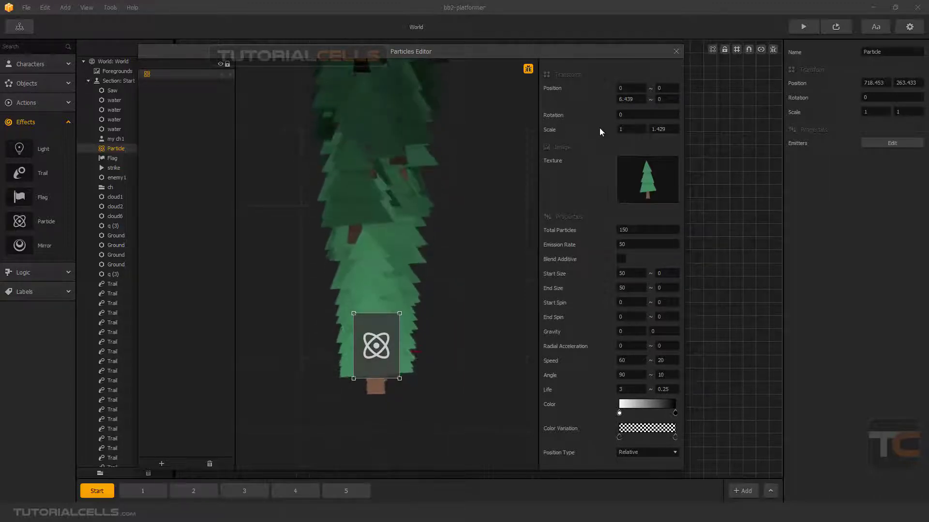
{"action": "scroll", "coordinate": [391, 285], "scroll_direction": "down", "scroll_amount": 2}
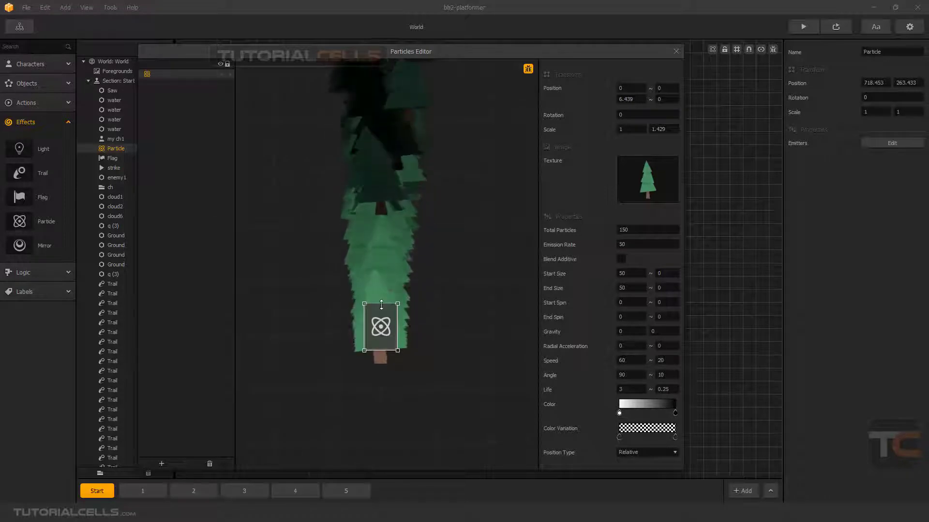
{"action": "left_click_drag", "start_coordinate": [381, 304], "coordinate": [382, 332]}
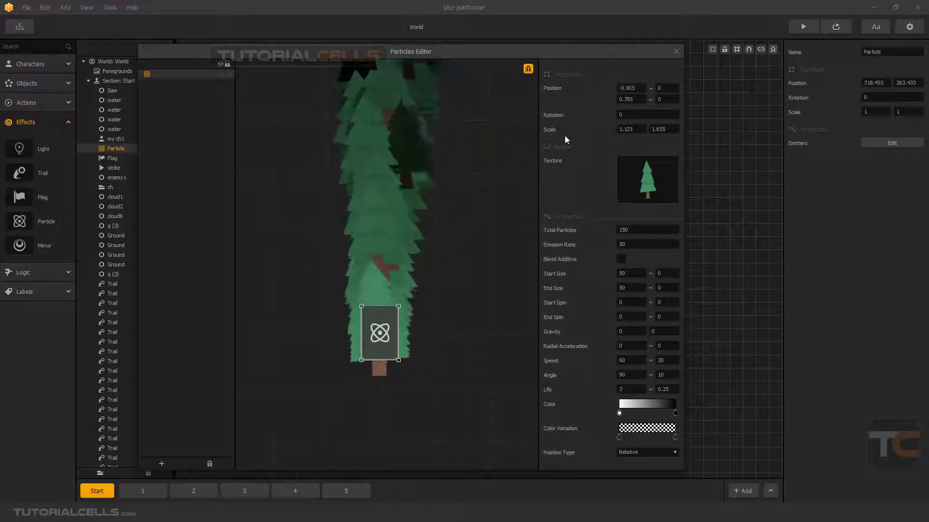
Remove the tree texture and resize the emitter box back to a scale of 1 by 1
{"action": "mouse_move", "coordinate": [651, 167]}
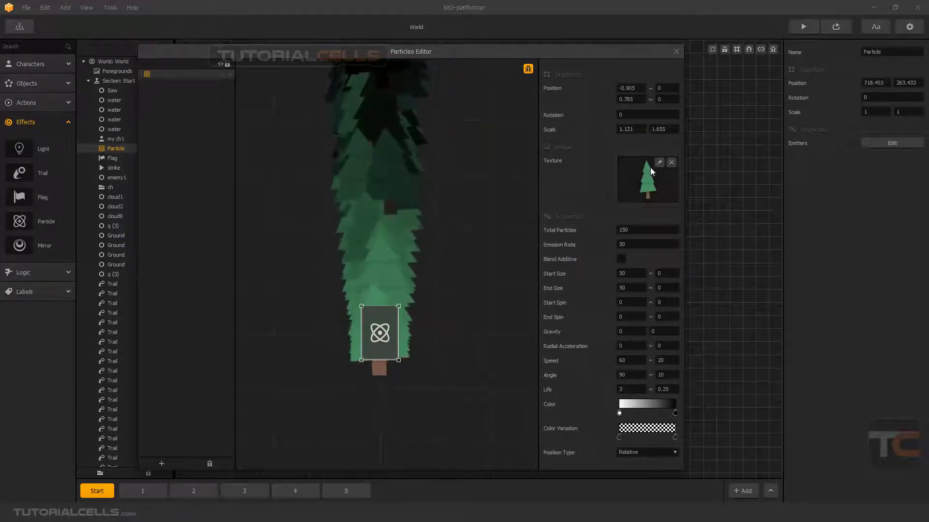
{"action": "left_click", "coordinate": [671, 162]}
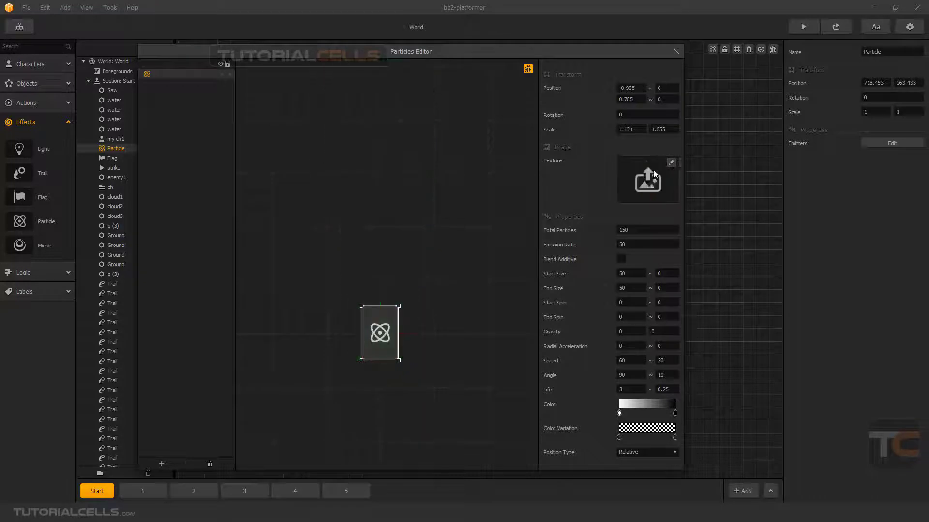
{"action": "left_click_drag", "start_coordinate": [381, 359], "coordinate": [387, 339]}
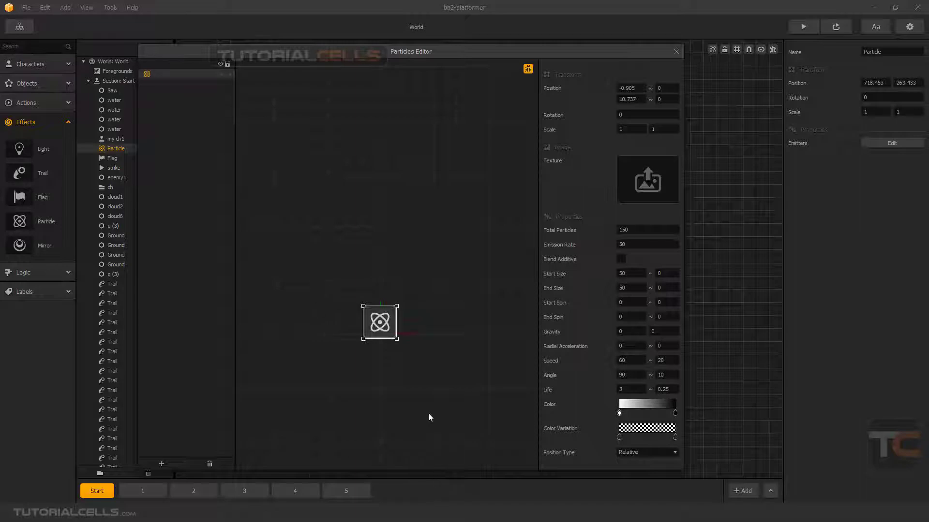
Assign the pink mushroom image from the objects folder as the emitter's texture
{"action": "key", "text": "alt+Tab"}
{"action": "left_click_drag", "start_coordinate": [246, 333], "coordinate": [643, 194]}
{"action": "left_click", "coordinate": [527, 125]}
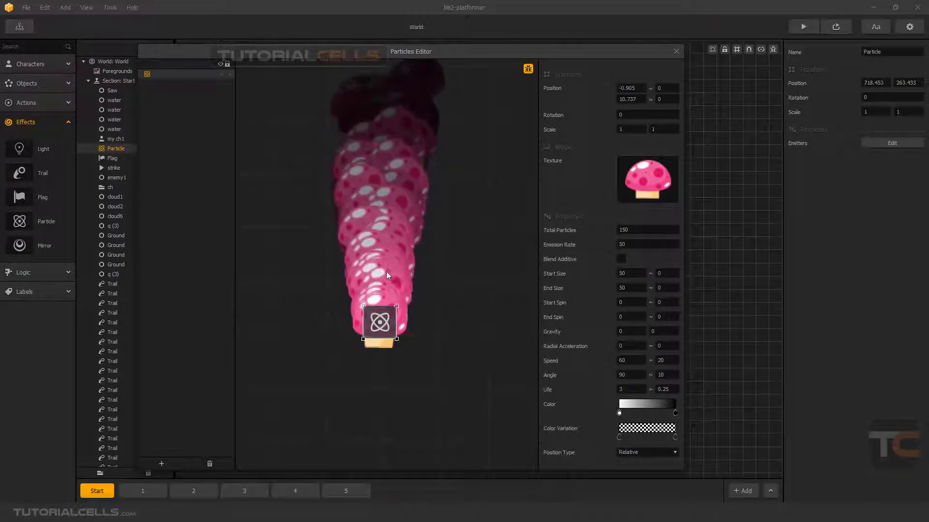
Shrink the emitter box proportionally to a scale of about 0.84
{"action": "scroll", "coordinate": [379, 303], "scroll_direction": "up", "scroll_amount": 4}
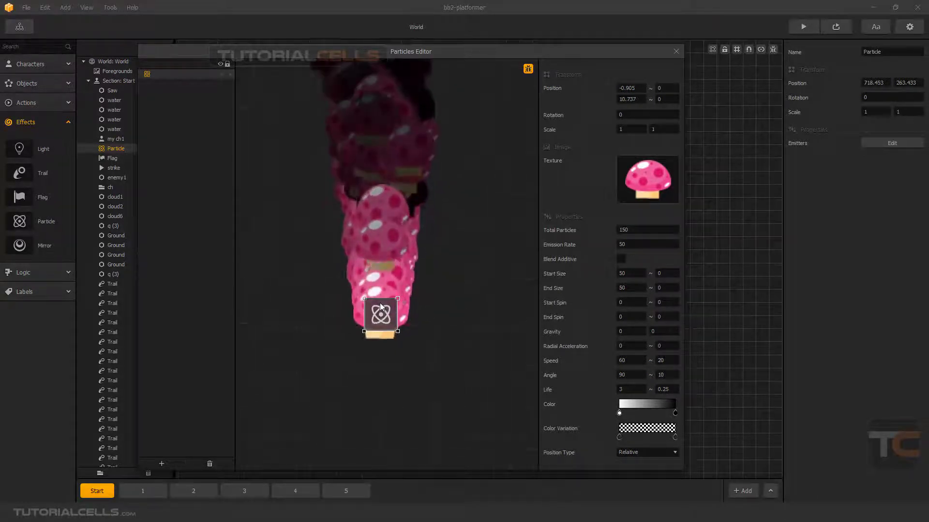
{"action": "scroll", "coordinate": [380, 293], "scroll_direction": "up", "scroll_amount": 1}
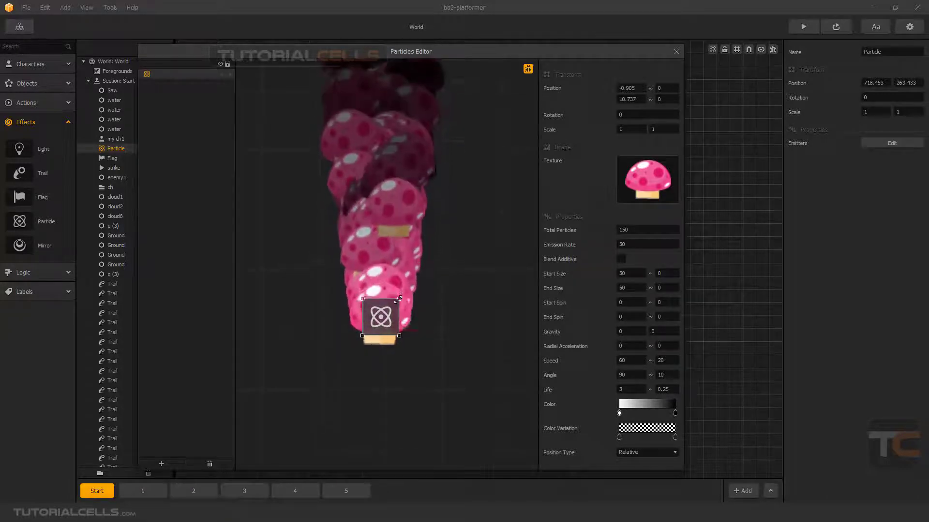
{"action": "left_click_drag", "start_coordinate": [397, 299], "coordinate": [388, 303]}
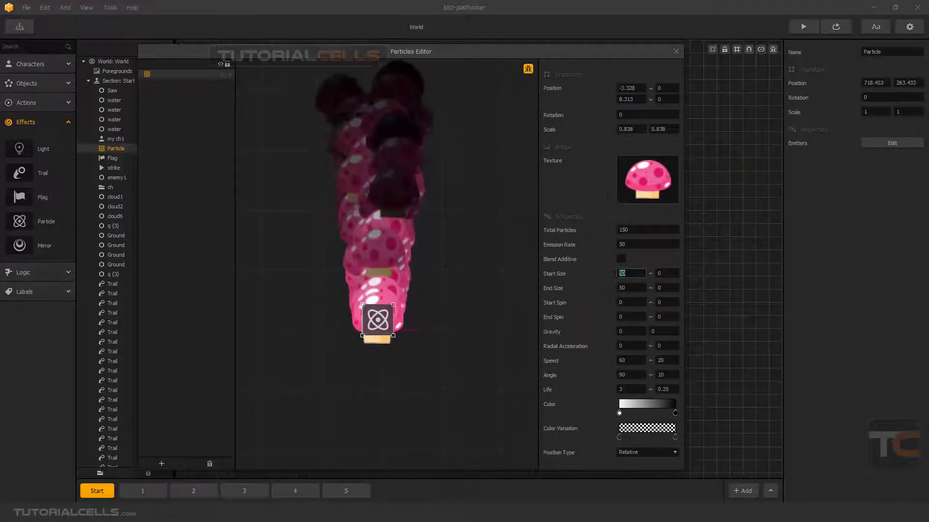
Set the emitter's start size and end size both to 10
{"action": "double_click", "coordinate": [615, 273]}
{"action": "type", "text": "10"}
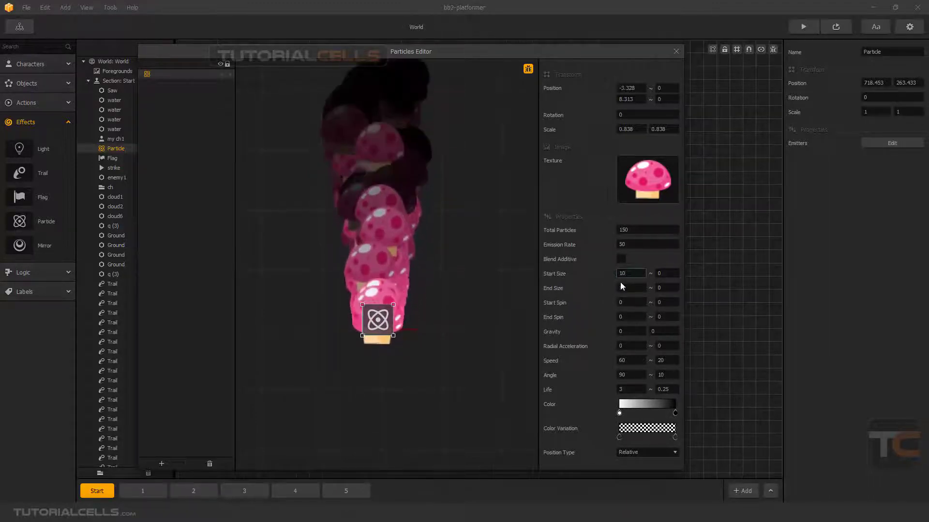
{"action": "double_click", "coordinate": [617, 287]}
{"action": "type", "text": "10"}
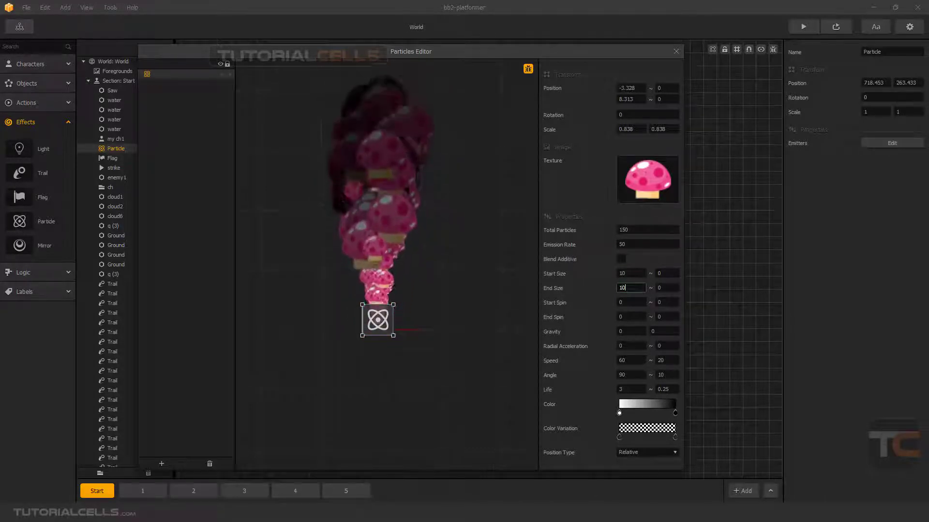
{"action": "scroll", "coordinate": [400, 286], "scroll_direction": "down", "scroll_amount": 1}
{"action": "middle_click_drag", "start_coordinate": [402, 285], "coordinate": [399, 293]}
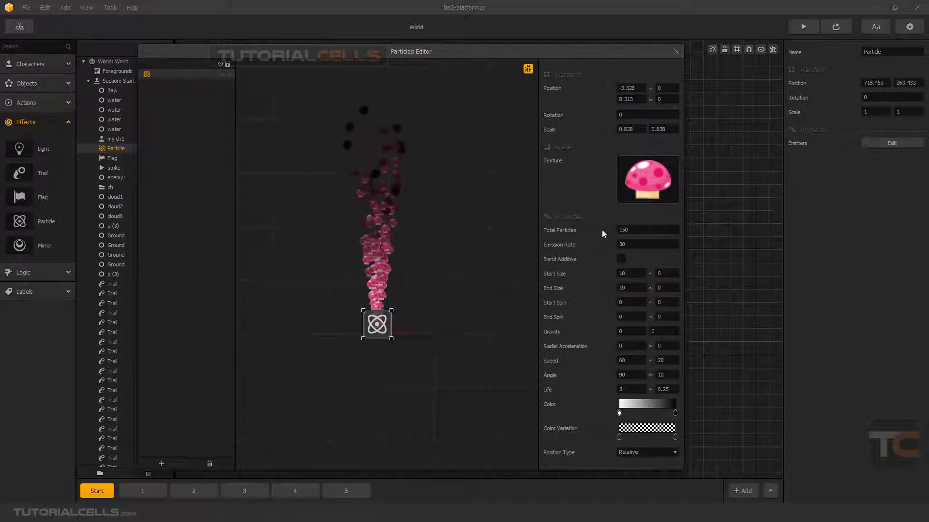
Set the emitter's total particles to 10
{"action": "double_click", "coordinate": [616, 231]}
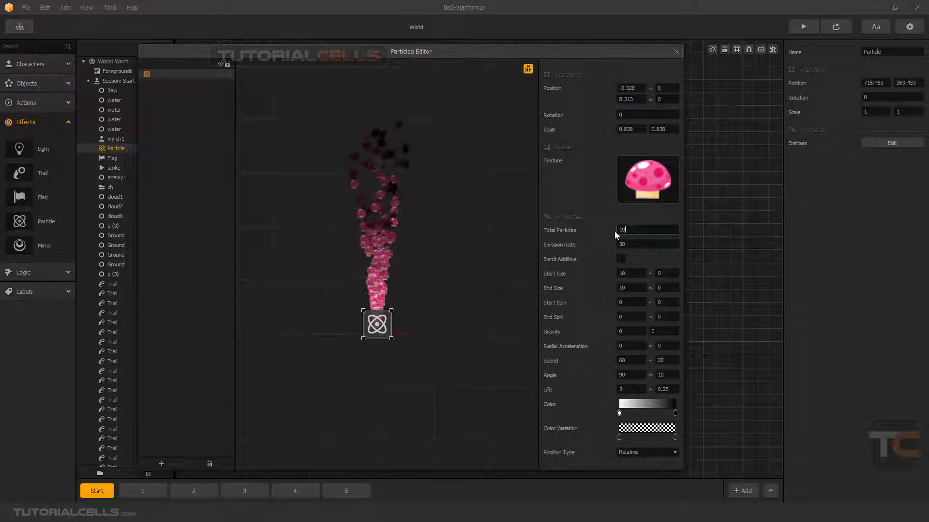
{"action": "type", "text": "10"}
{"action": "key", "text": "Return"}
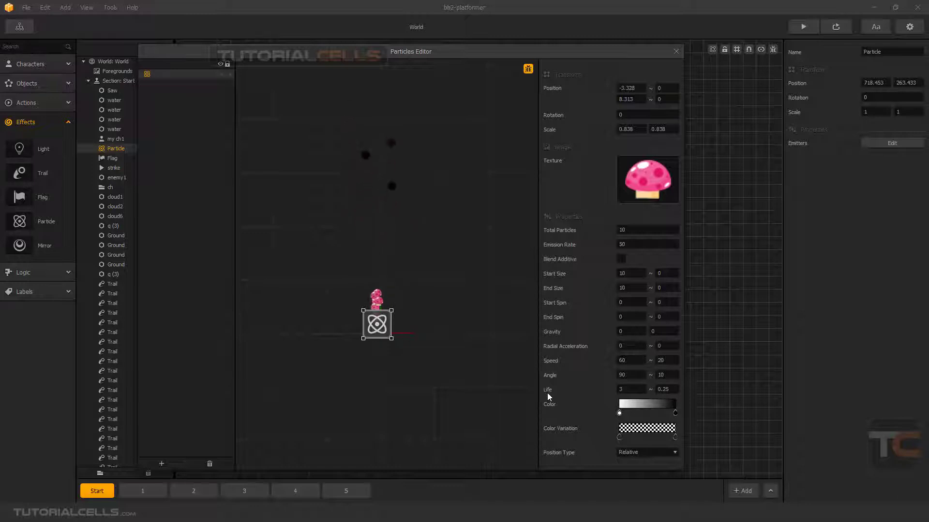
Set the emitter's total particles to 100
{"action": "left_click", "coordinate": [623, 392]}
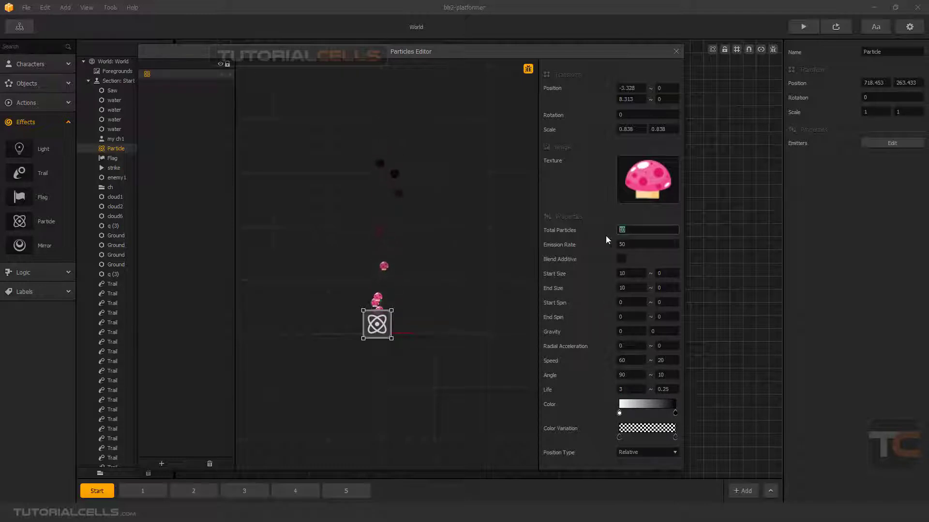
{"action": "left_click", "coordinate": [620, 390]}
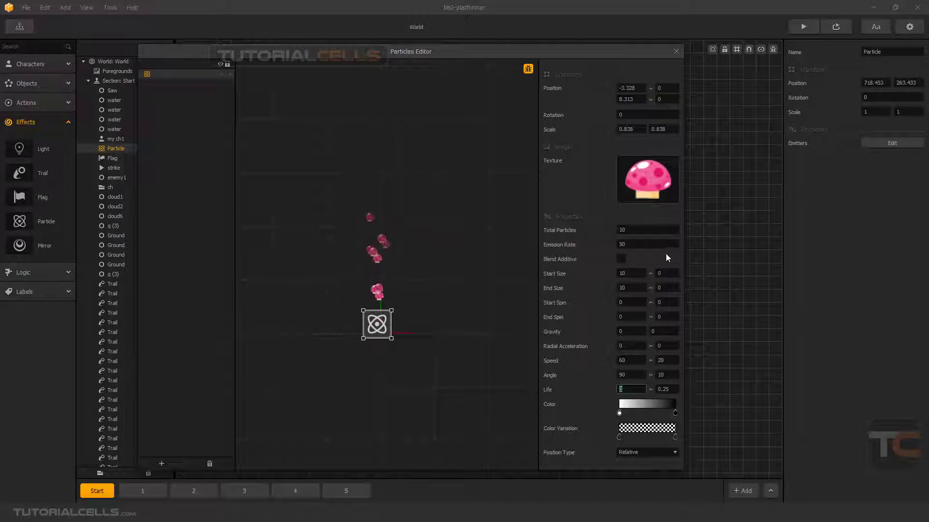
{"action": "left_click", "coordinate": [624, 231]}
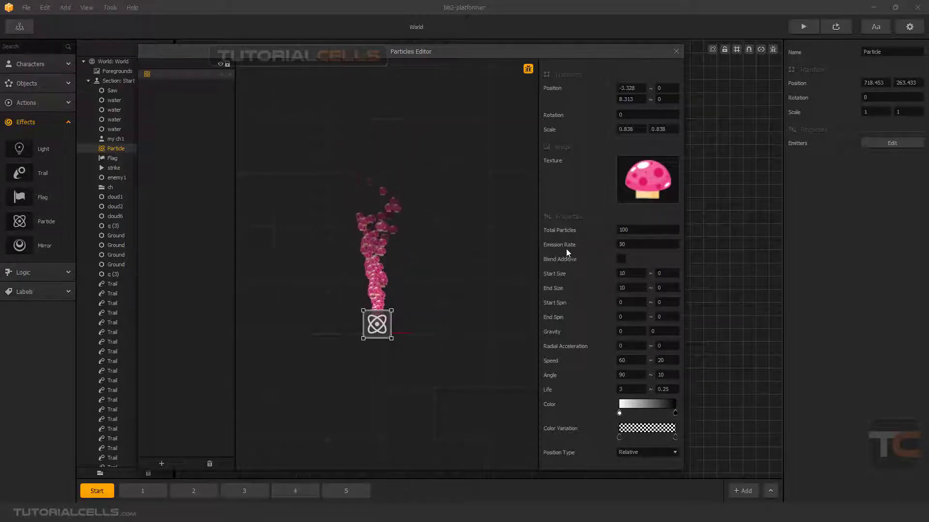
Try emission rates of 2 and 10 for the emitter and return it to 50
{"action": "left_click", "coordinate": [625, 244]}
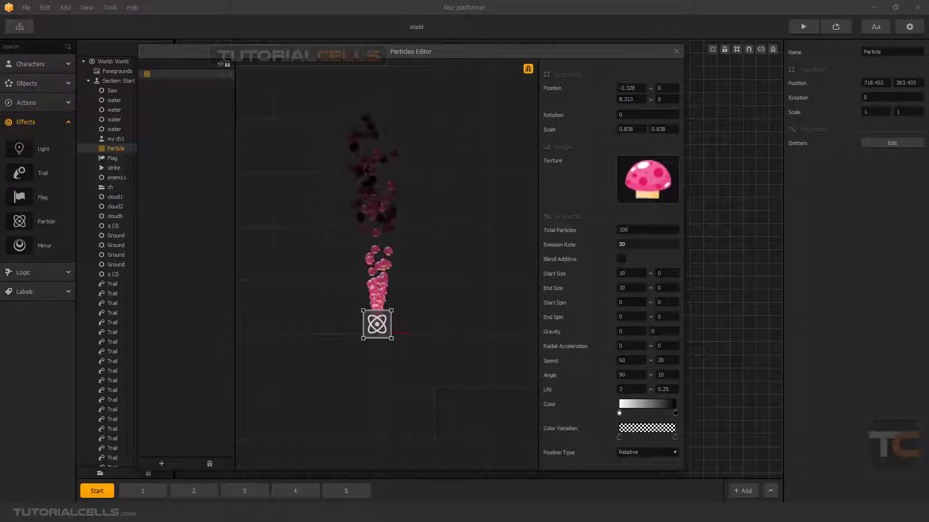
{"action": "double_click", "coordinate": [624, 244]}
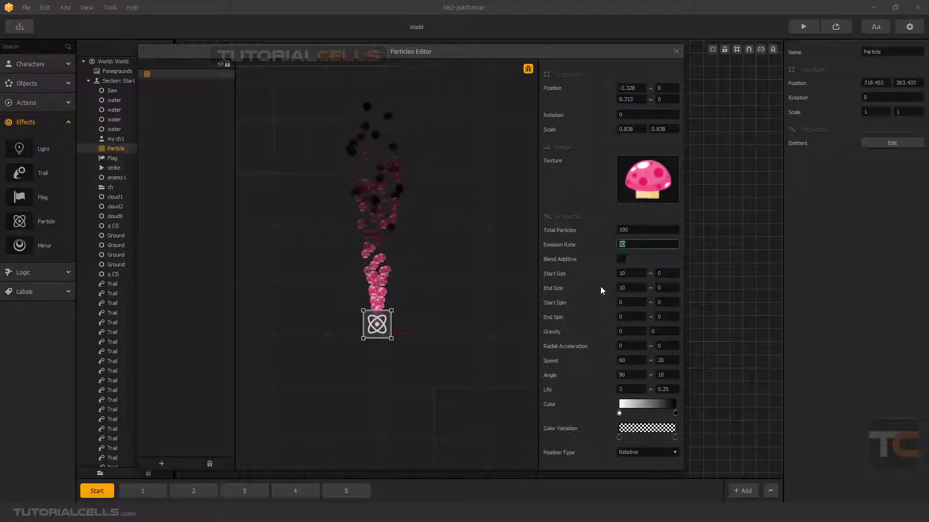
{"action": "type", "text": "2"}
{"action": "key", "text": "Return"}
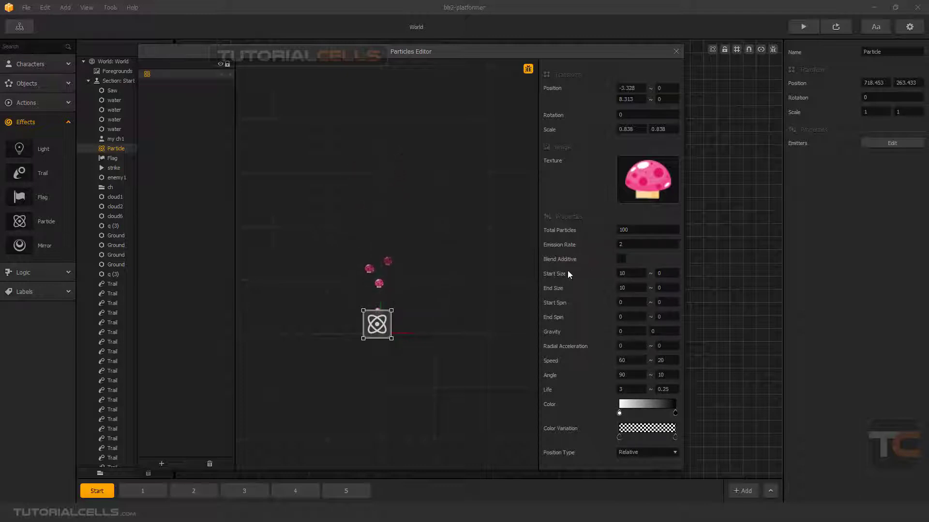
{"action": "left_click", "coordinate": [602, 246]}
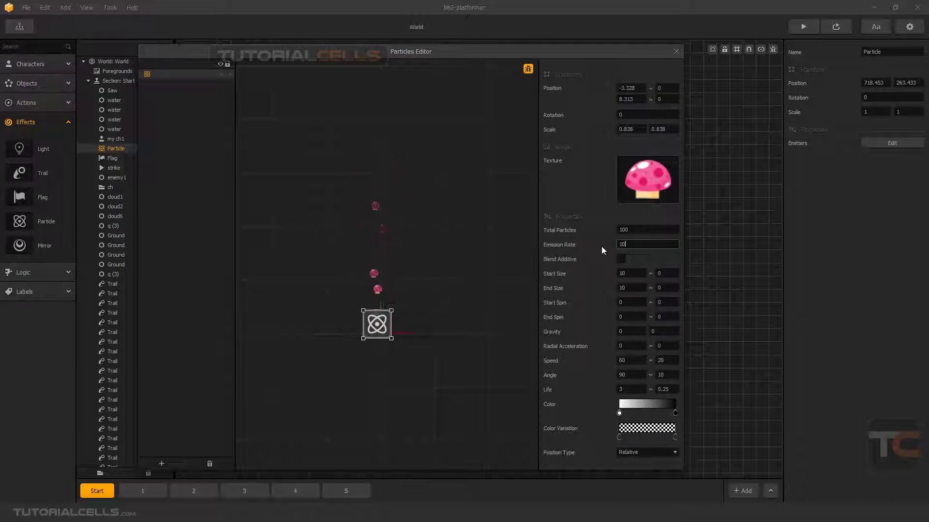
{"action": "key", "text": "Return"}
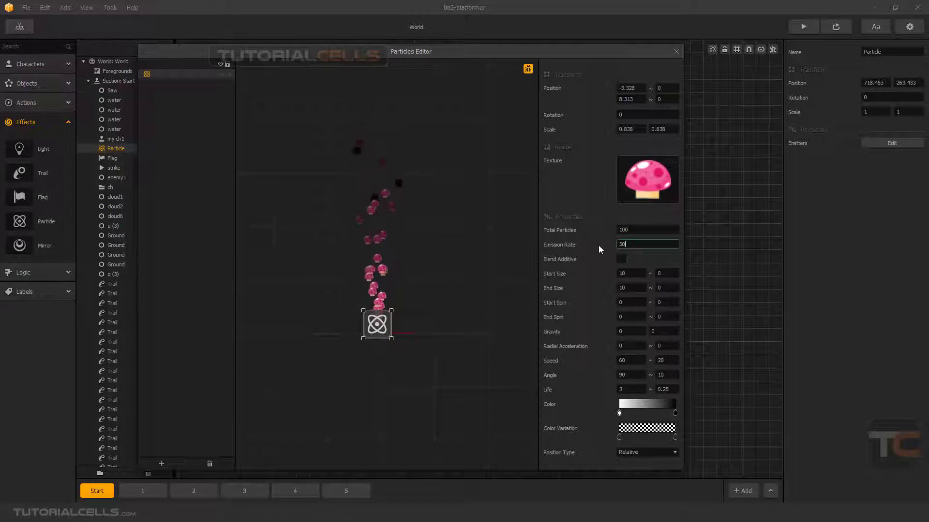
{"action": "key", "text": "Return"}
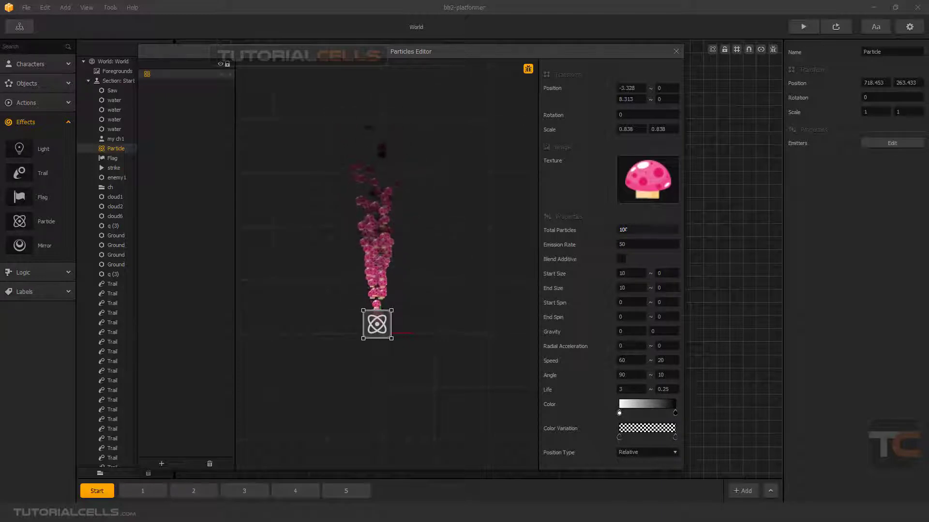
Set the emitter's start size and end size both to 30
{"action": "key", "text": "Tab"}
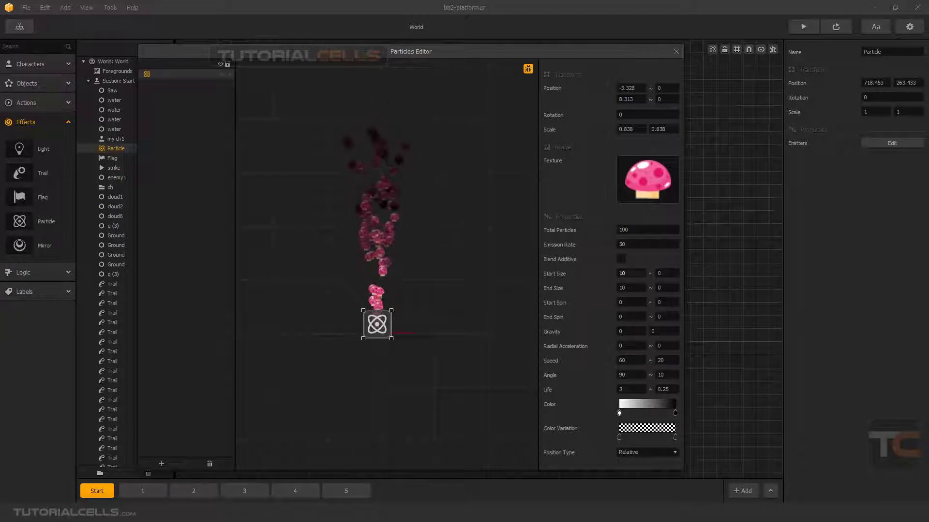
{"action": "scroll", "coordinate": [420, 279], "scroll_direction": "up", "scroll_amount": 5}
{"action": "scroll", "coordinate": [411, 281], "scroll_direction": "down", "scroll_amount": 2}
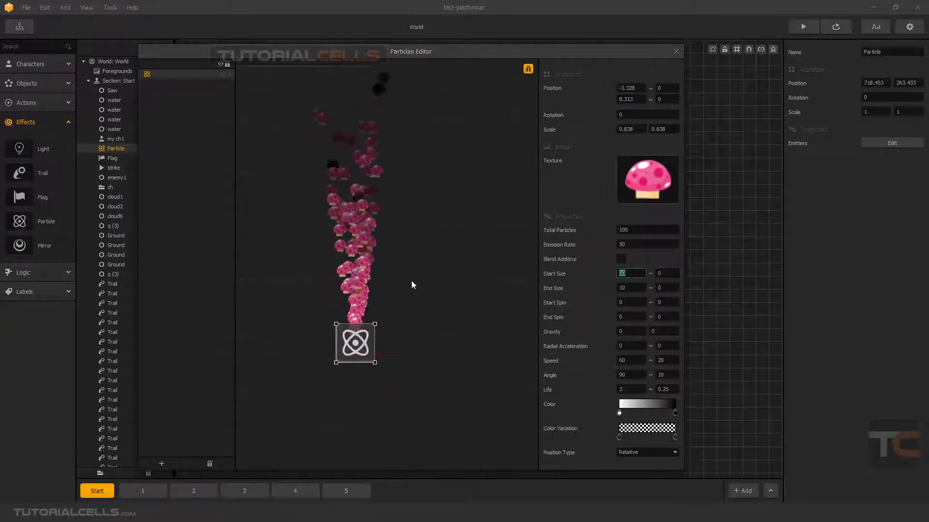
{"action": "middle_click_drag", "start_coordinate": [413, 280], "coordinate": [449, 275]}
{"action": "scroll", "coordinate": [449, 277], "scroll_direction": "down", "scroll_amount": 4}
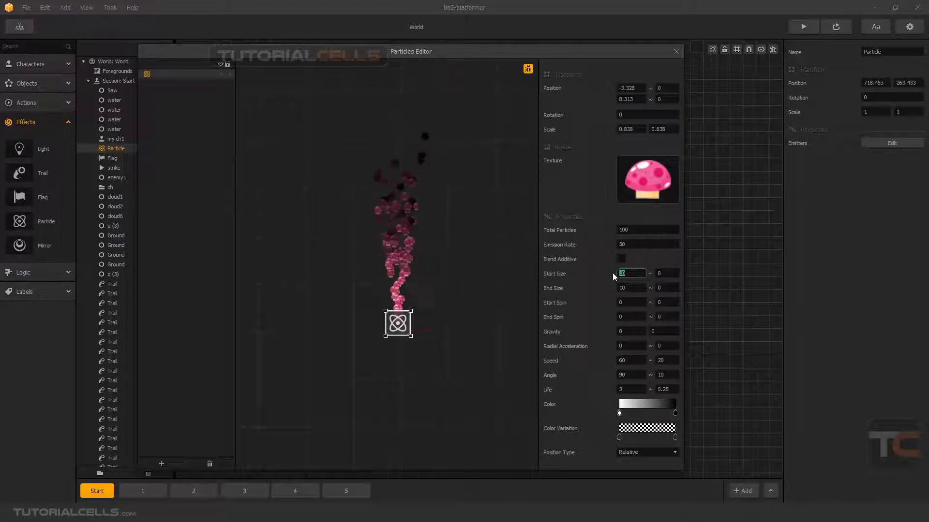
{"action": "type", "text": "30"}
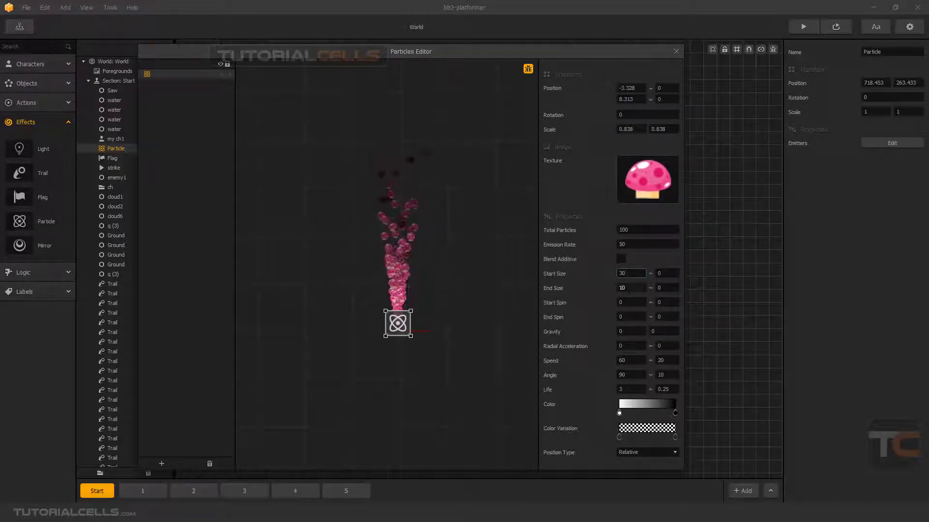
{"action": "left_click", "coordinate": [613, 288]}
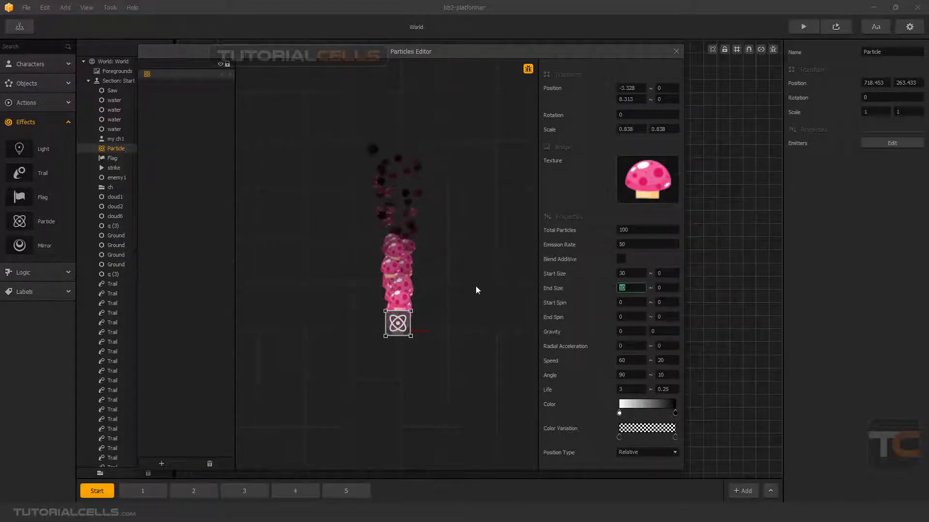
{"action": "type", "text": "30"}
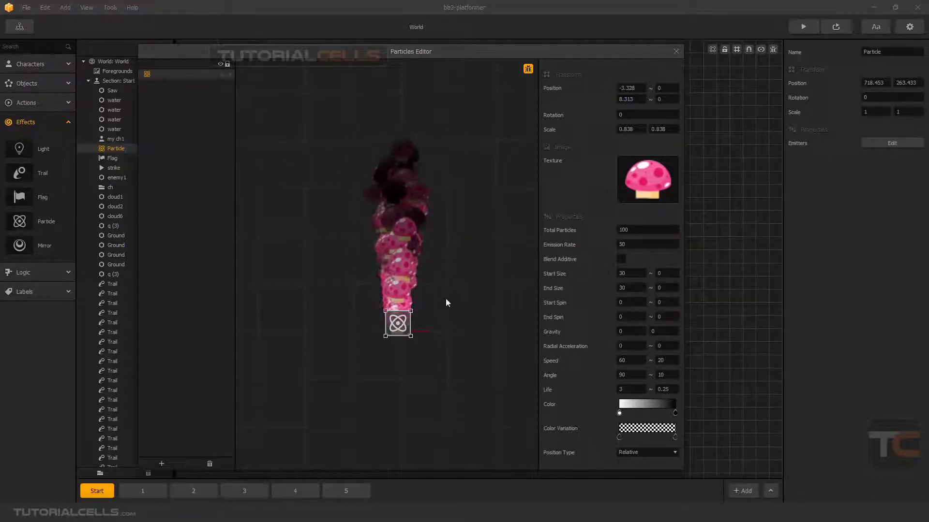
Turn additive blending on for the emitter and switch it back off
{"action": "scroll", "coordinate": [394, 294], "scroll_direction": "up", "scroll_amount": 3}
{"action": "scroll", "coordinate": [400, 292], "scroll_direction": "down", "scroll_amount": 1}
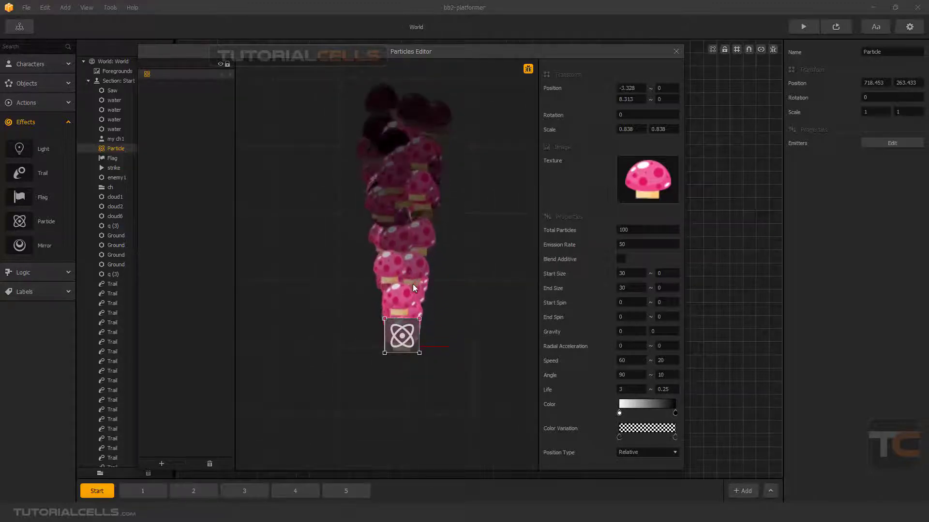
{"action": "left_click", "coordinate": [621, 259]}
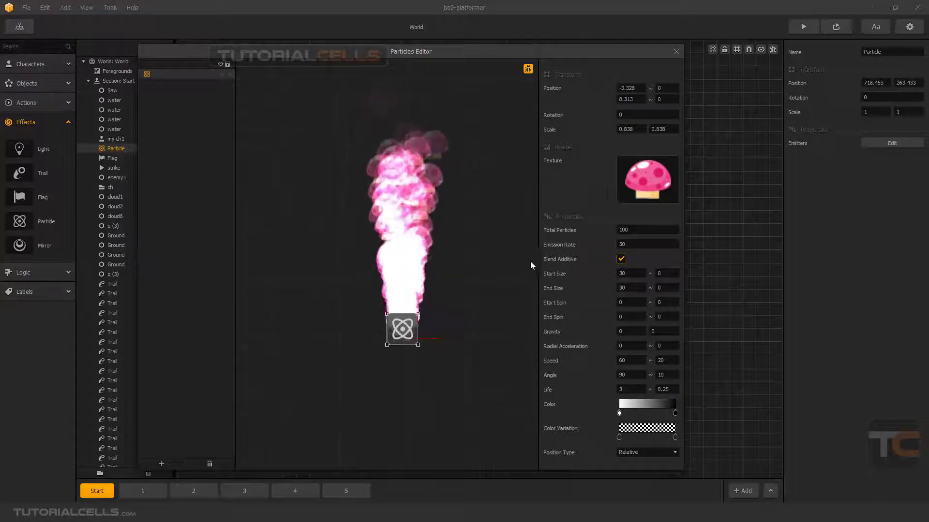
{"action": "left_click", "coordinate": [621, 260]}
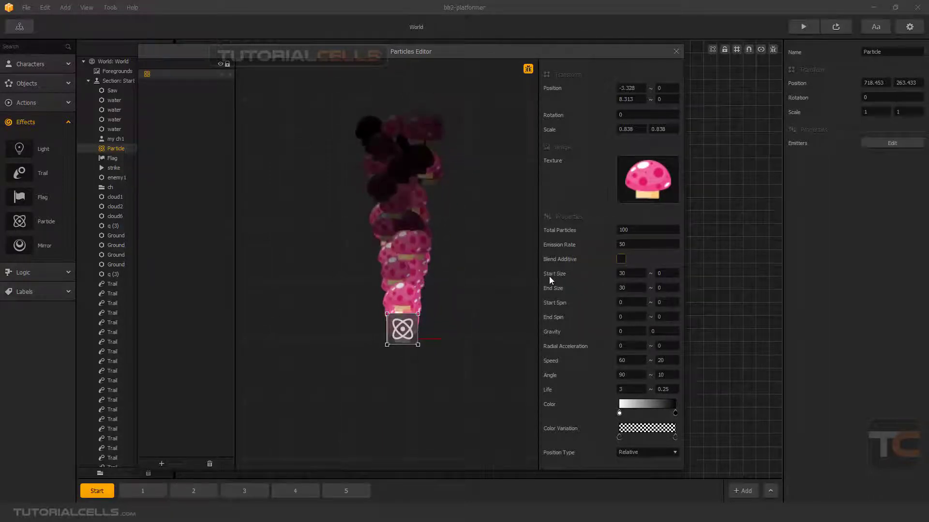
Set the emitter's start size to 10 and its end size to 50
{"action": "double_click", "coordinate": [615, 273]}
{"action": "type", "text": "10"}
{"action": "key", "text": "Return"}
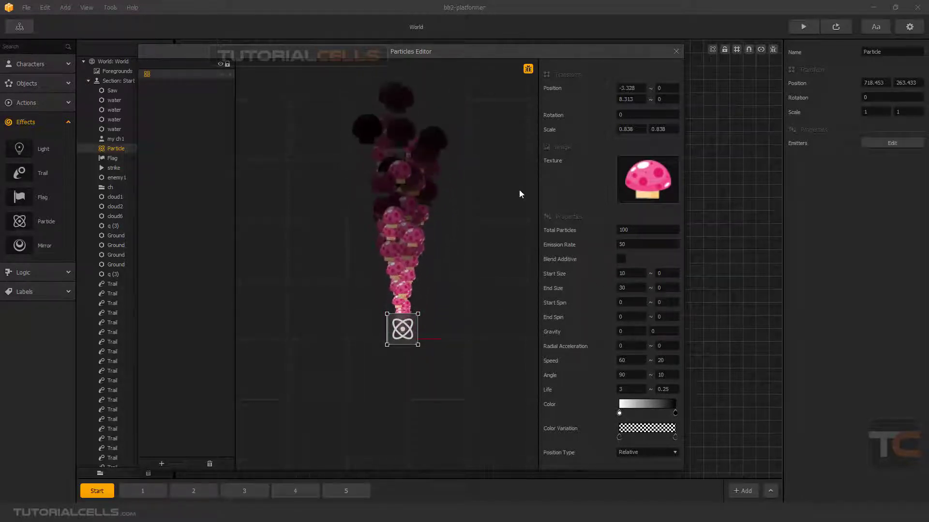
{"action": "left_click", "coordinate": [625, 287]}
{"action": "key", "text": "BackSpace"}
{"action": "key", "text": "BackSpace"}
{"action": "type", "text": "50"}
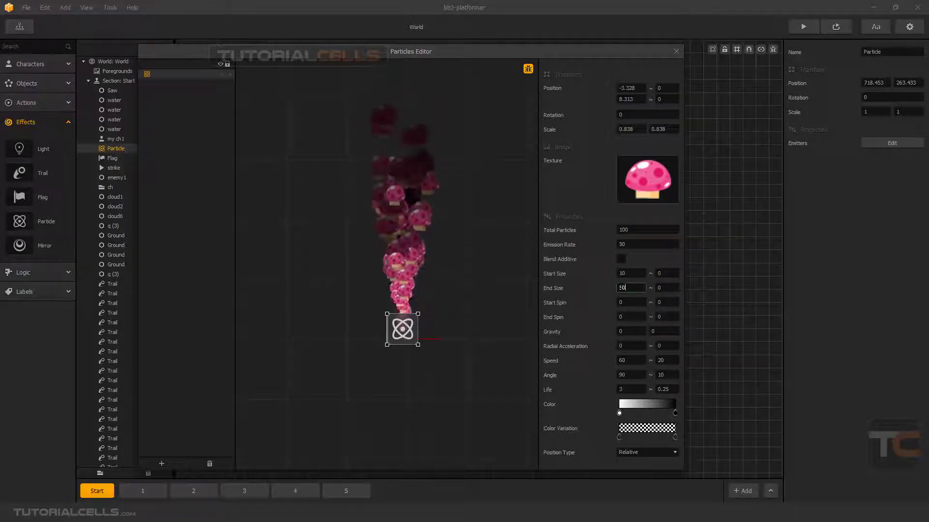
{"action": "key", "text": "Return"}
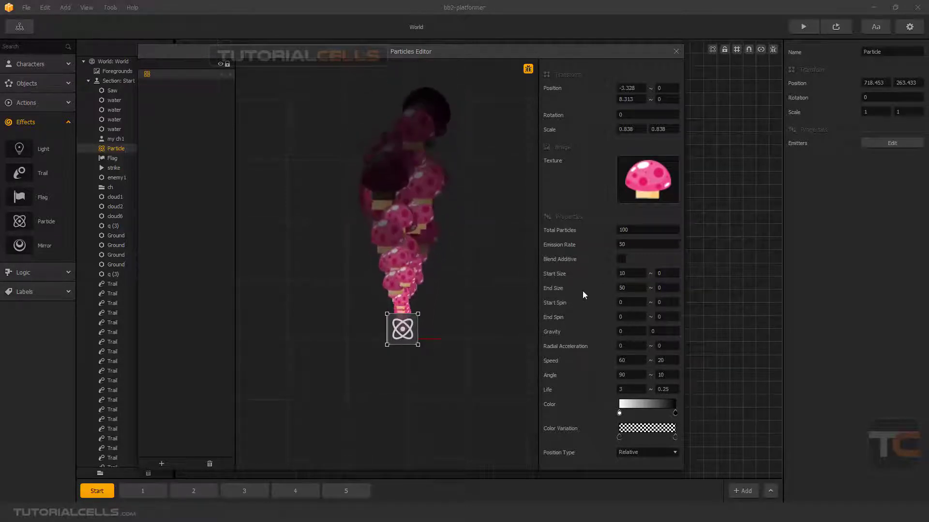
Reduce the emitter's end size to 40
{"action": "left_click_drag", "start_coordinate": [628, 288], "coordinate": [613, 287]}
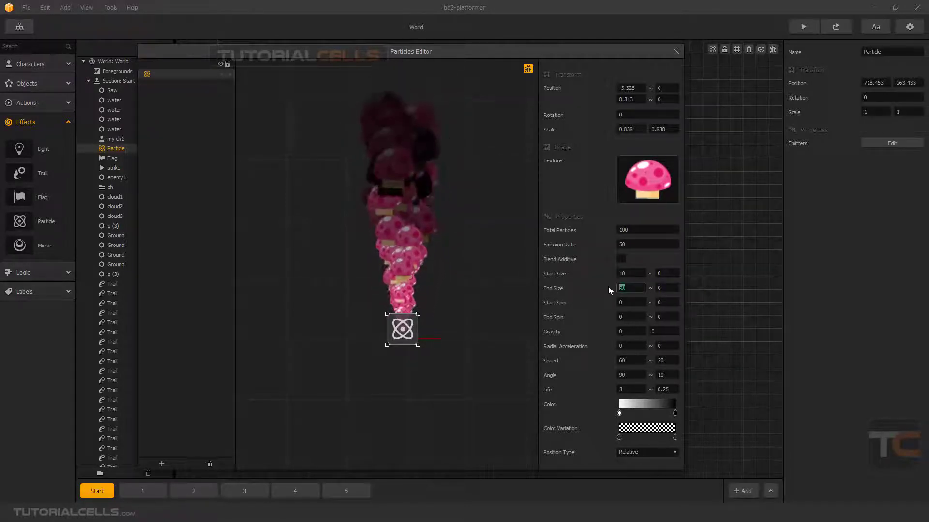
{"action": "type", "text": "40"}
{"action": "key", "text": "Return"}
Try a start size variation of 5 for the emitter and reset it to 0
{"action": "left_click_drag", "start_coordinate": [669, 288], "coordinate": [655, 274]}
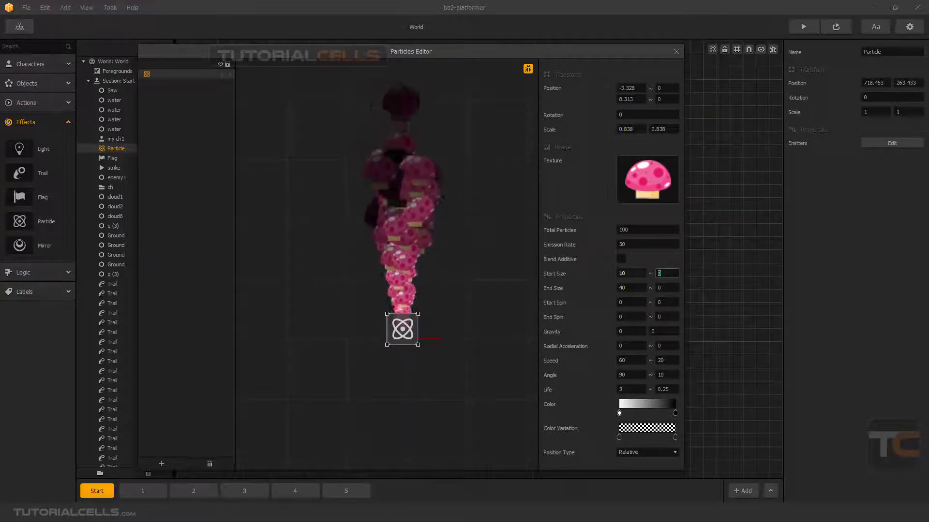
{"action": "type", "text": "5"}
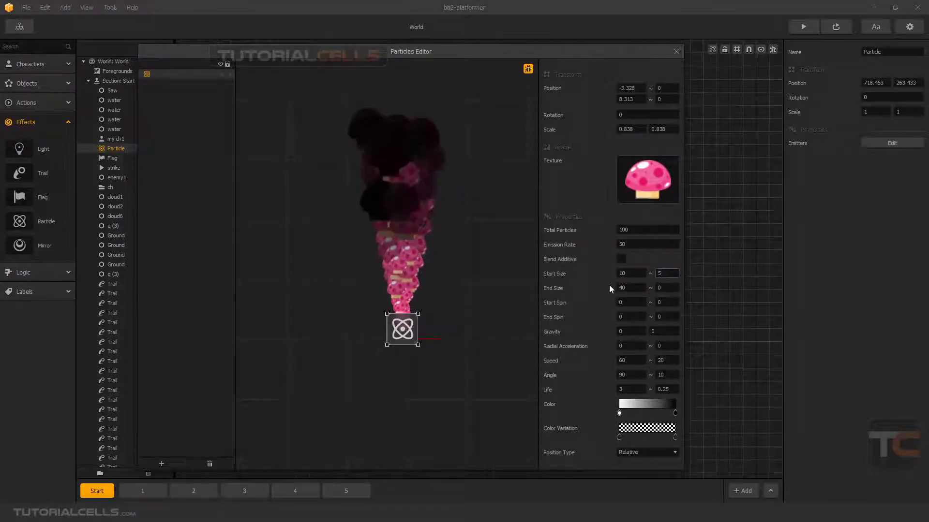
{"action": "key", "text": "Return"}
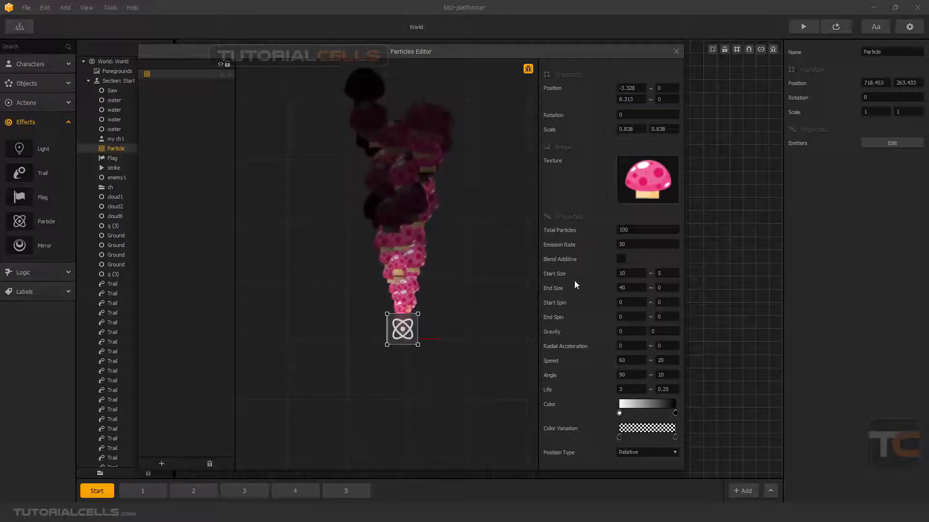
{"action": "left_click", "coordinate": [626, 273]}
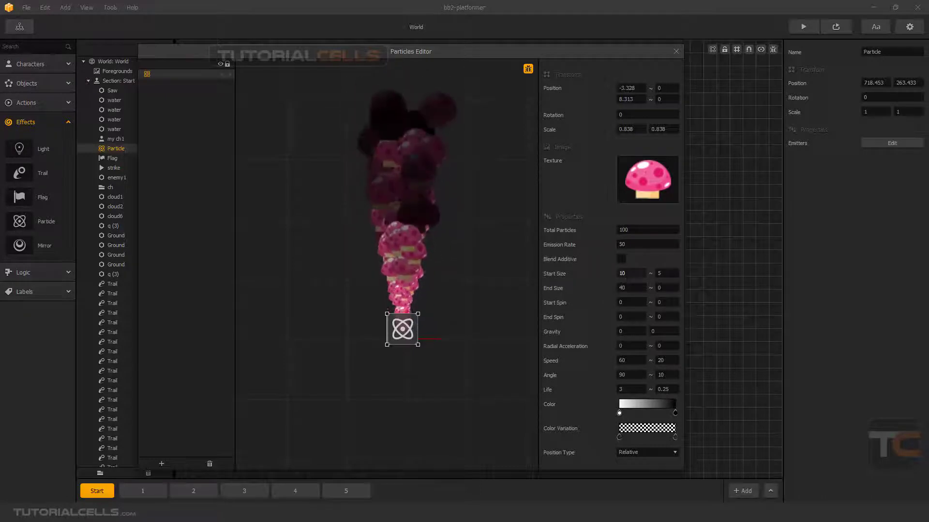
{"action": "key", "text": "Tab"}
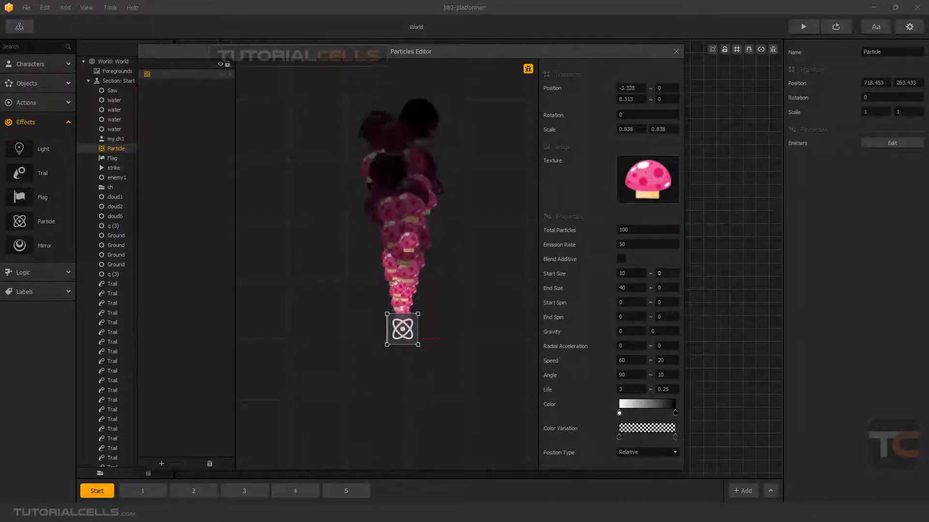
{"action": "left_click", "coordinate": [619, 274]}
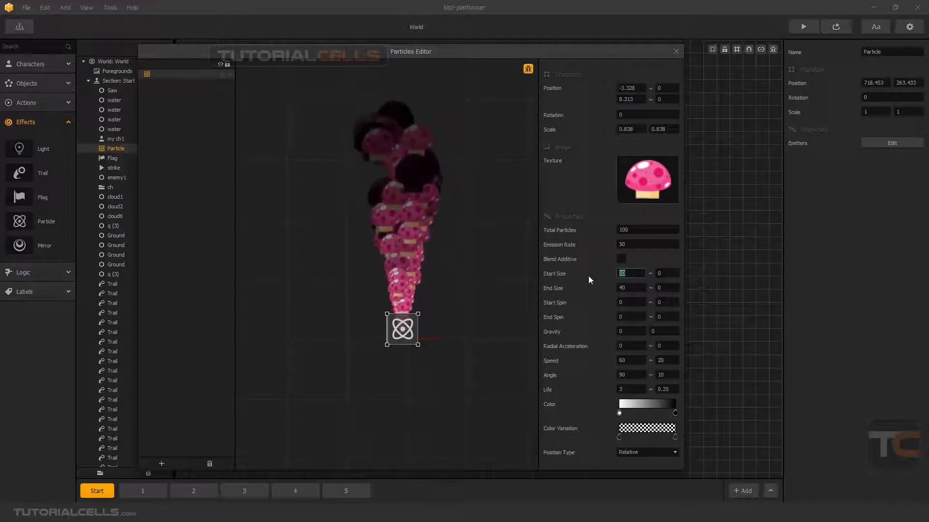
{"action": "left_click", "coordinate": [589, 280]}
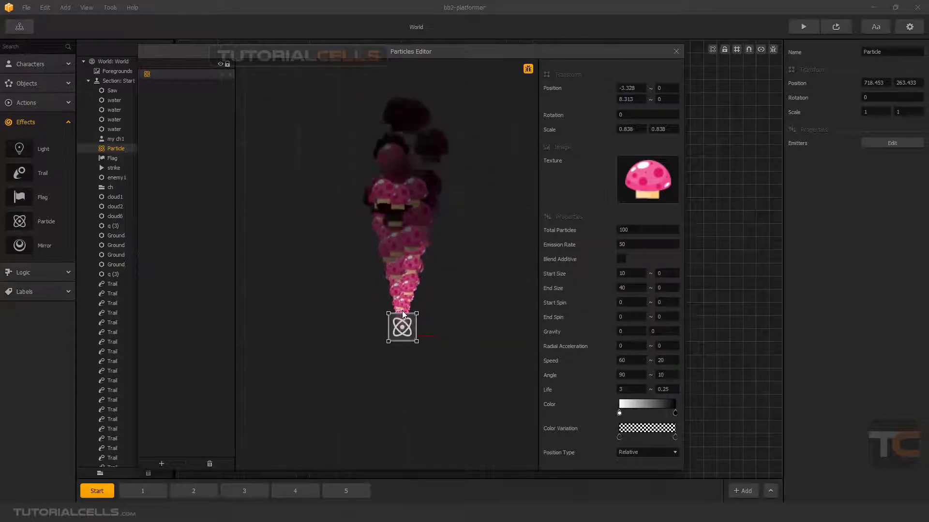
Set the emitter's start spin to 30 with a variation of 10
{"action": "left_click", "coordinate": [638, 304]}
{"action": "type", "text": "30"}
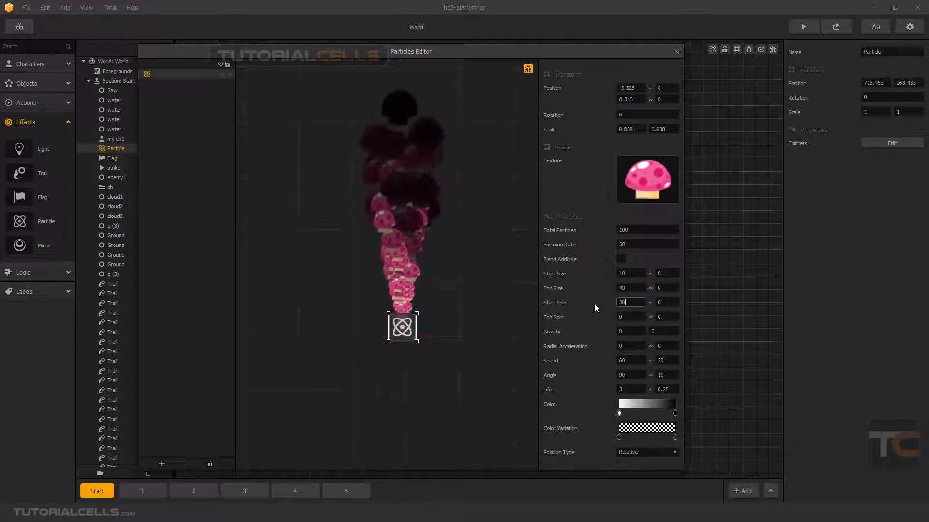
{"action": "key", "text": "Return"}
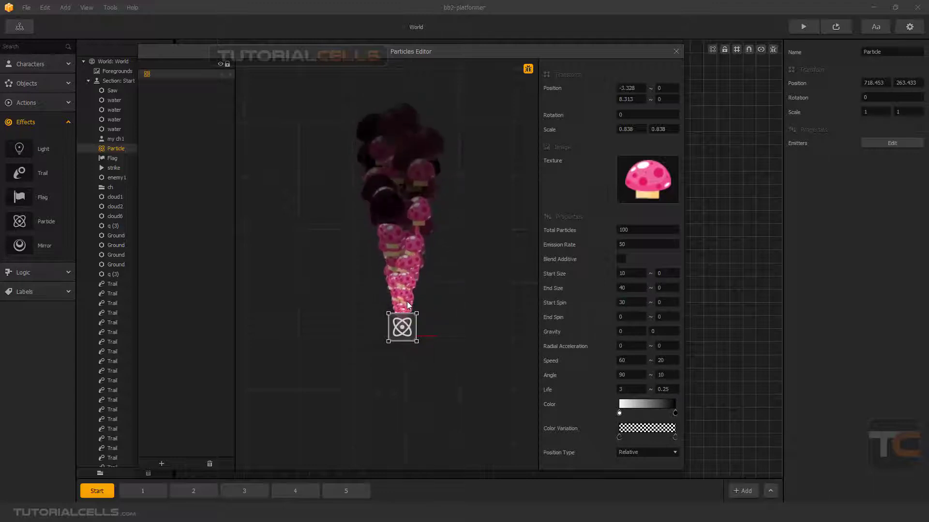
{"action": "scroll", "coordinate": [397, 301], "scroll_direction": "up", "scroll_amount": 2}
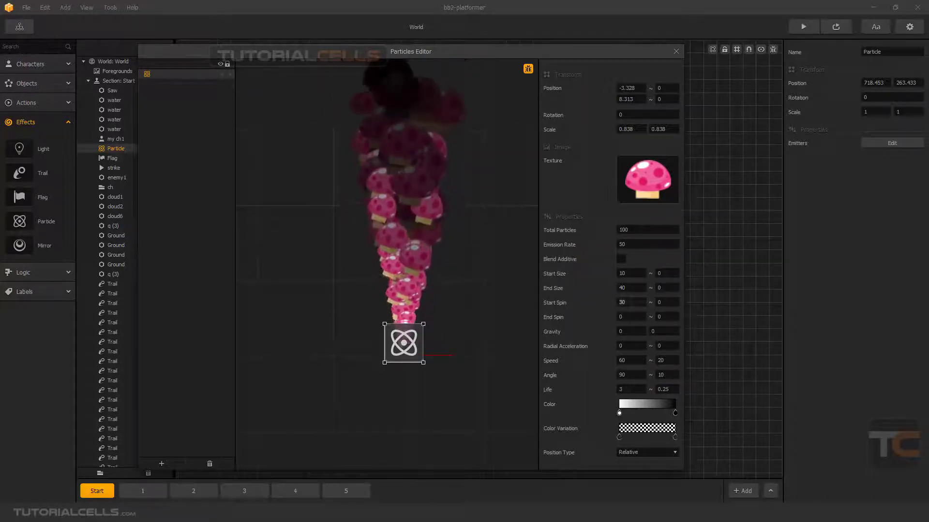
{"action": "left_click", "coordinate": [654, 303]}
{"action": "type", "text": "10"}
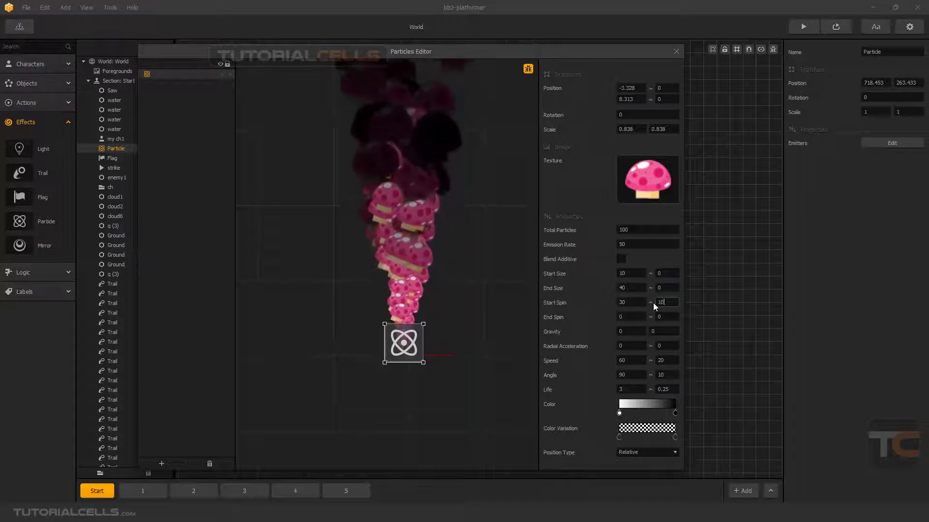
{"action": "left_click", "coordinate": [599, 304]}
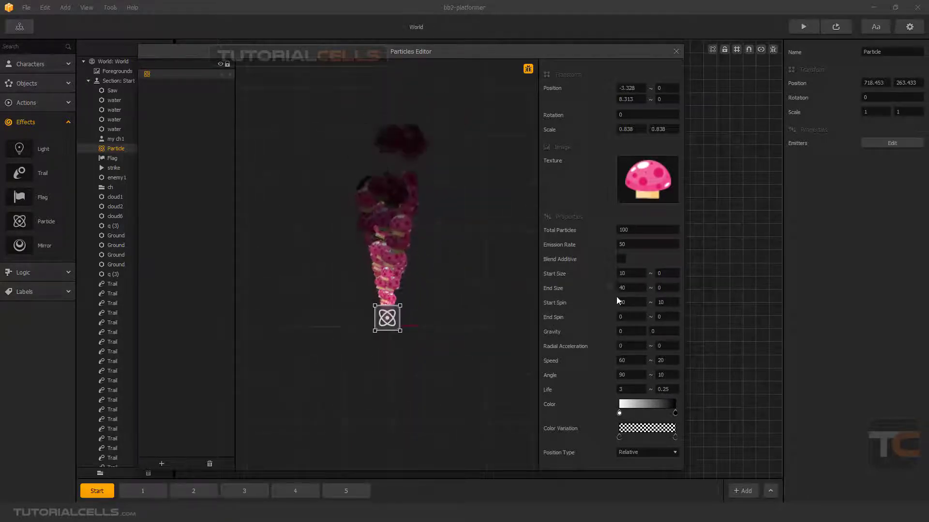
Set the emitter's start spin back to 0
{"action": "left_click", "coordinate": [631, 290]}
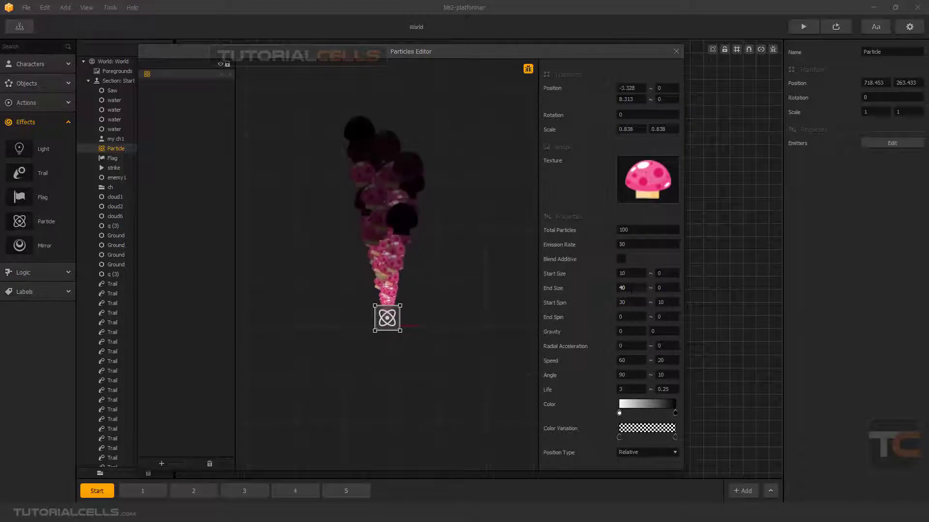
{"action": "left_click_drag", "start_coordinate": [629, 303], "coordinate": [600, 300]}
{"action": "type", "text": "0"}
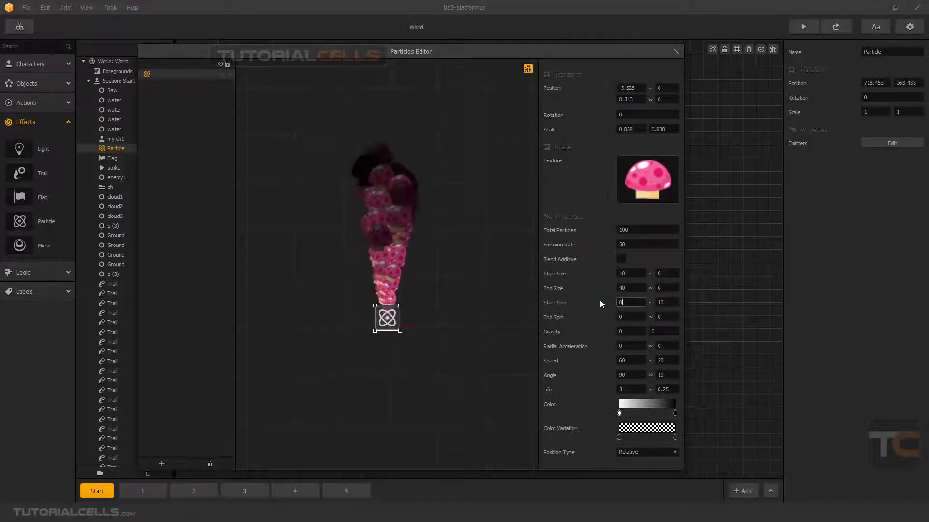
{"action": "key", "text": "Tab"}
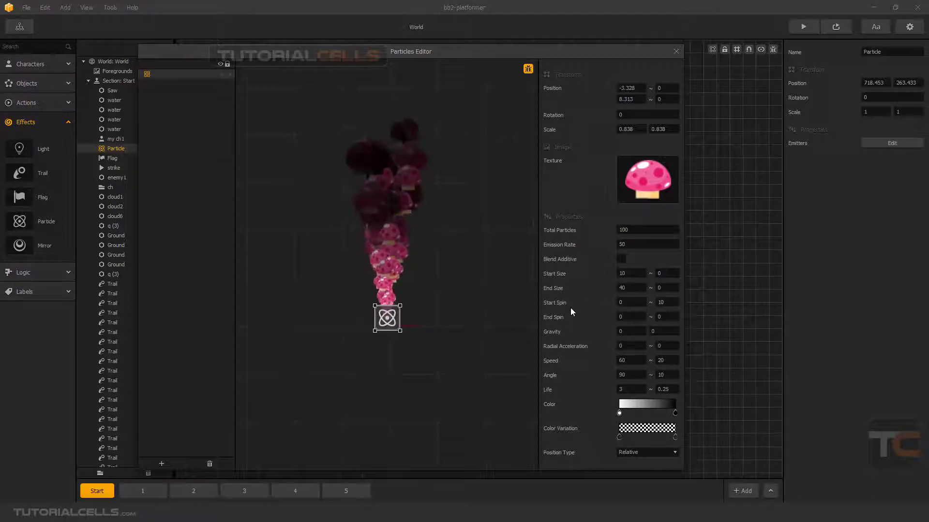
Set the variation of the emitter's end spin to 30
{"action": "left_click_drag", "start_coordinate": [665, 303], "coordinate": [648, 305]}
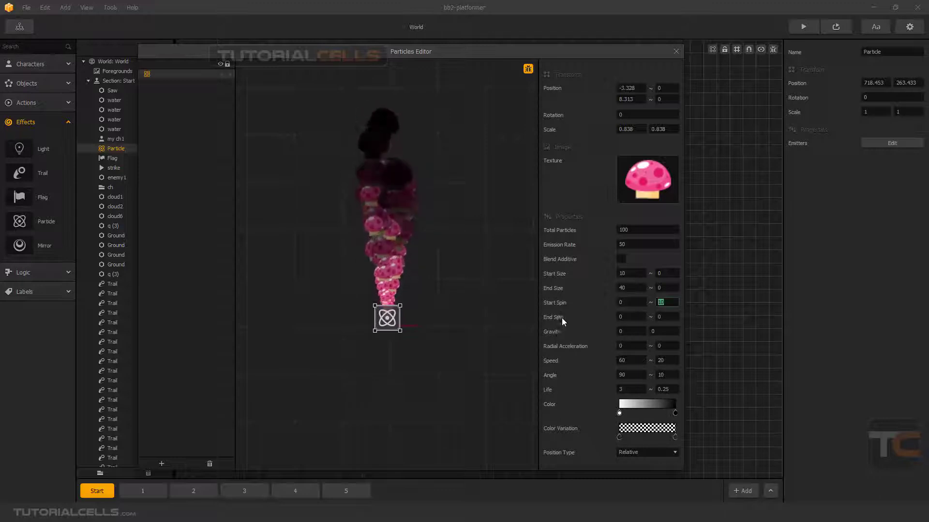
{"action": "left_click_drag", "start_coordinate": [664, 316], "coordinate": [651, 320]}
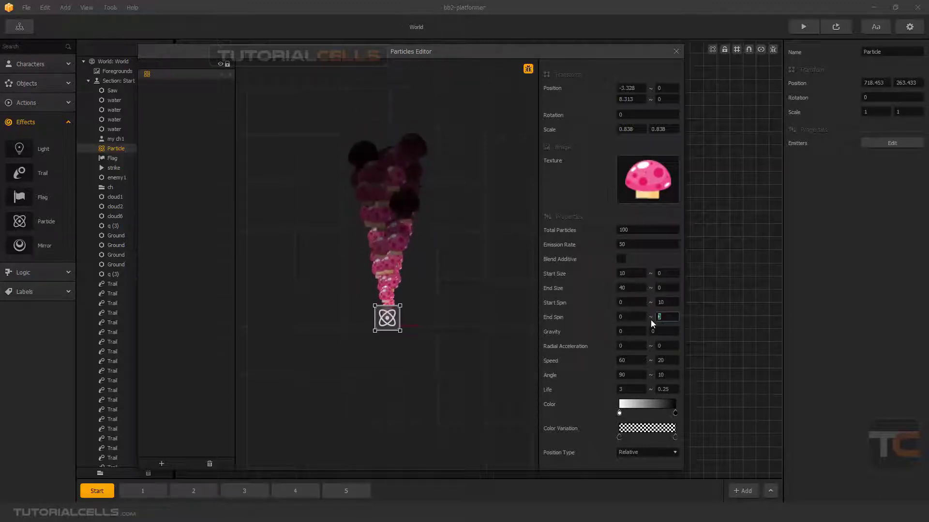
{"action": "type", "text": "30"}
{"action": "key", "text": "Return"}
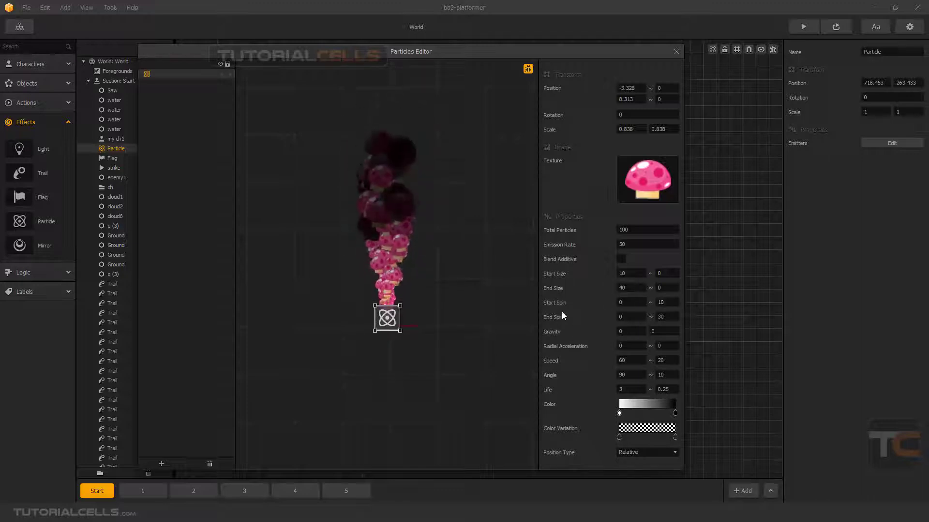
Set the emitter's particle life to 5
{"action": "scroll", "coordinate": [461, 305], "scroll_direction": "down", "scroll_amount": 2}
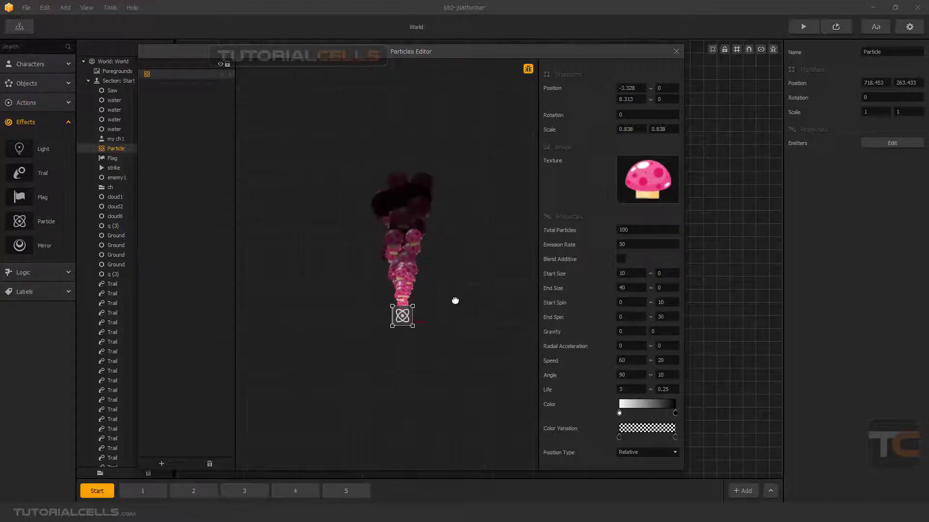
{"action": "left_click_drag", "start_coordinate": [455, 301], "coordinate": [445, 308]}
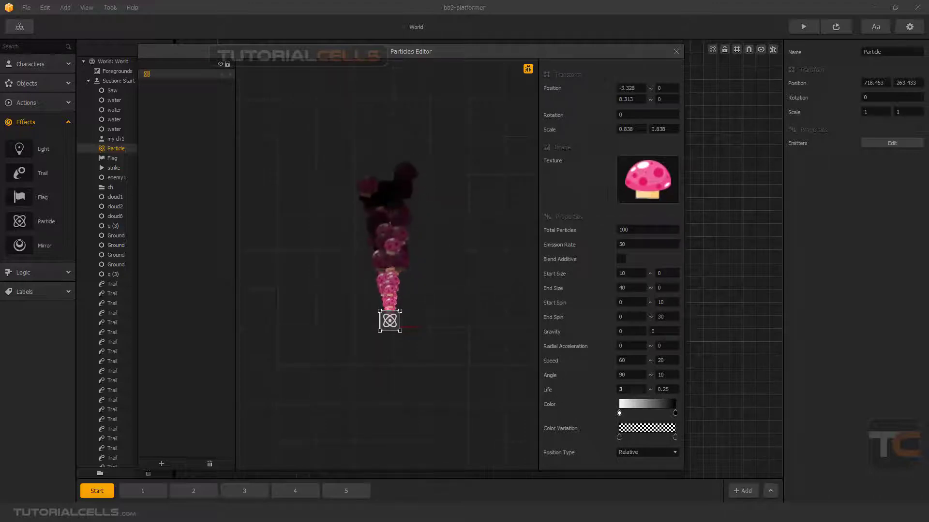
{"action": "left_click_drag", "start_coordinate": [627, 390], "coordinate": [599, 388]}
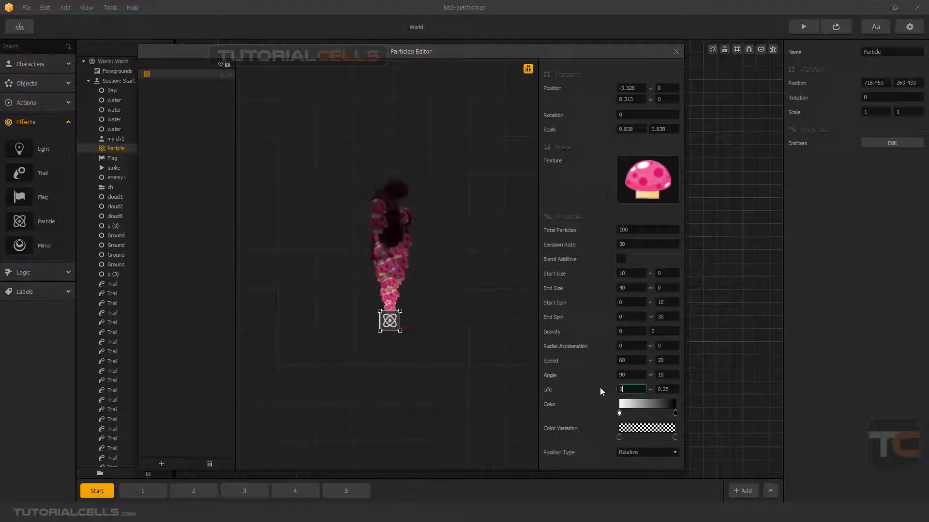
{"action": "type", "text": "5"}
{"action": "key", "text": "Return"}
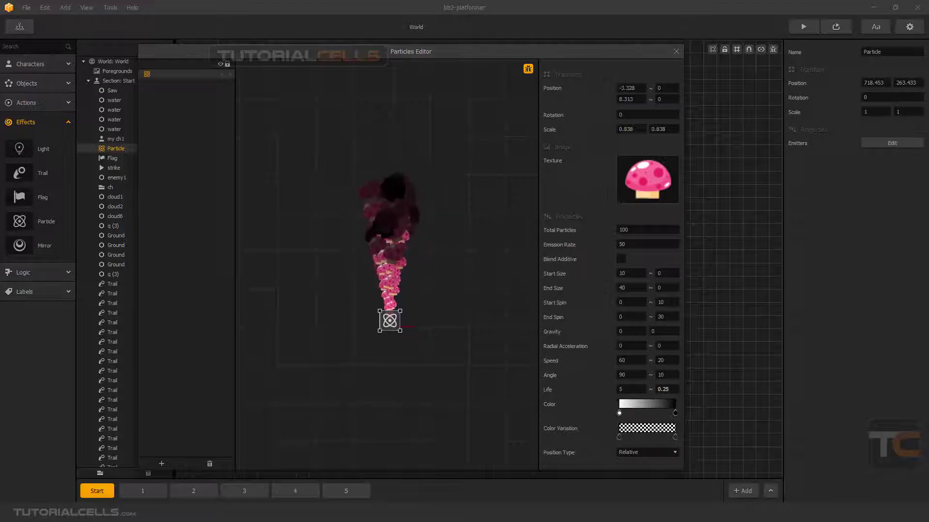
{"action": "left_click_drag", "start_coordinate": [670, 390], "coordinate": [648, 393]}
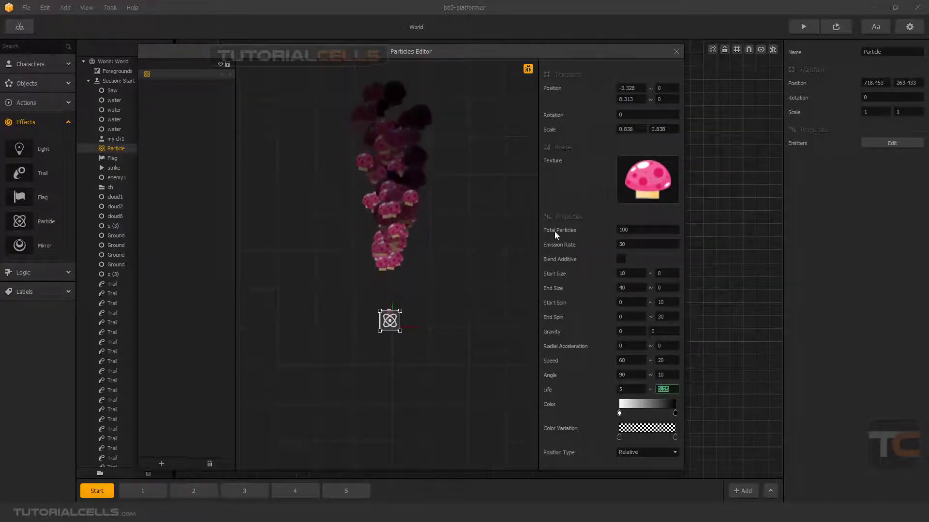
Reduce the emitter's emission rate to 20
{"action": "left_click_drag", "start_coordinate": [629, 231], "coordinate": [621, 230]}
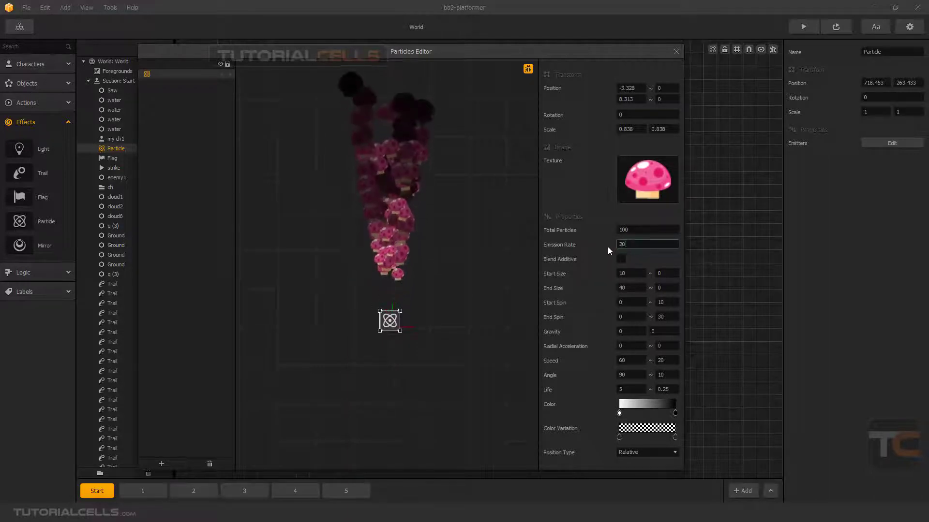
{"action": "key", "text": "Return"}
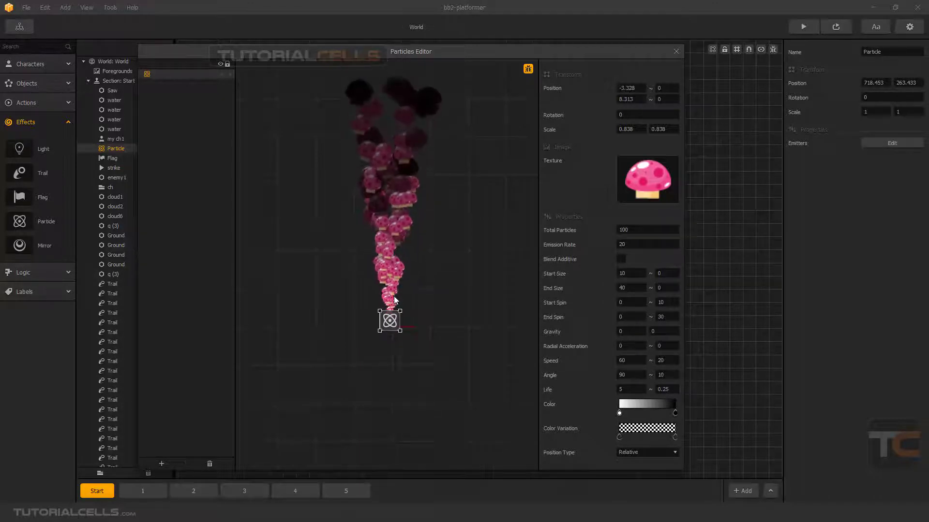
{"action": "left_click", "coordinate": [623, 390]}
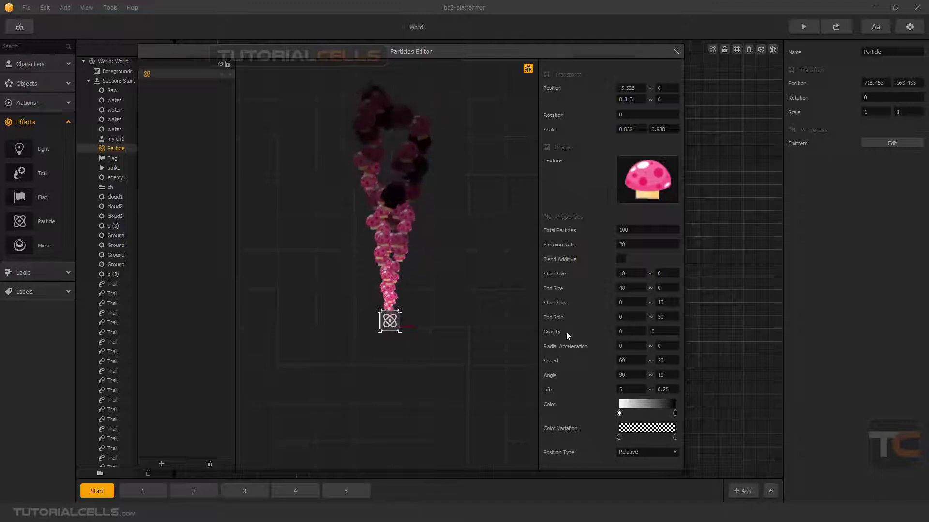
Try a horizontal gravity of 30 for the emitter and look at how the particle stream bends
{"action": "middle_click_drag", "start_coordinate": [444, 335], "coordinate": [426, 360]}
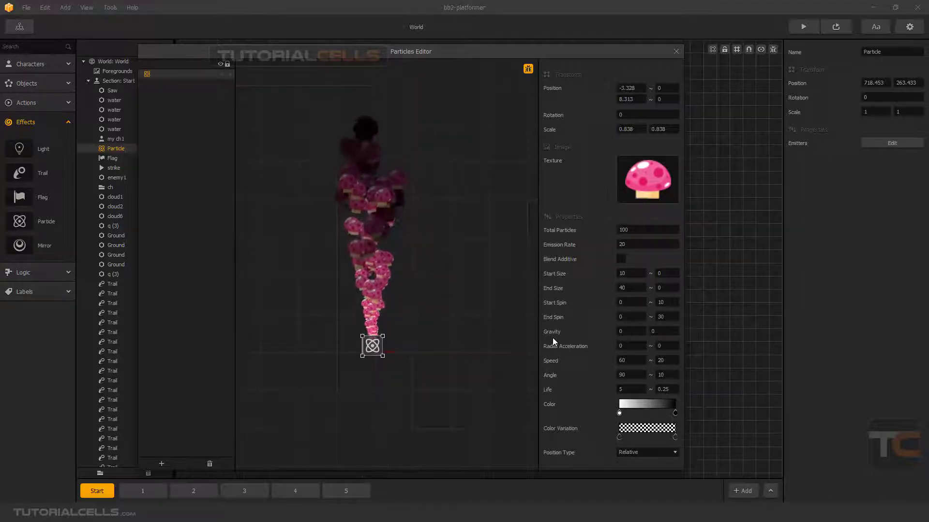
{"action": "left_click", "coordinate": [624, 331]}
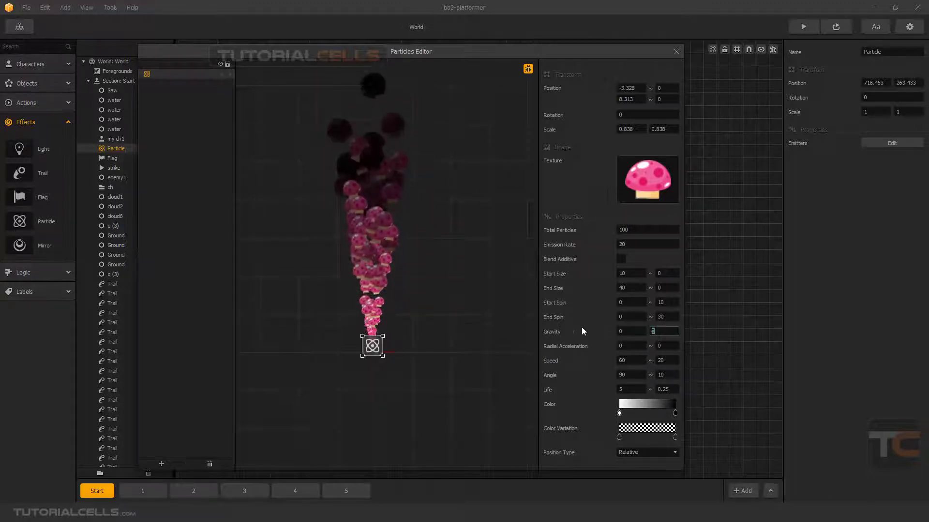
{"action": "key", "text": "Tab"}
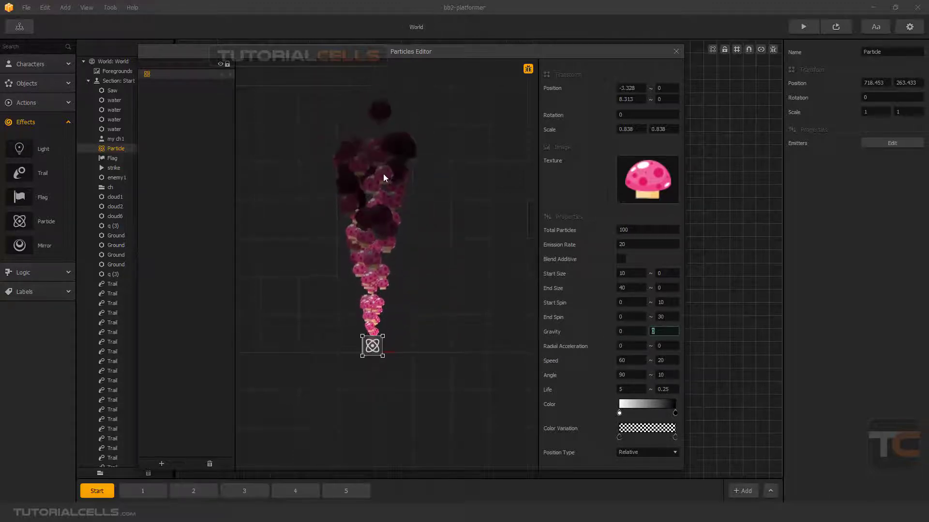
{"action": "key", "text": "shift+Tab"}
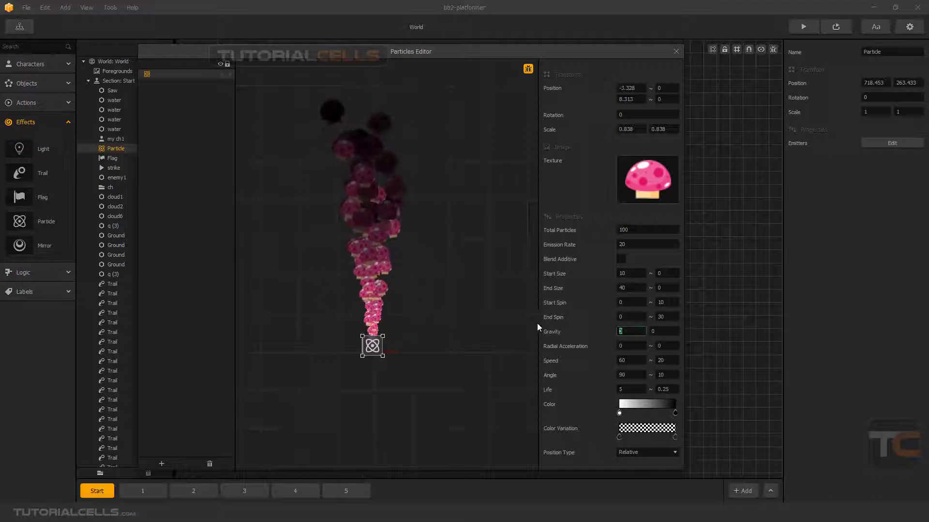
{"action": "type", "text": "30"}
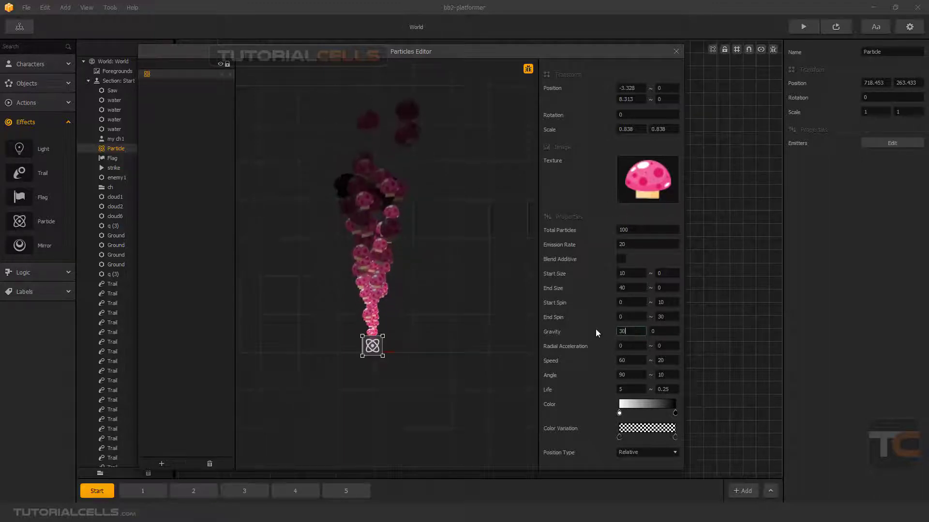
{"action": "key", "text": "Return"}
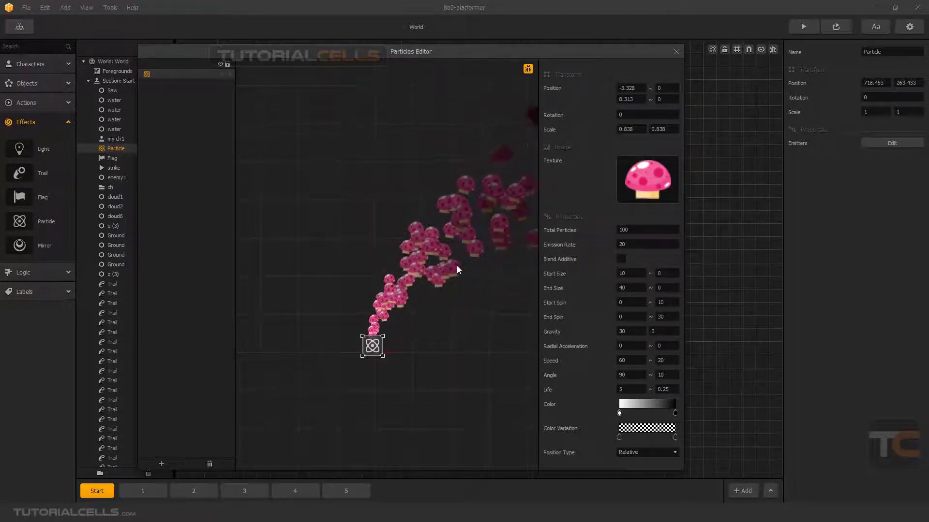
{"action": "scroll", "coordinate": [456, 266], "scroll_direction": "down", "scroll_amount": 2}
{"action": "middle_click_drag", "start_coordinate": [445, 267], "coordinate": [411, 265]}
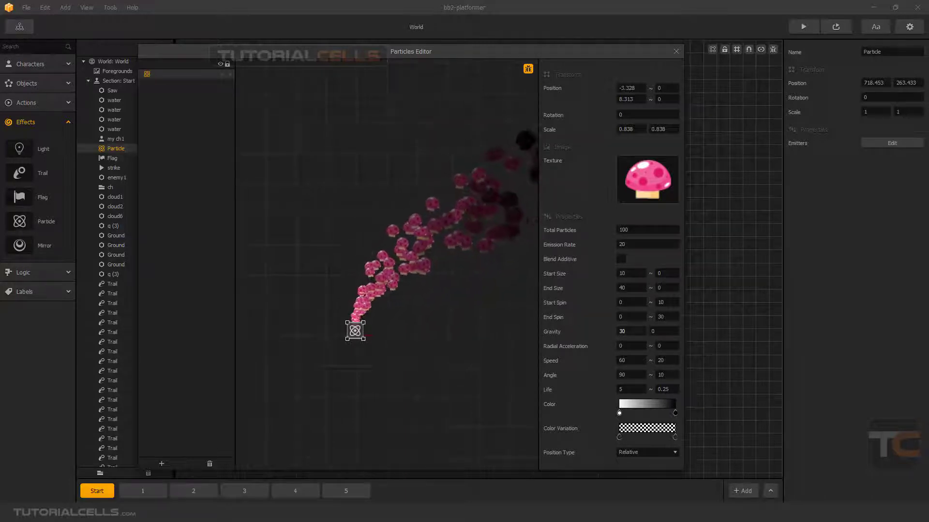
Try a horizontal gravity of -30 for the emitter and reset it to 0
{"action": "left_click", "coordinate": [620, 331]}
{"action": "type", "text": "-"}
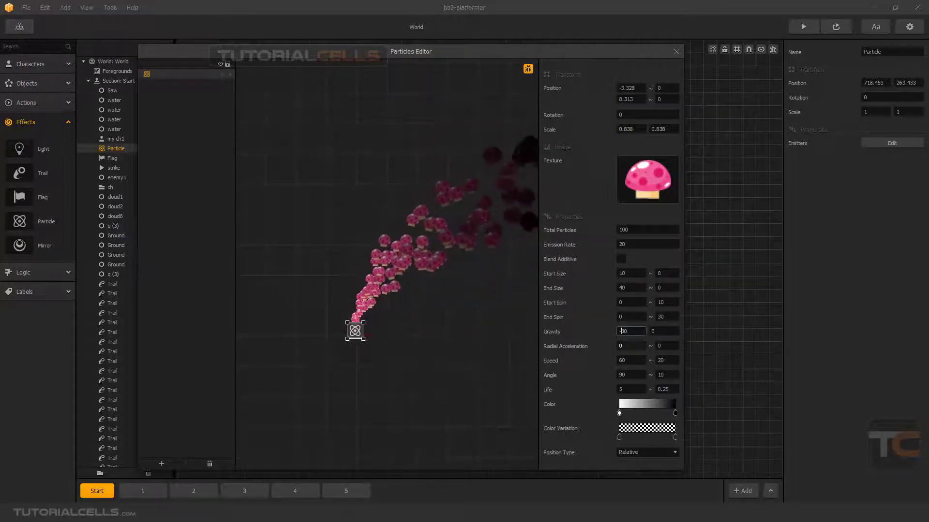
{"action": "left_click", "coordinate": [593, 337]}
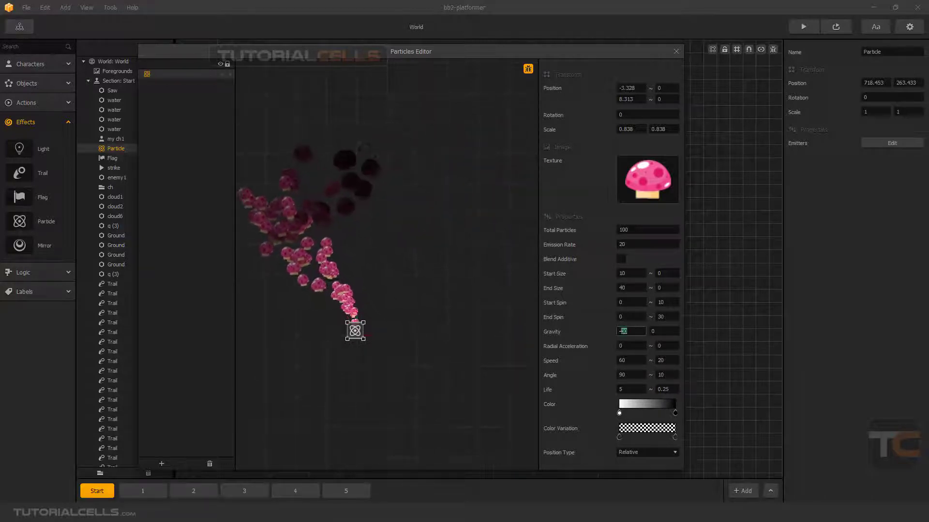
{"action": "left_click_drag", "start_coordinate": [631, 331], "coordinate": [602, 332]}
{"action": "type", "text": "0"}
{"action": "key", "text": "Return"}
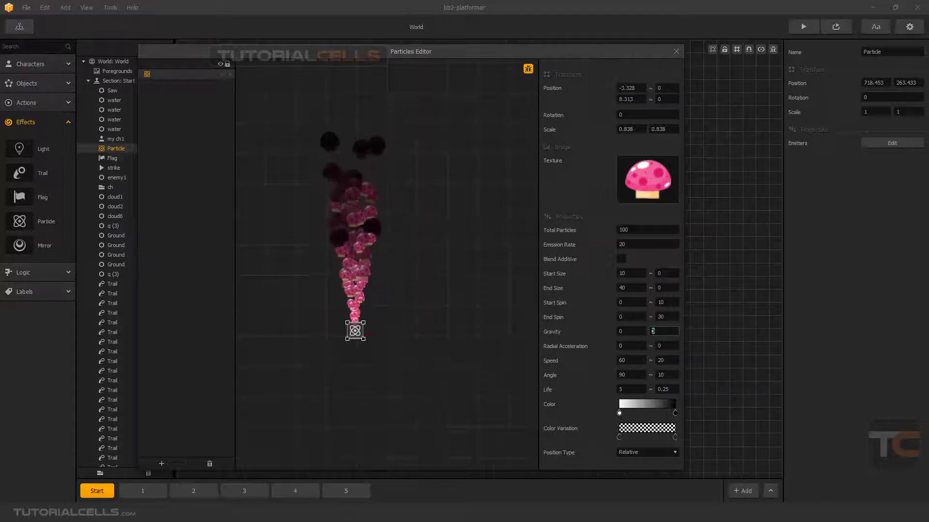
Set the emitter's vertical gravity to -20 and its particle life to 10
{"action": "type", "text": "-20"}
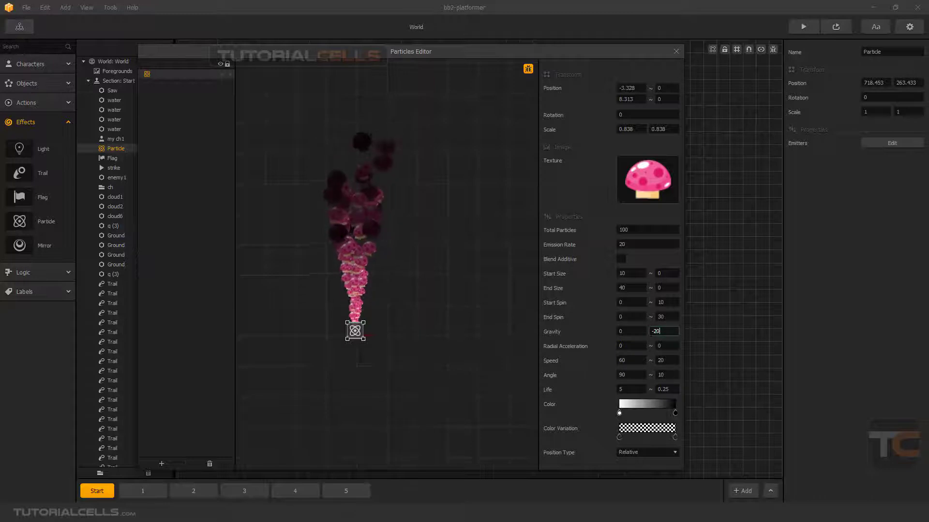
{"action": "key", "text": "Return"}
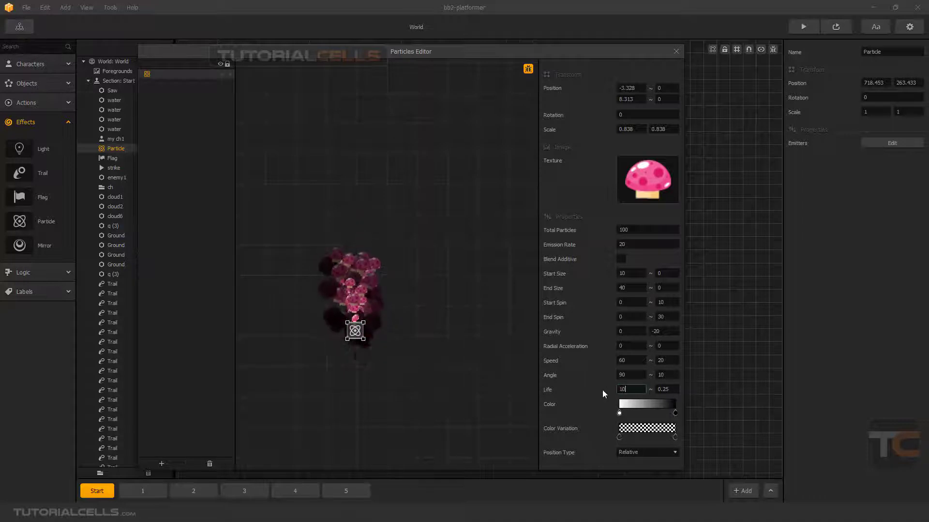
{"action": "key", "text": "Return"}
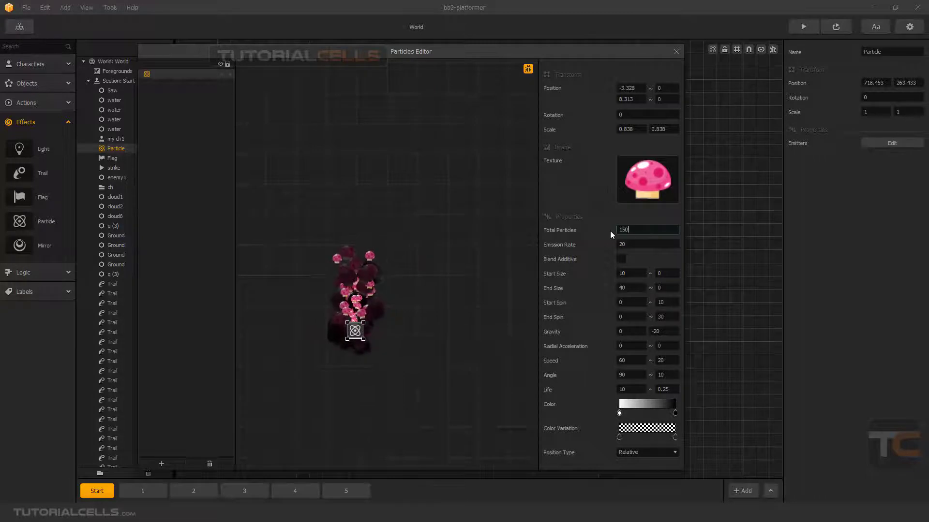
Set the emitter's total particles to 150 and reset its vertical gravity to 0
{"action": "key", "text": "Return"}
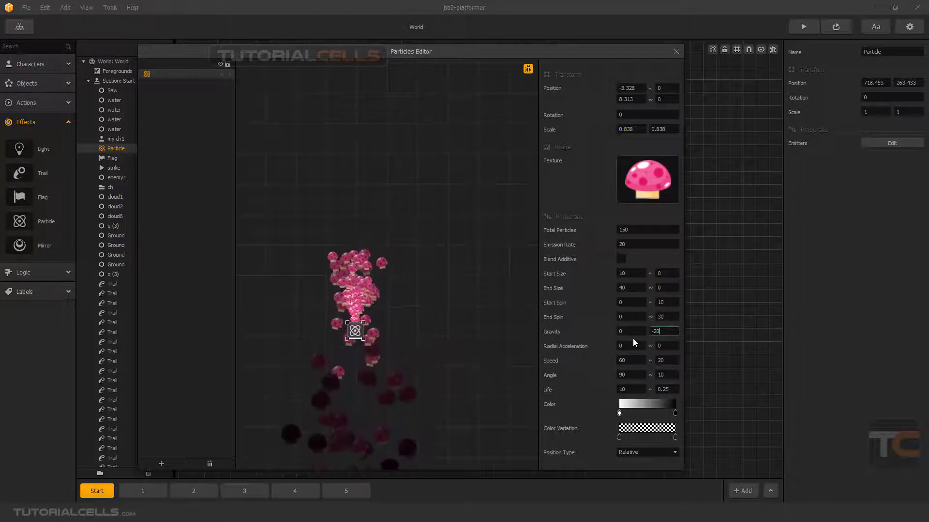
{"action": "left_click", "coordinate": [662, 331]}
{"action": "left_click_drag", "start_coordinate": [663, 331], "coordinate": [647, 333]}
{"action": "type", "text": "0"}
{"action": "key", "text": "Return"}
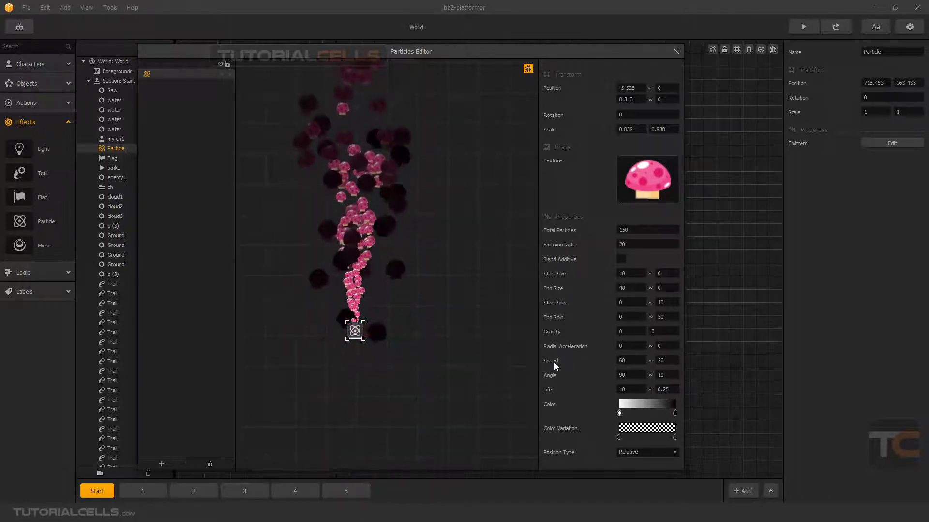
Set the emitter's particle speed to 100
{"action": "left_click_drag", "start_coordinate": [627, 361], "coordinate": [617, 365]}
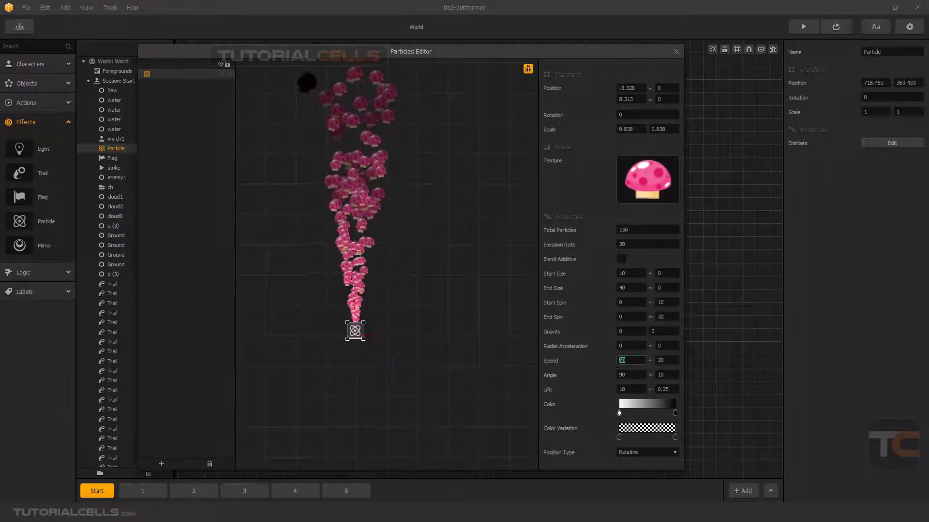
{"action": "type", "text": "100"}
{"action": "key", "text": "Return"}
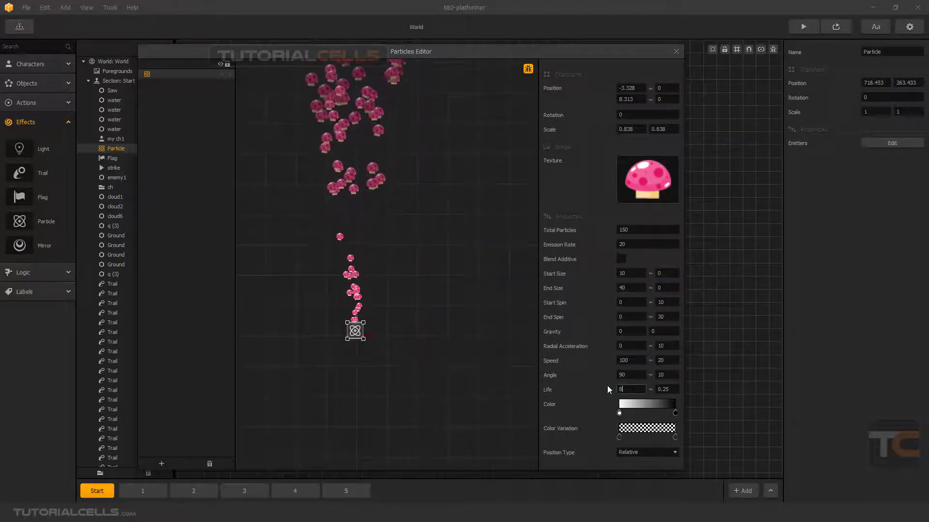
Try a particle life of 8 for the emitter and reduce it to 6
{"action": "key", "text": "Return"}
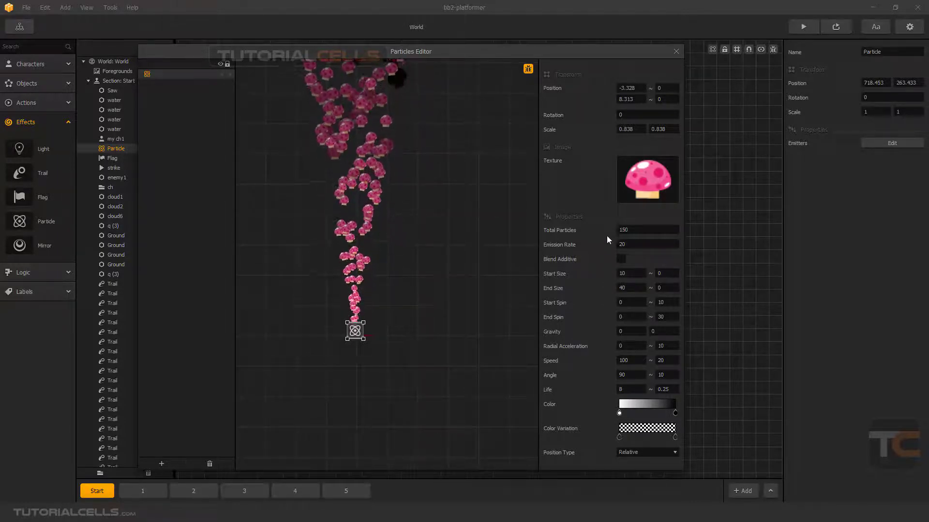
{"action": "left_click", "coordinate": [630, 391]}
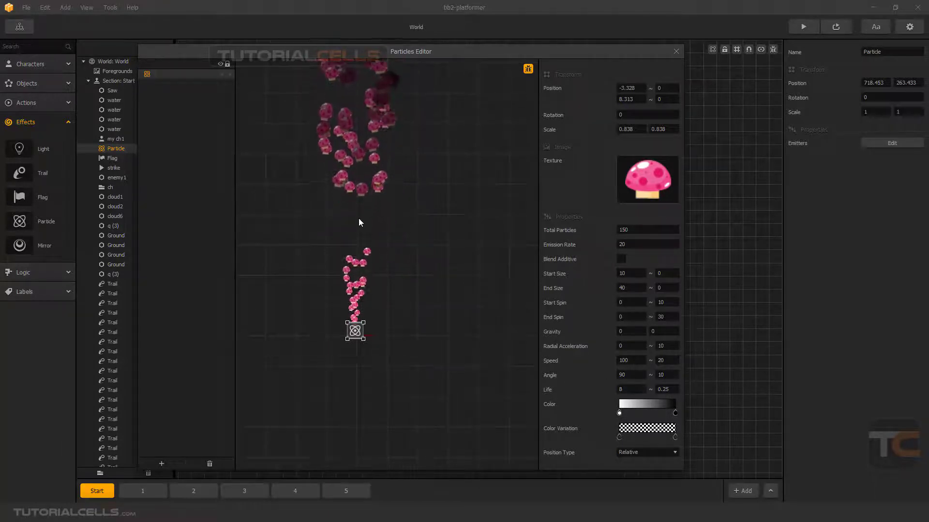
{"action": "left_click_drag", "start_coordinate": [627, 389], "coordinate": [607, 383]}
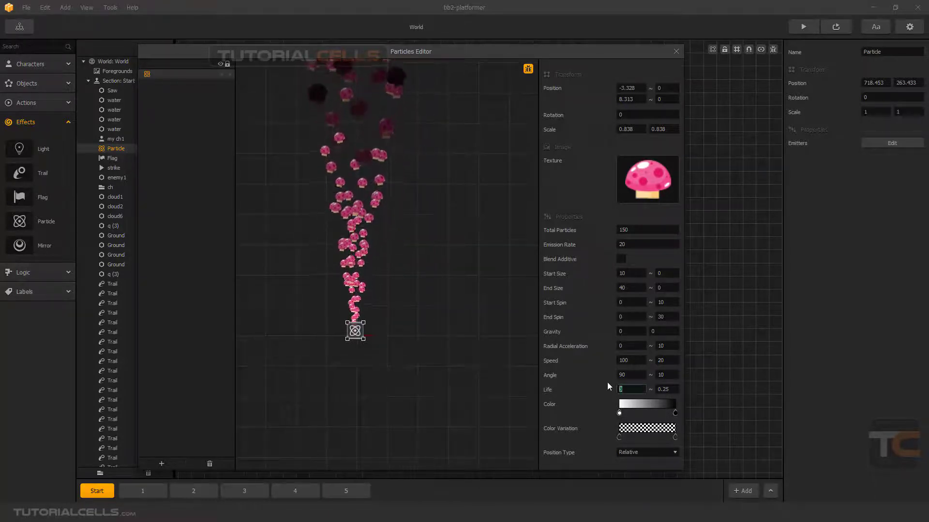
{"action": "type", "text": "6"}
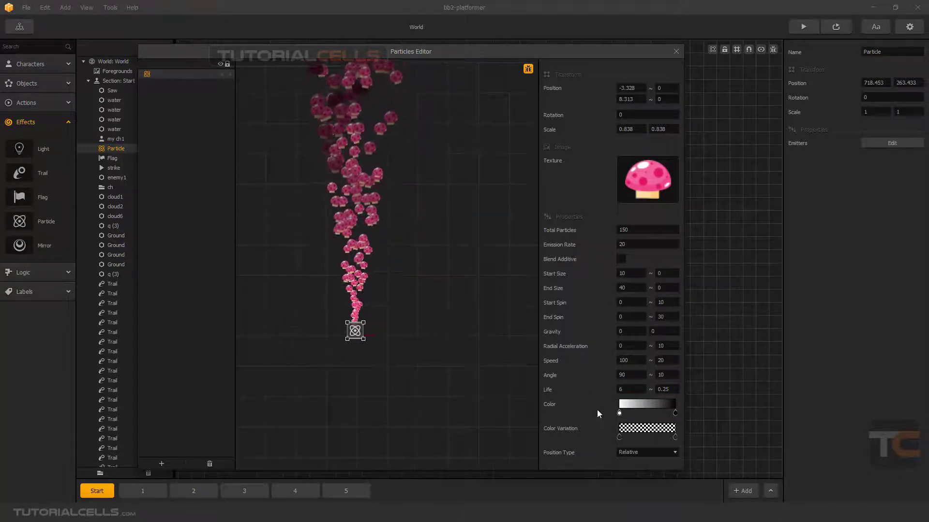
{"action": "left_click", "coordinate": [665, 390]}
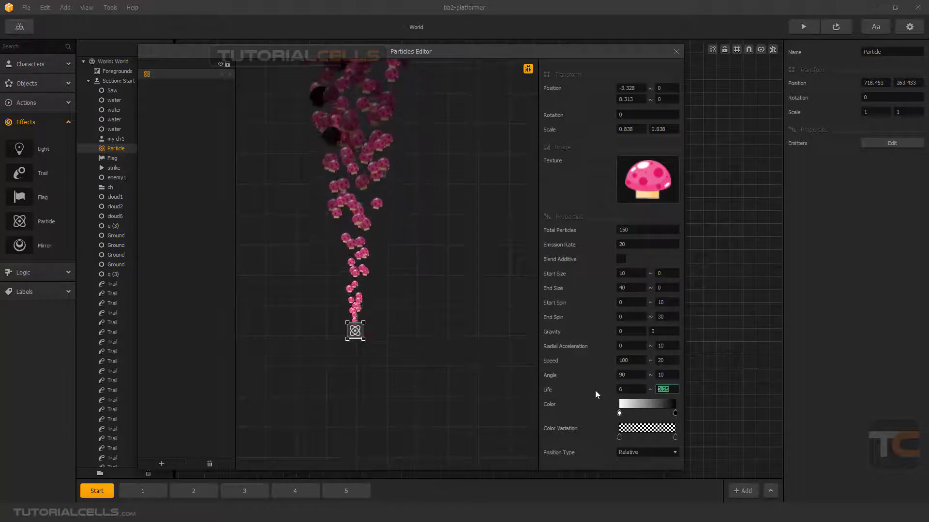
{"action": "left_click_drag", "start_coordinate": [425, 266], "coordinate": [435, 293]}
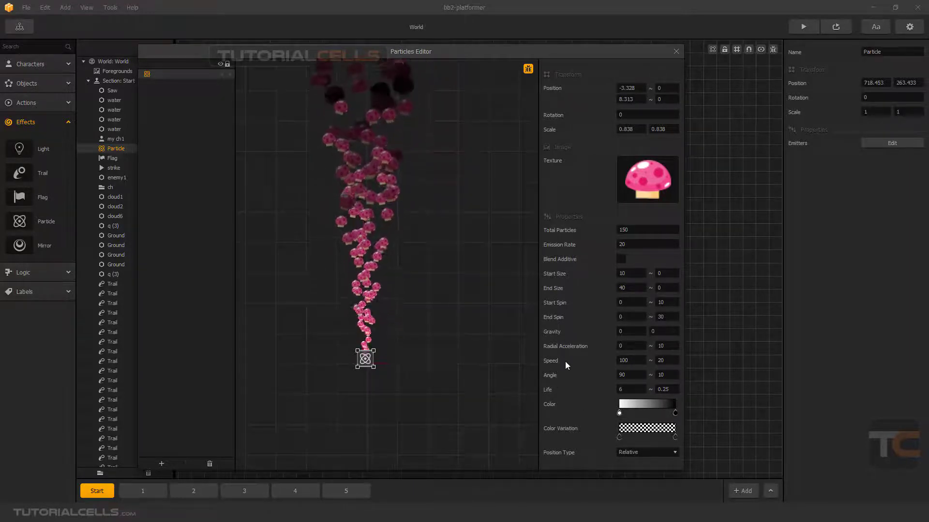
{"action": "double_click", "coordinate": [621, 360]}
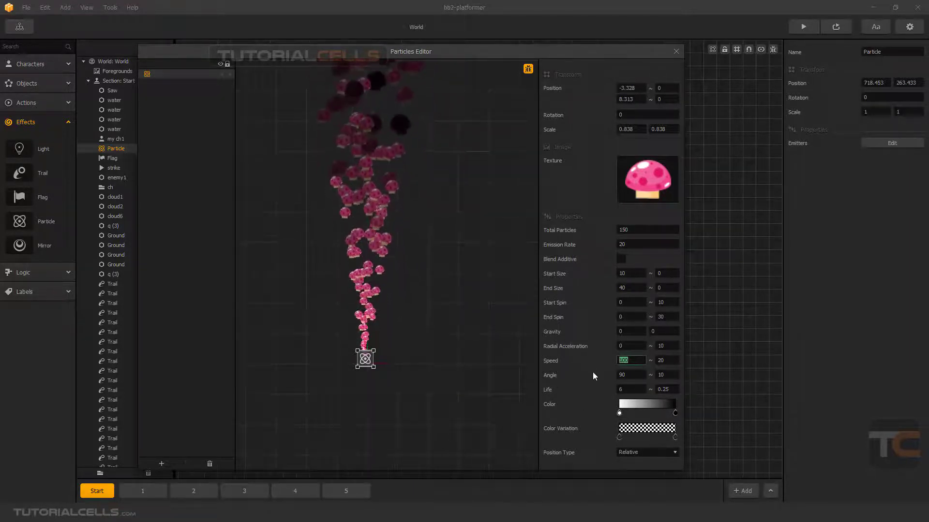
{"action": "left_click", "coordinate": [592, 373]}
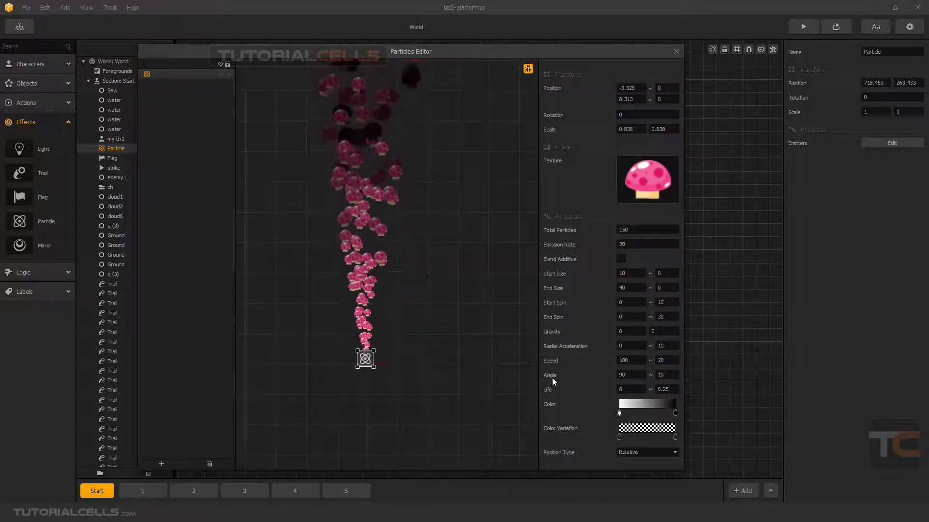
{"action": "double_click", "coordinate": [623, 374]}
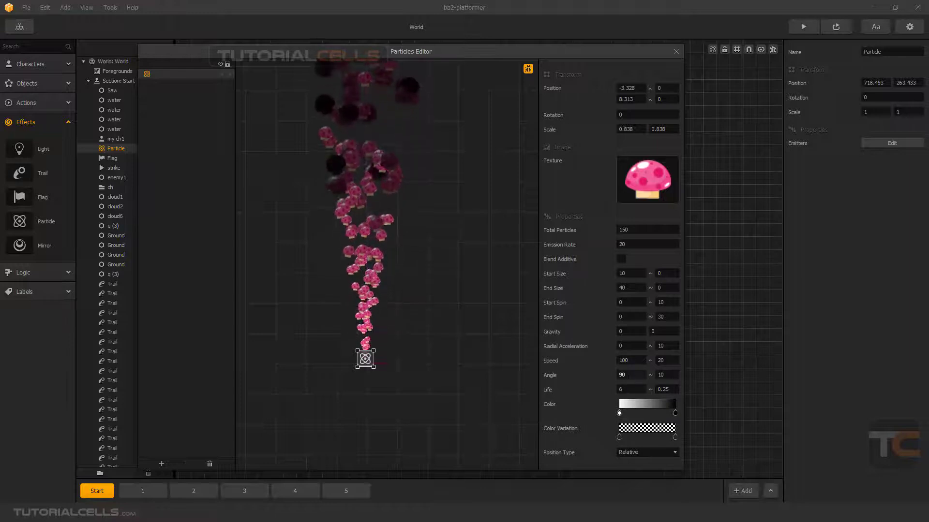
{"action": "left_click", "coordinate": [630, 375]}
{"action": "left_click", "coordinate": [666, 375]}
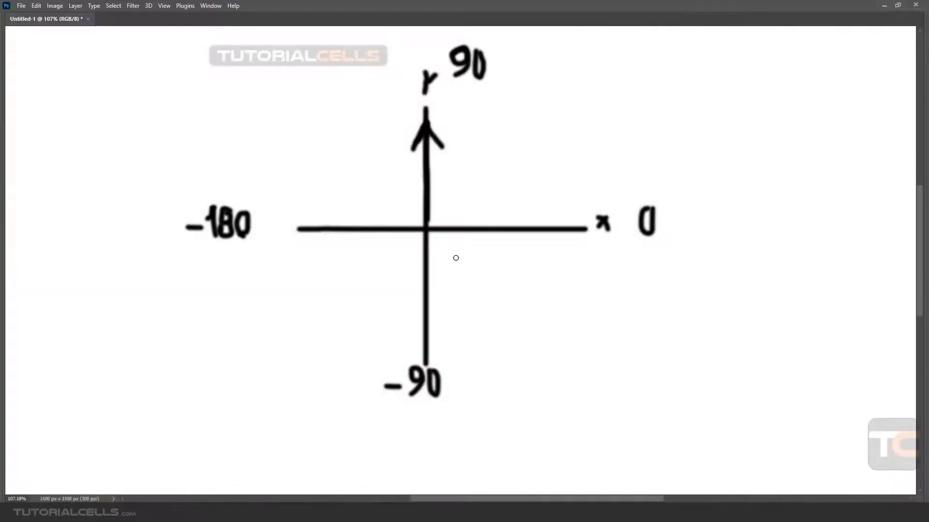
Switch to the angle diagram in Photoshop and mark degree signs, a "90 – 10" note, and arrows and boundary lines either side of the 90° axis
{"action": "scroll", "coordinate": [456, 252], "scroll_direction": "down", "scroll_amount": 3}
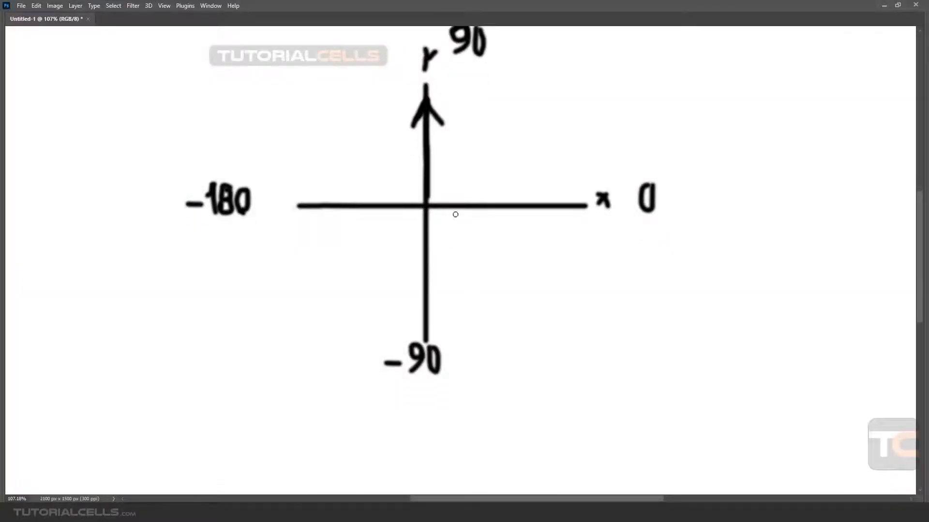
{"action": "scroll", "coordinate": [456, 213], "scroll_direction": "up", "scroll_amount": 6}
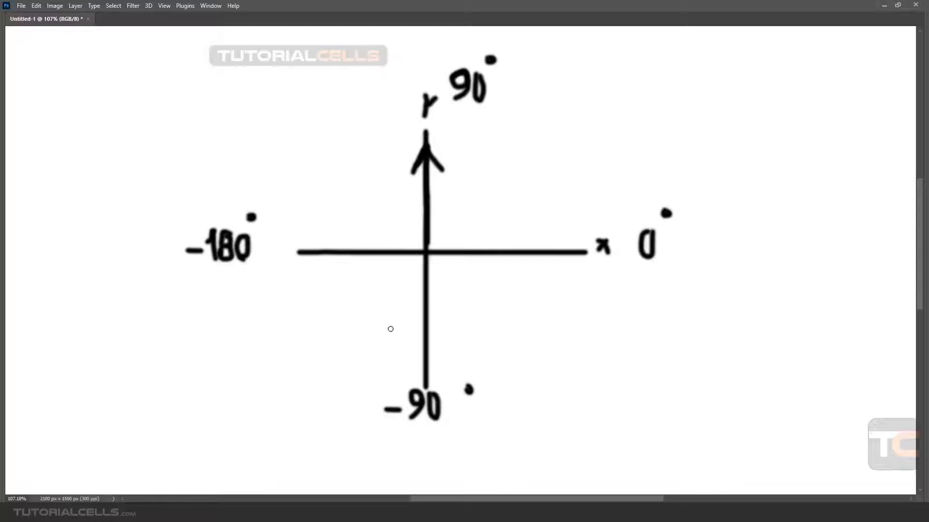
{"action": "scroll", "coordinate": [435, 245], "scroll_direction": "up", "scroll_amount": 2}
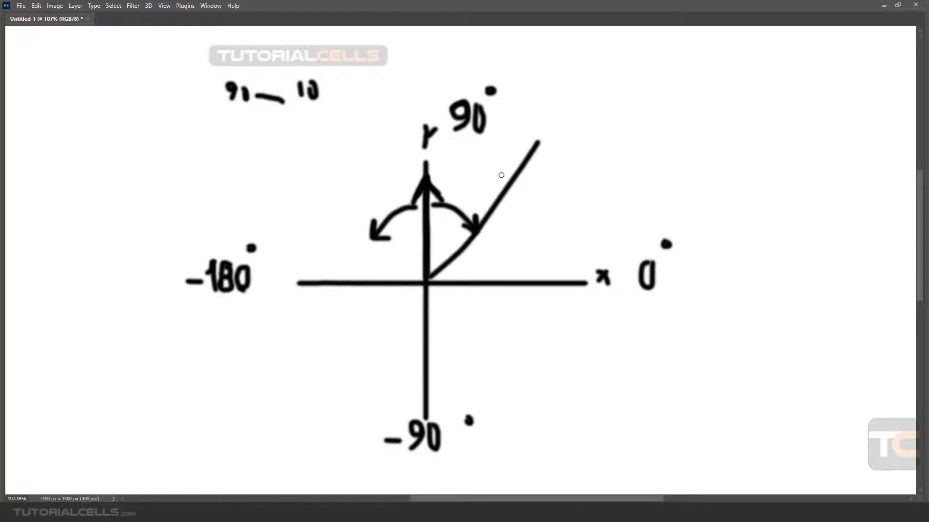
{"action": "left_click_drag", "start_coordinate": [335, 117], "coordinate": [403, 242]}
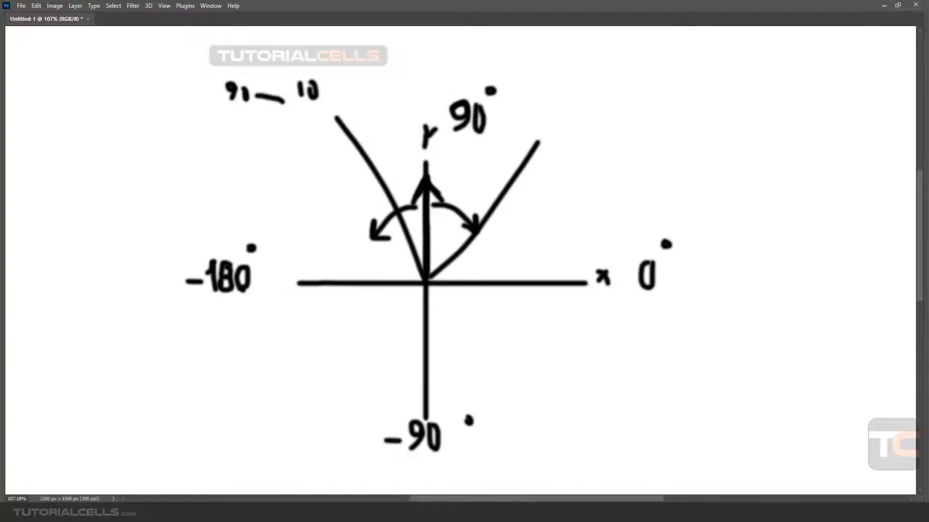
{"action": "left_click", "coordinate": [883, 5]}
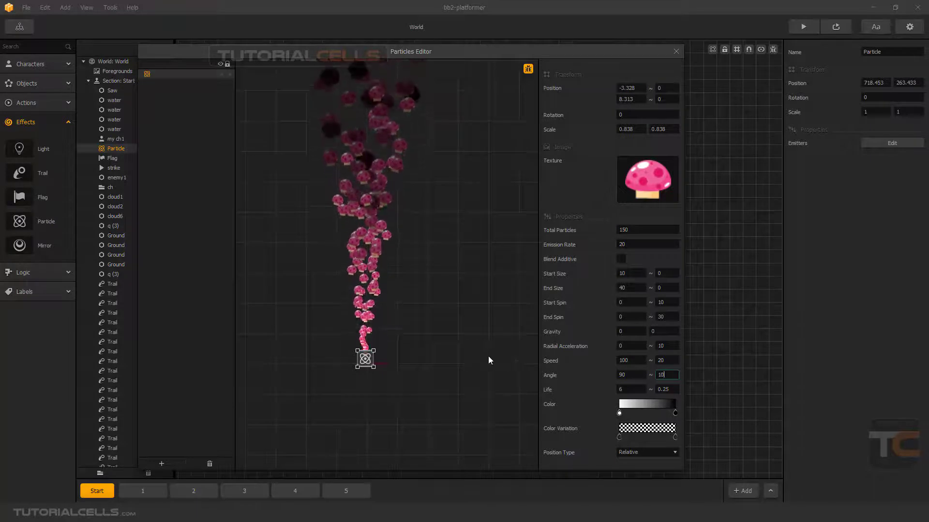
Set the variation of the emitter's particle angle to 30
{"action": "key", "text": "Return"}
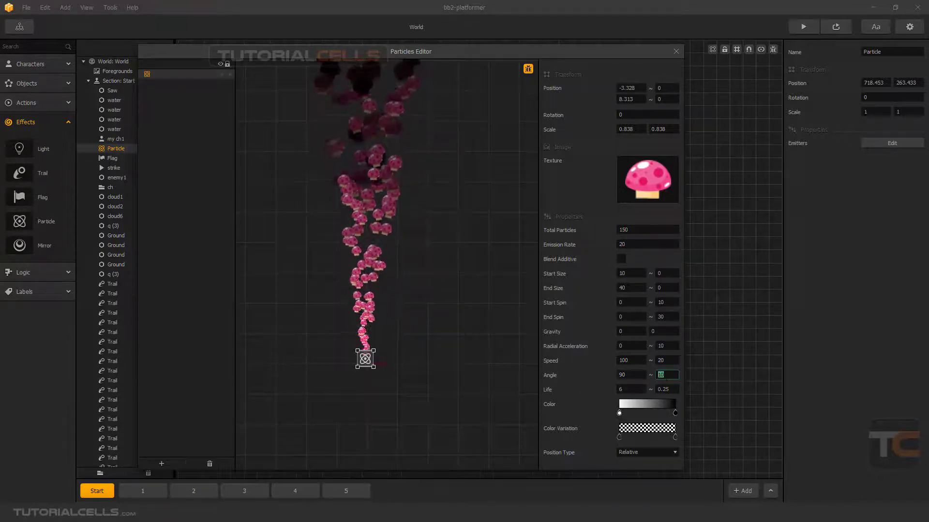
{"action": "type", "text": "30"}
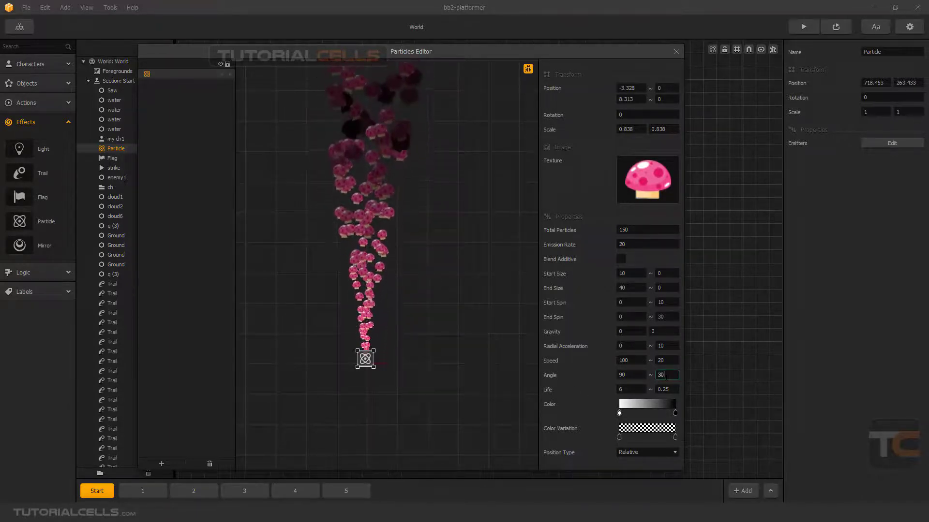
{"action": "key", "text": "Return"}
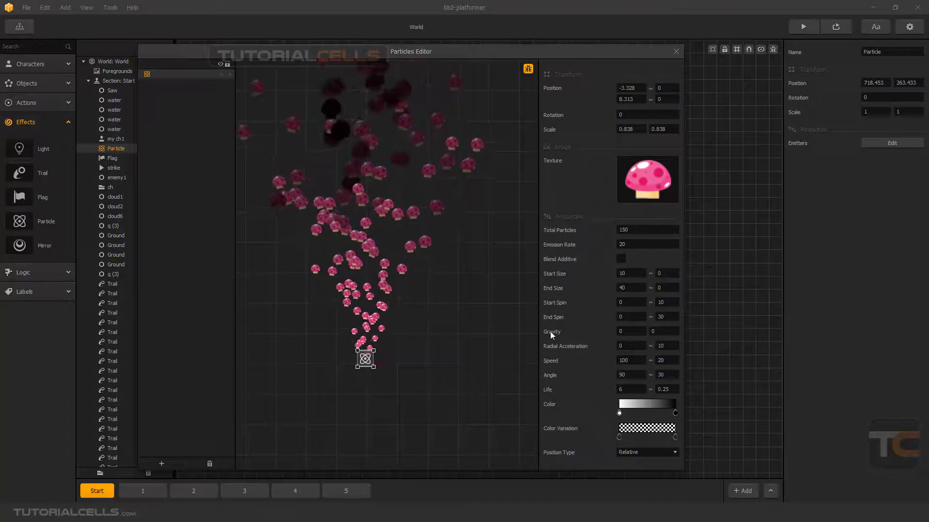
Try base emission angles of 0 and -90 for the emitter
{"action": "left_click", "coordinate": [620, 375]}
{"action": "type", "text": "0"}
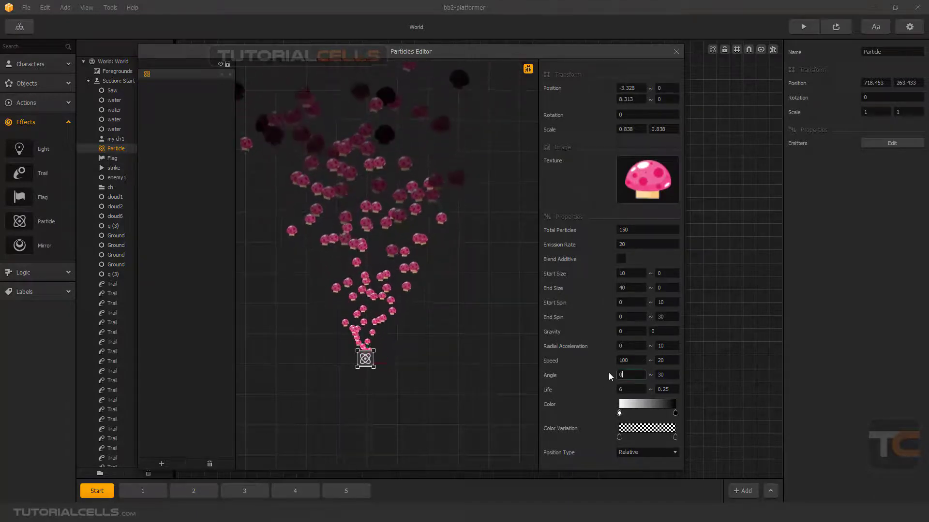
{"action": "left_click", "coordinate": [407, 344]}
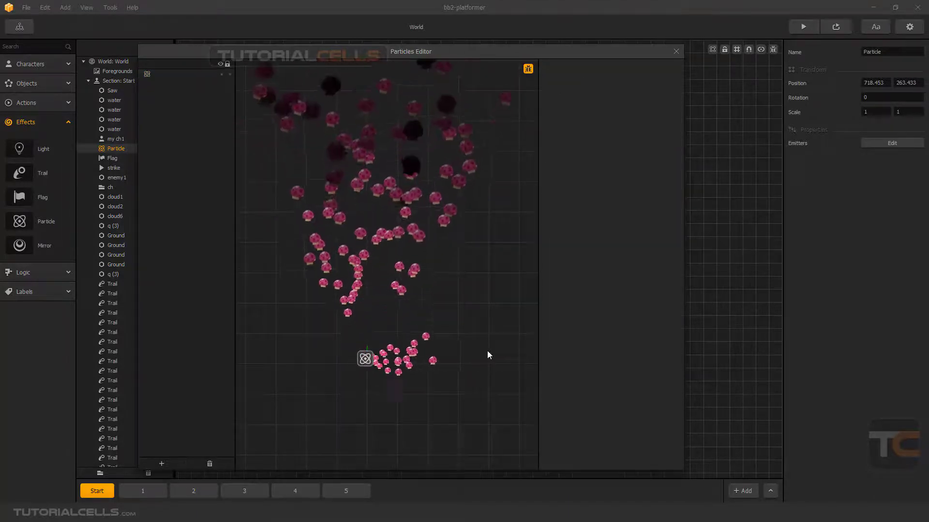
{"action": "left_click", "coordinate": [368, 359]}
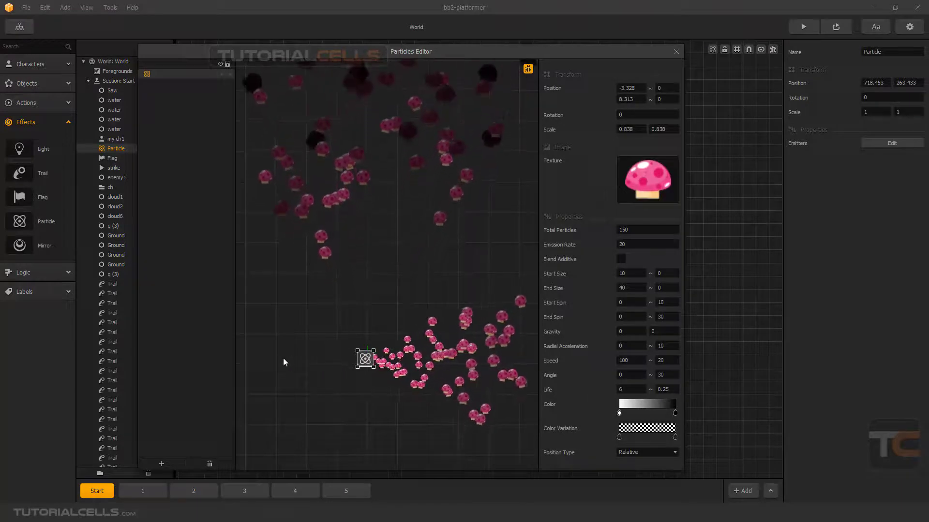
{"action": "left_click", "coordinate": [614, 375]}
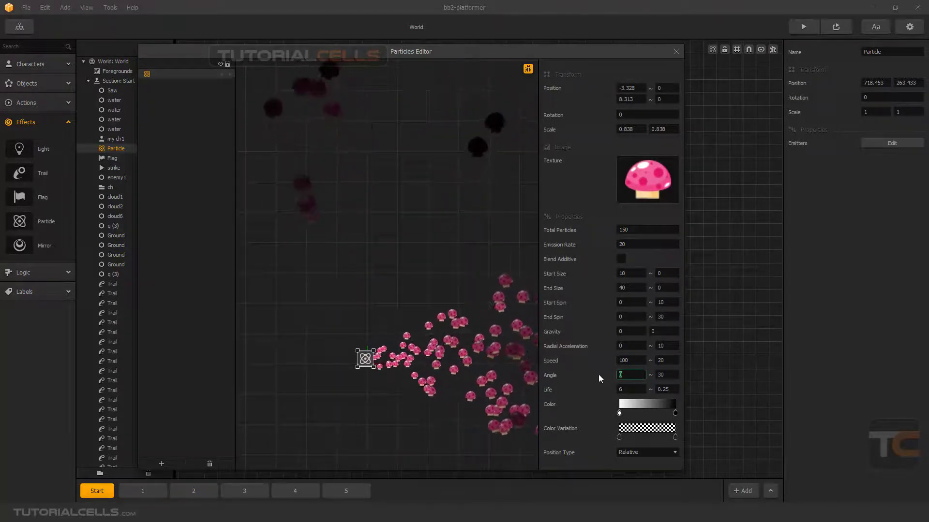
{"action": "key", "text": "BackSpace"}
{"action": "type", "text": "-90"}
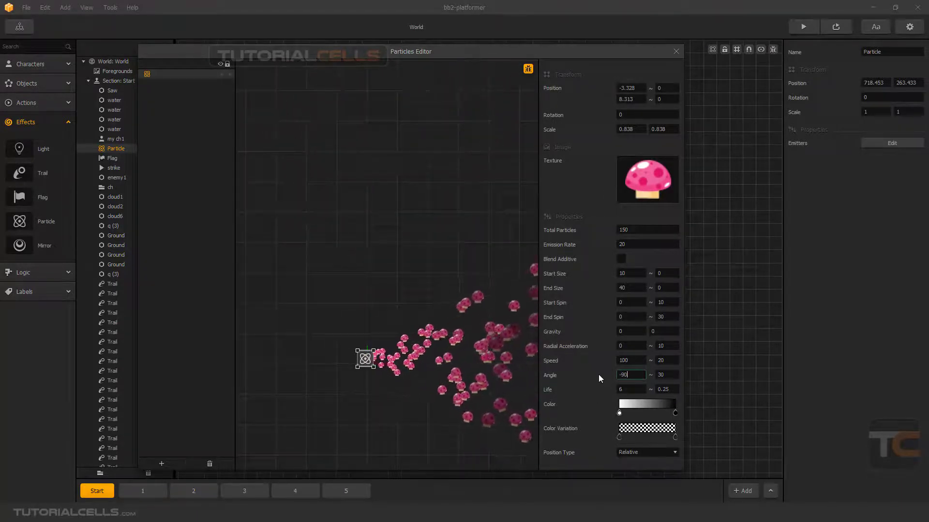
{"action": "key", "text": "Return"}
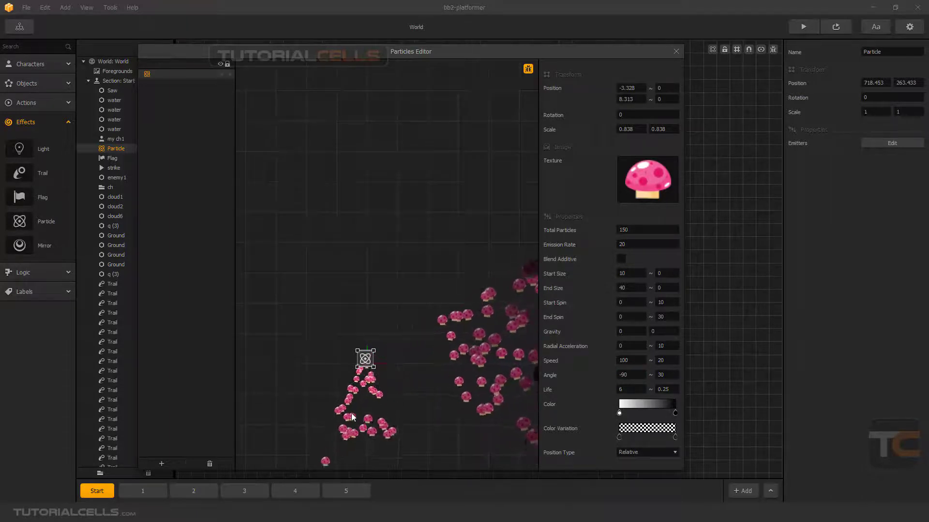
Try a base angle of 0 again and reset the emitter's angle to 90
{"action": "left_click", "coordinate": [612, 375]}
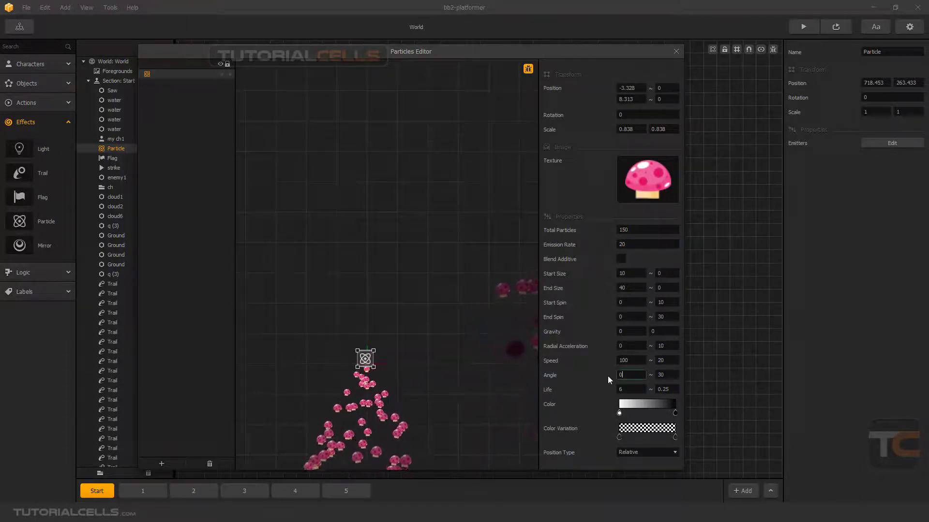
{"action": "type", "text": "090"}
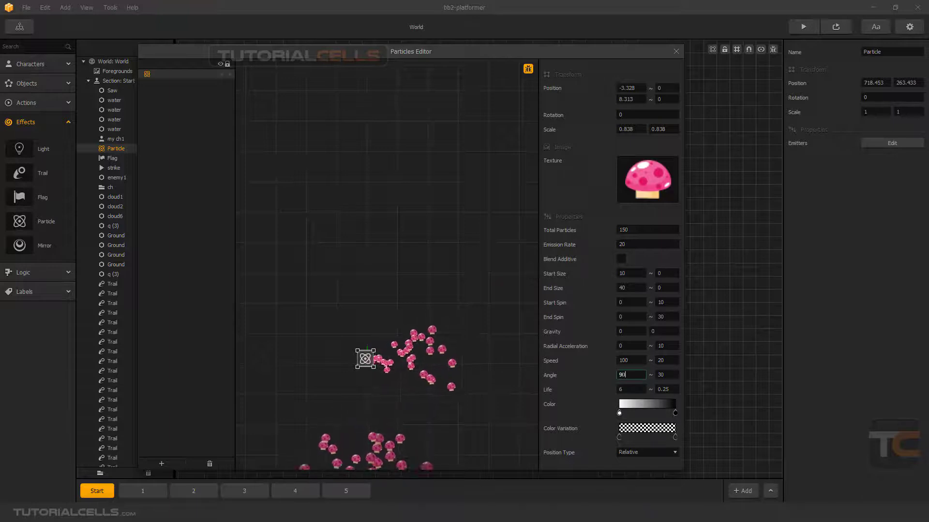
{"action": "key", "text": "Return"}
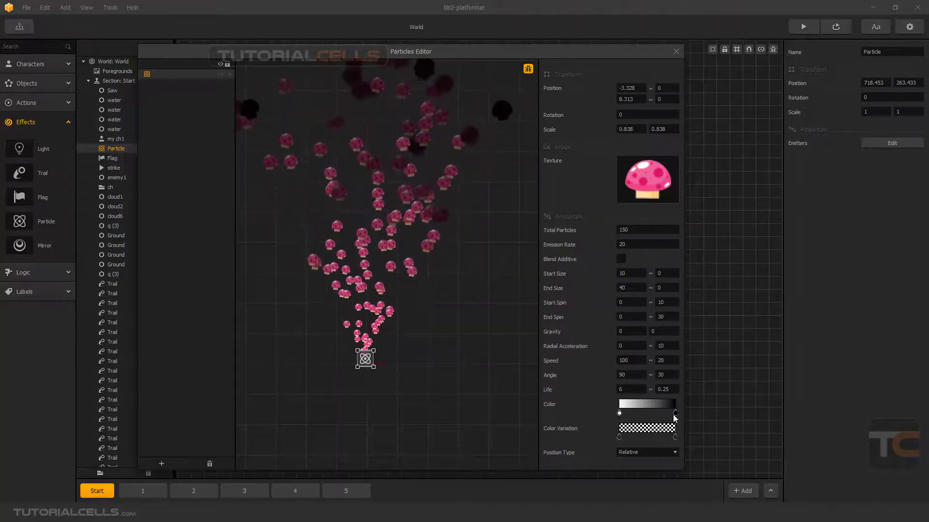
Try magenta #f821ff as the start color of the emitter's particle gradient
{"action": "double_click", "coordinate": [619, 414]}
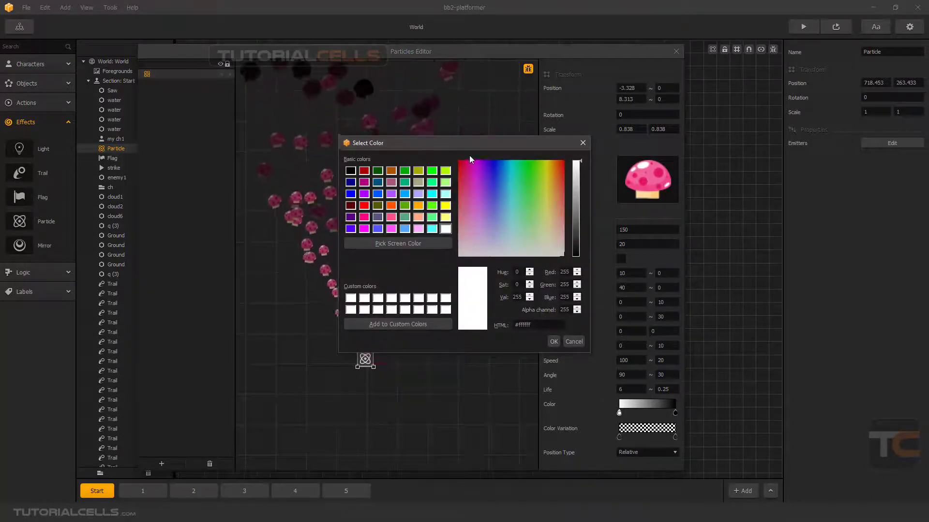
{"action": "left_click_drag", "start_coordinate": [468, 148], "coordinate": [512, 173]}
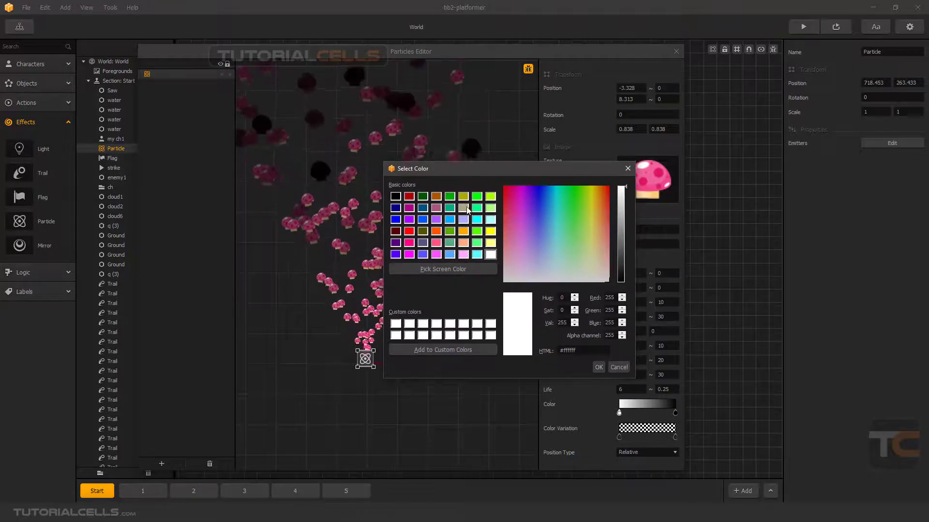
{"action": "left_click", "coordinate": [521, 198]}
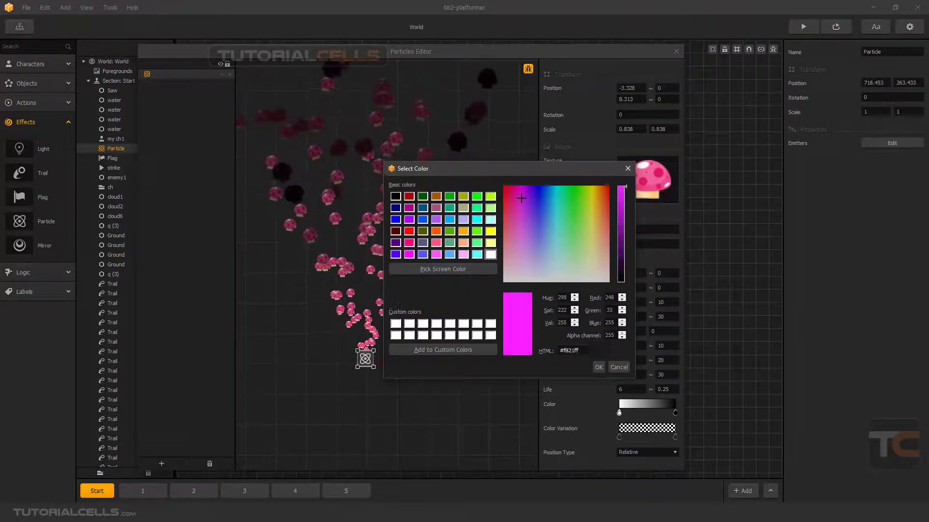
{"action": "left_click", "coordinate": [598, 367]}
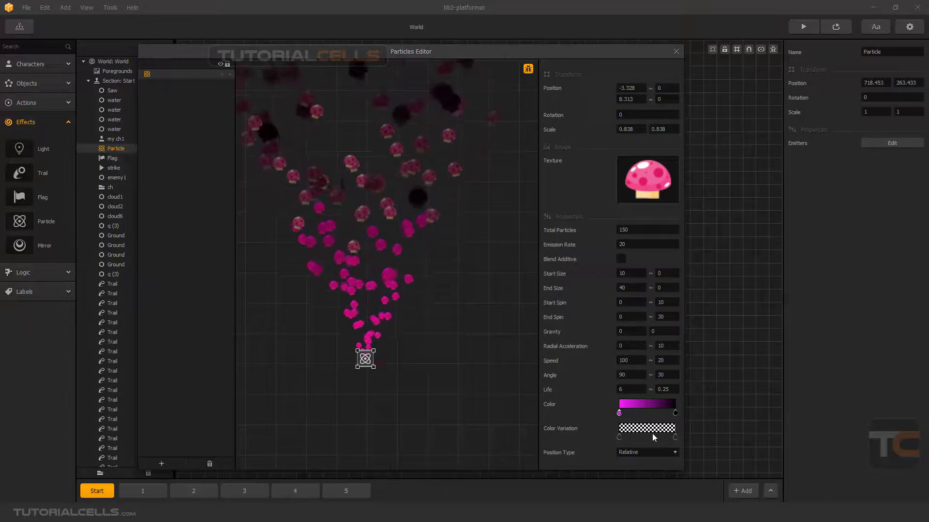
Set the particle gradient's start color back to white
{"action": "double_click", "coordinate": [619, 414]}
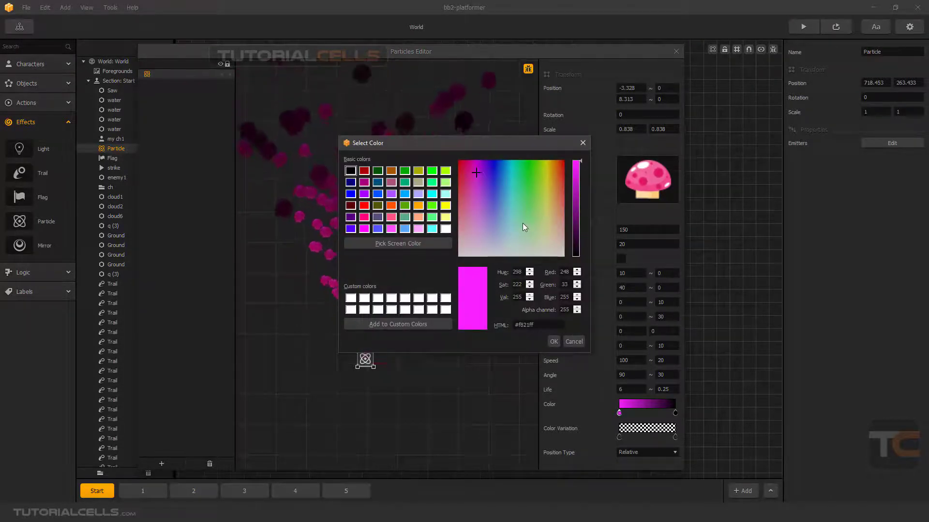
{"action": "left_click_drag", "start_coordinate": [522, 223], "coordinate": [564, 257]}
{"action": "left_click", "coordinate": [554, 342]}
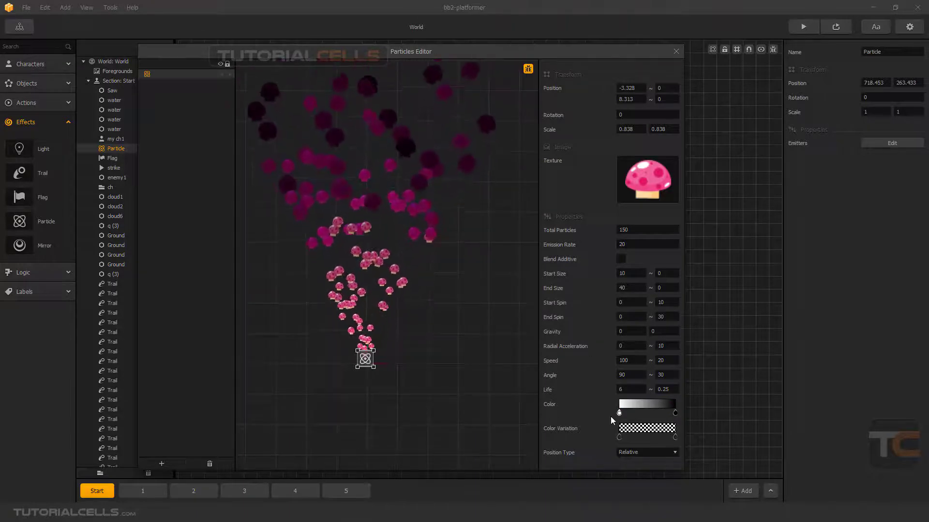
Change the end color of the emitter's particle gradient to white
{"action": "mouse_move", "coordinate": [650, 186]}
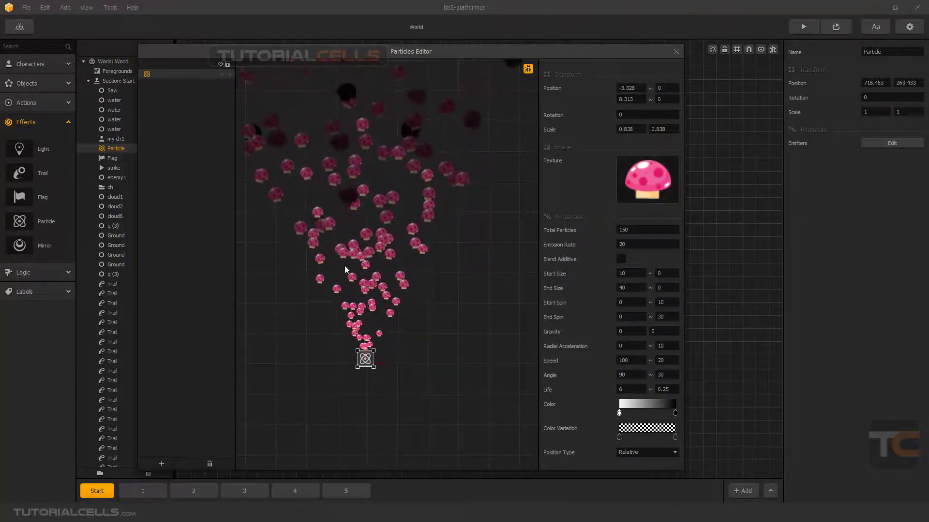
{"action": "left_click", "coordinate": [675, 415]}
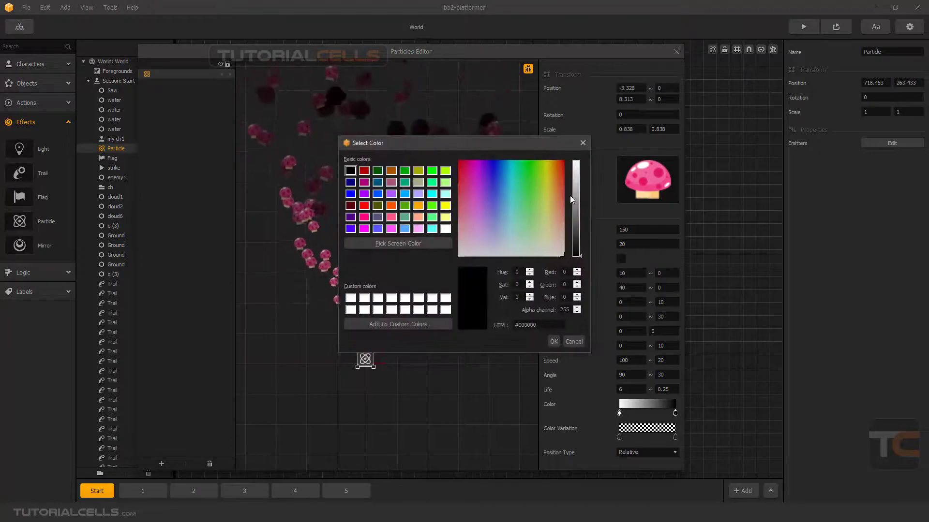
{"action": "left_click", "coordinate": [580, 164]}
{"action": "left_click", "coordinate": [554, 342]}
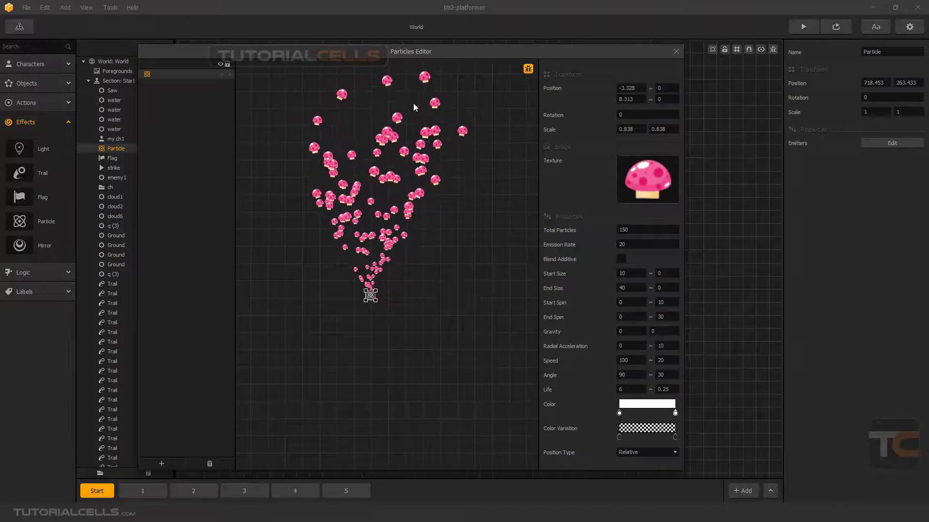
Check the emitter's Position Type options and move the emitter to about 0.243, 5.635 while watching its mushroom particles
{"action": "scroll", "coordinate": [373, 287], "scroll_direction": "up", "scroll_amount": 3}
{"action": "middle_click_drag", "start_coordinate": [380, 280], "coordinate": [402, 310]}
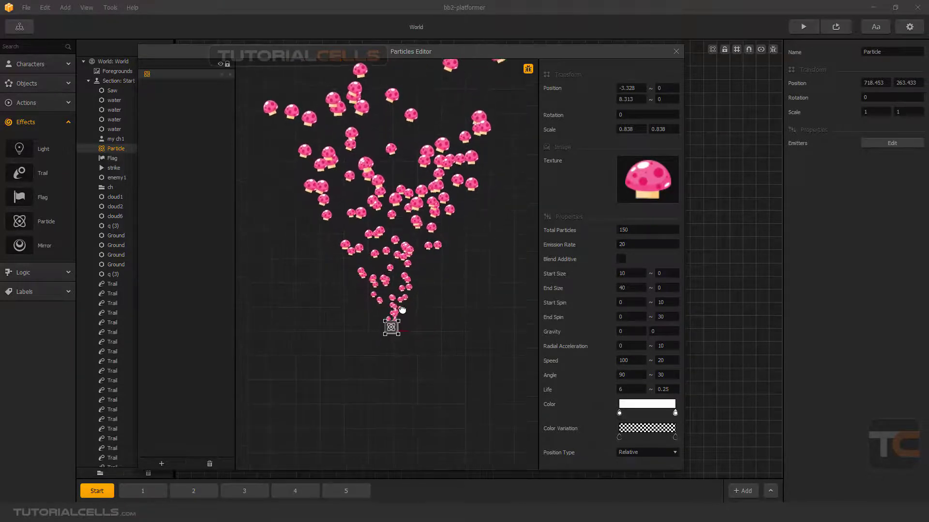
{"action": "scroll", "coordinate": [402, 309], "scroll_direction": "up", "scroll_amount": 1}
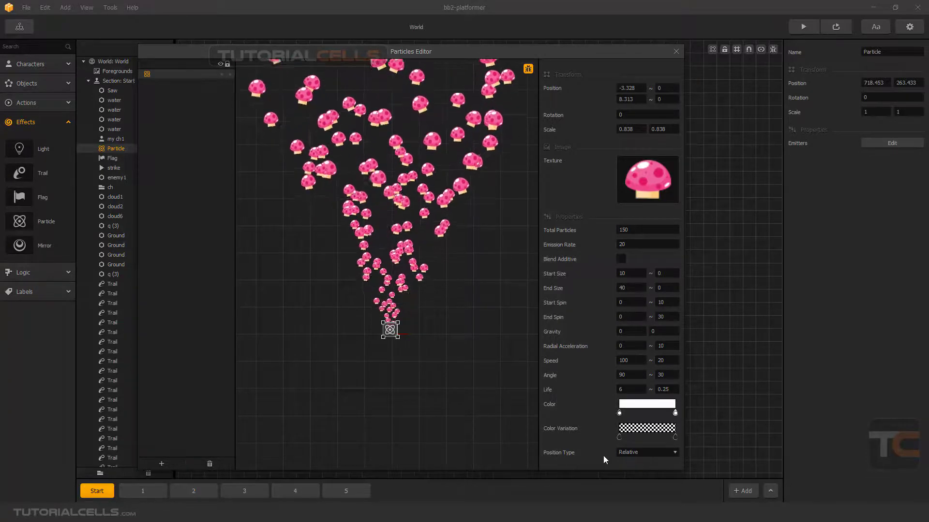
{"action": "left_click", "coordinate": [637, 452]}
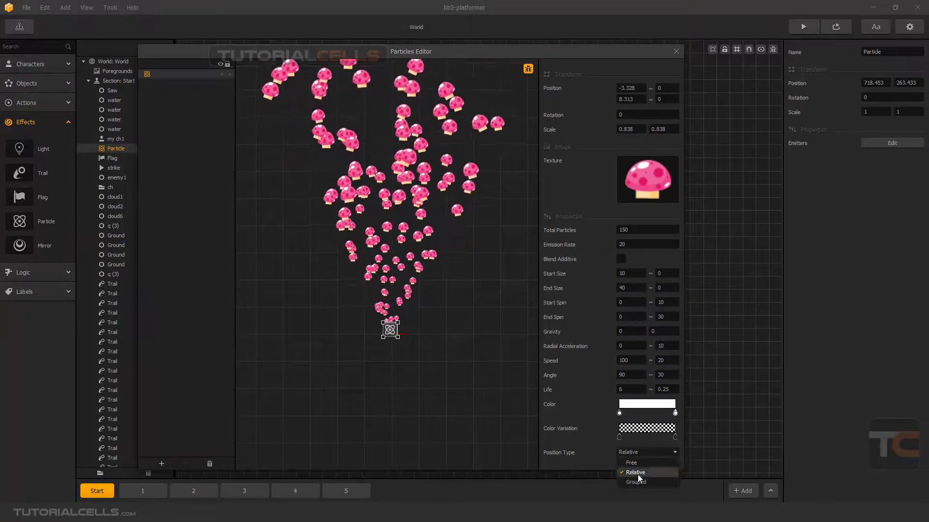
{"action": "left_click", "coordinate": [586, 456]}
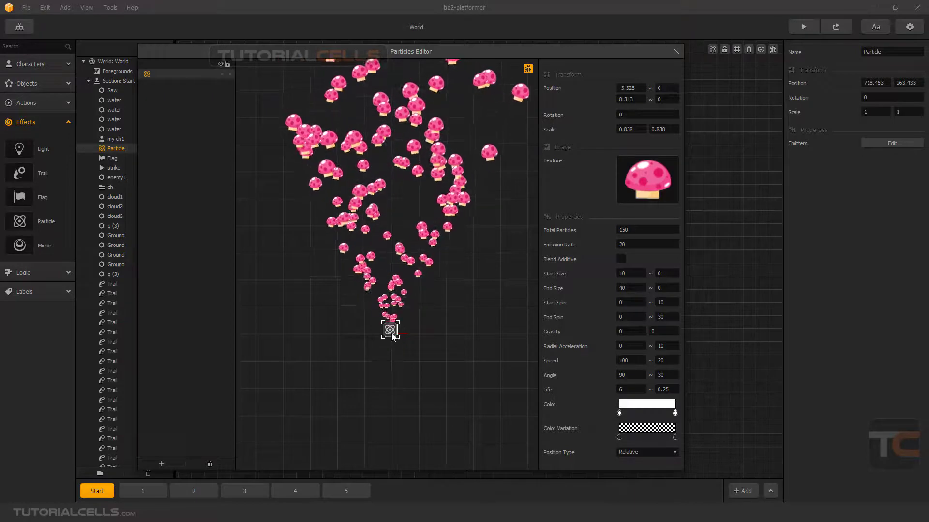
{"action": "left_click_drag", "start_coordinate": [393, 337], "coordinate": [395, 338]}
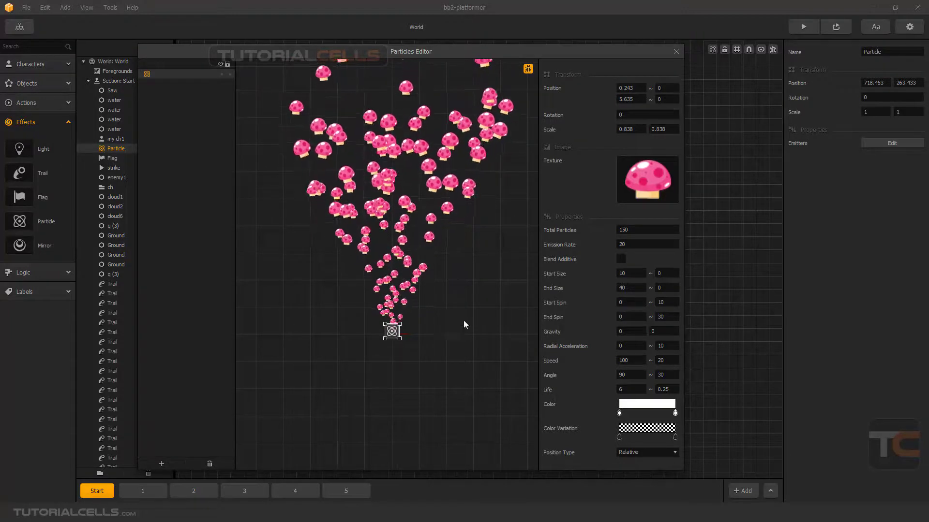
Close the Particles Editor and delete the particle effect from the platformer's Start scene
{"action": "left_click", "coordinate": [675, 52]}
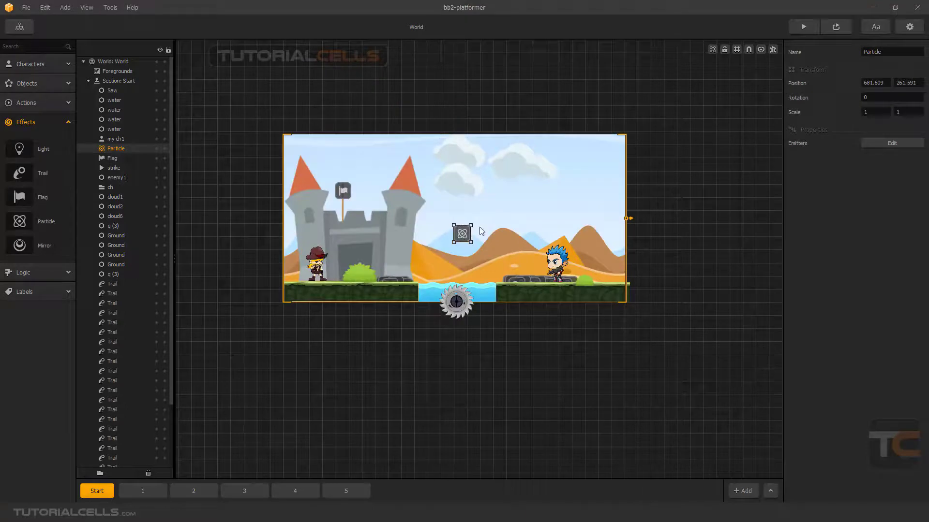
{"action": "key", "text": "Delete"}
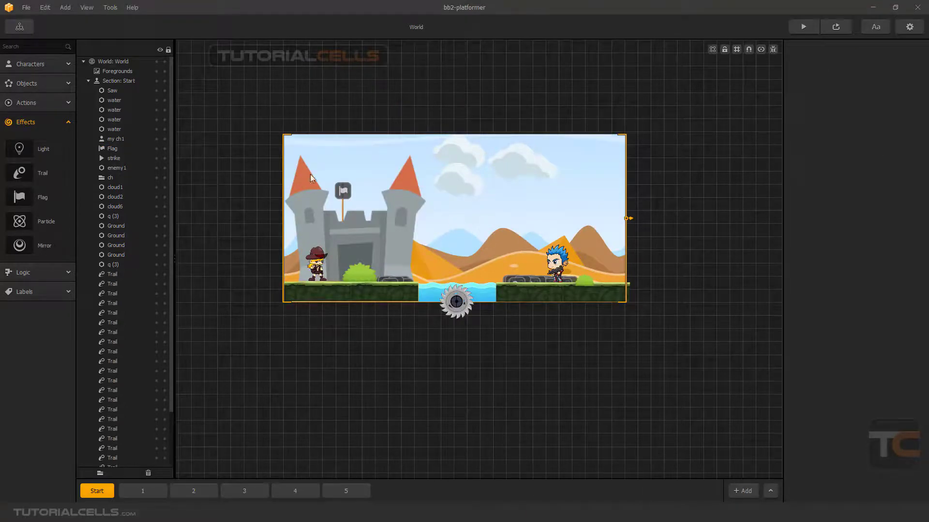
Discard the platformer's unsaved changes and create a new project with the Avoidance gameplay type
{"action": "left_click", "coordinate": [26, 8]}
{"action": "left_click", "coordinate": [30, 24]}
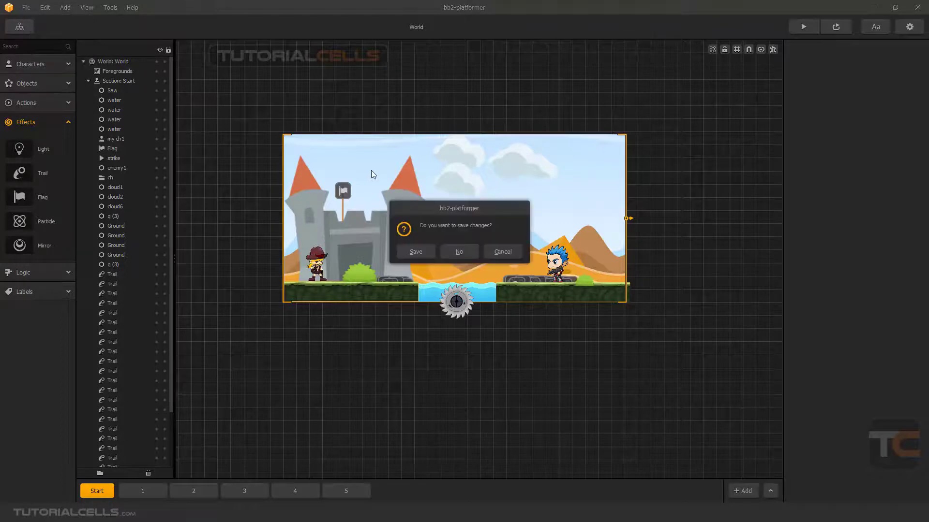
{"action": "left_click", "coordinate": [458, 249]}
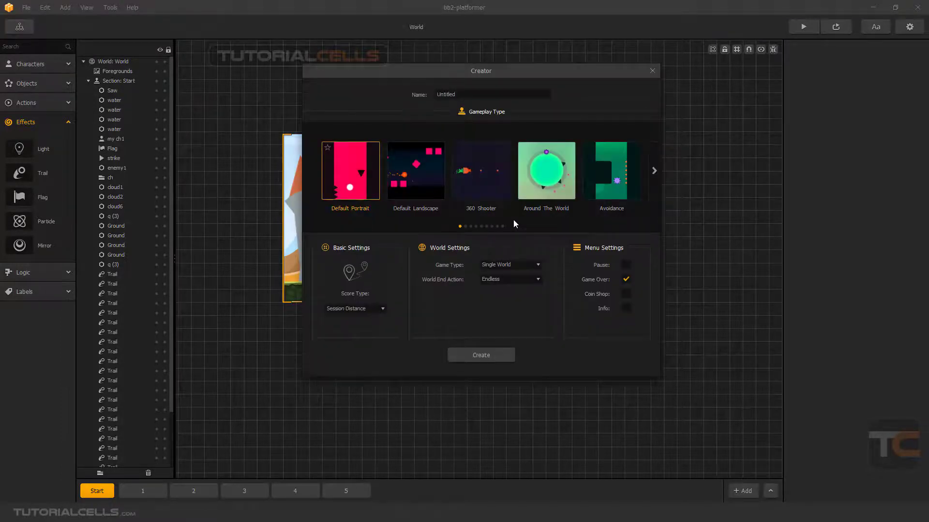
{"action": "left_click", "coordinate": [654, 172]}
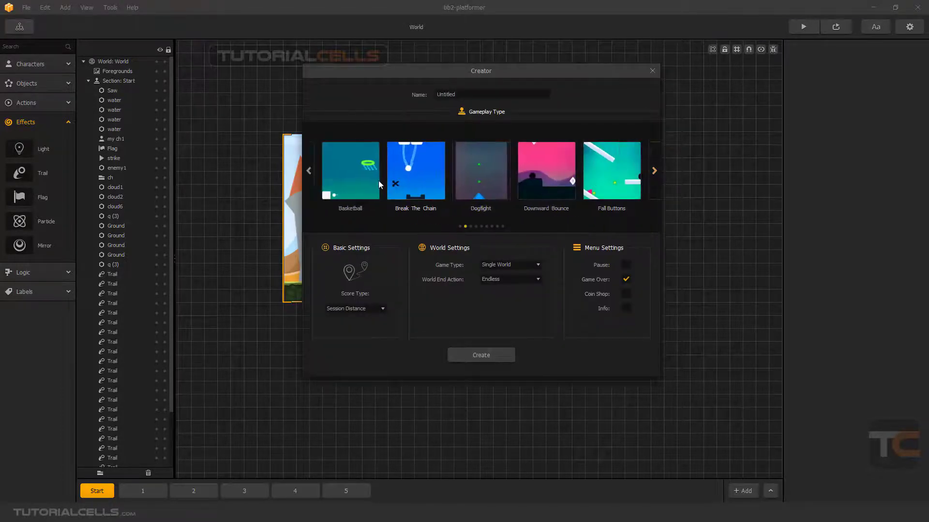
{"action": "left_click", "coordinate": [309, 169]}
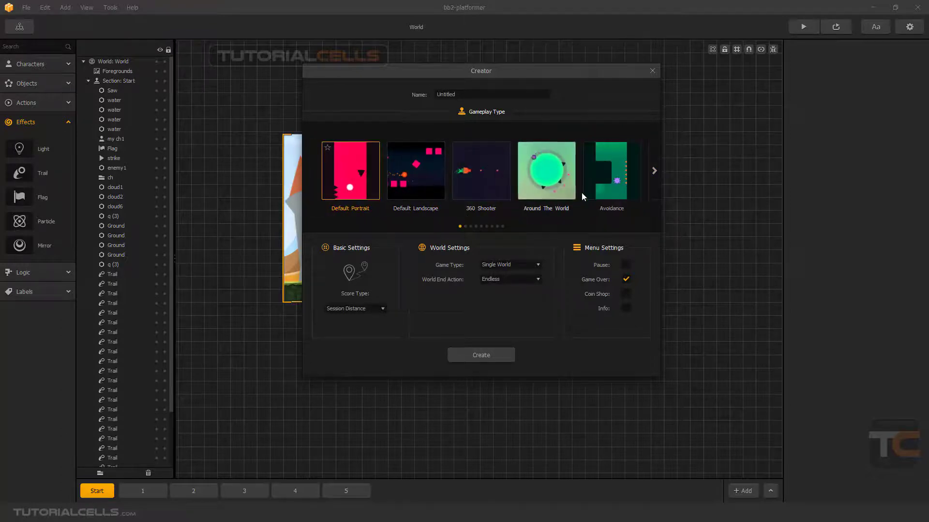
{"action": "left_click", "coordinate": [614, 190]}
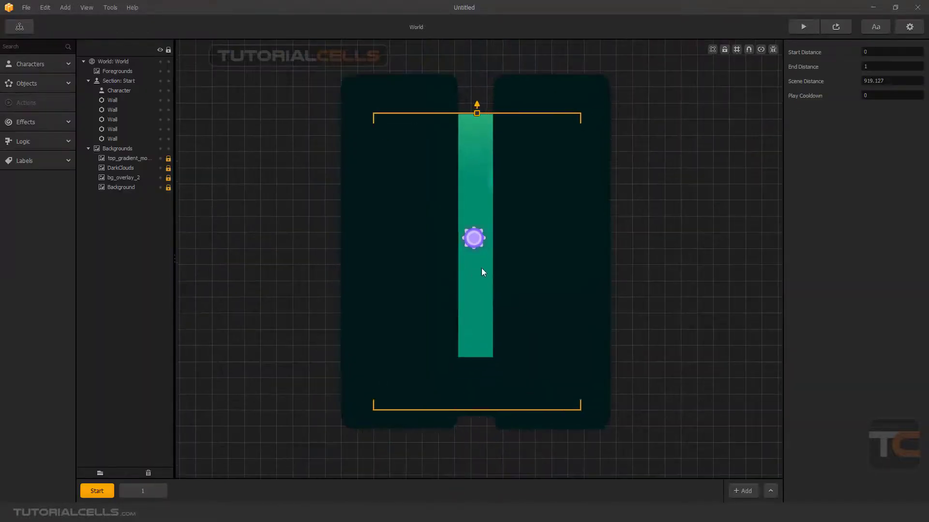
Delete the four walls on either side of the character in the Start scene, keeping the wall beneath it
{"action": "left_click", "coordinate": [540, 218]}
{"action": "key", "text": "Delete"}
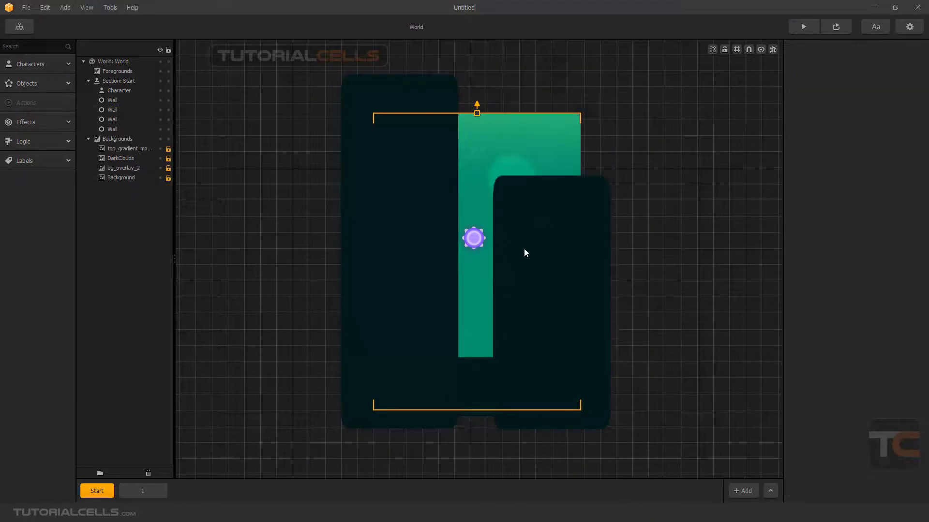
{"action": "left_click", "coordinate": [524, 249]}
{"action": "key", "text": "Delete"}
{"action": "left_click", "coordinate": [394, 278]}
{"action": "key", "text": "Delete"}
{"action": "left_click", "coordinate": [384, 322]}
{"action": "key", "text": "Delete"}
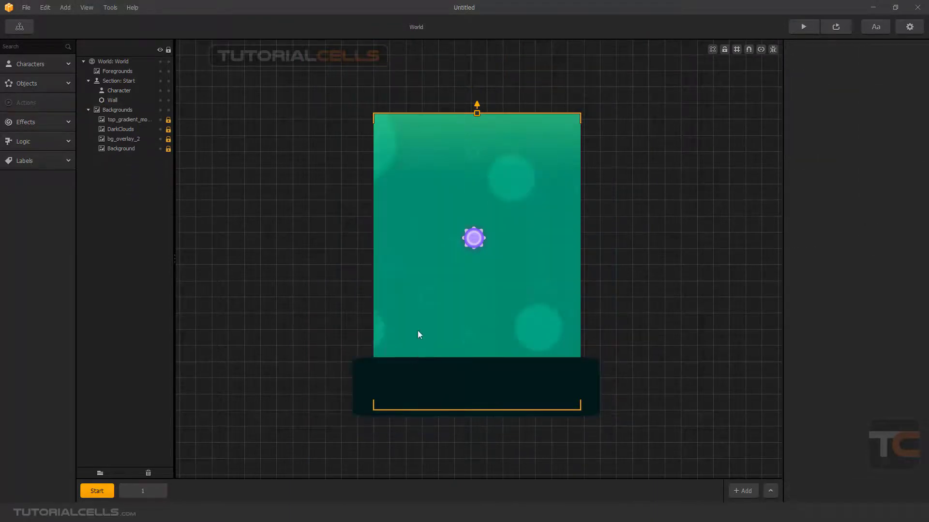
Delete the three walls from scene 1
{"action": "left_click", "coordinate": [142, 491]}
{"action": "left_click", "coordinate": [421, 266]}
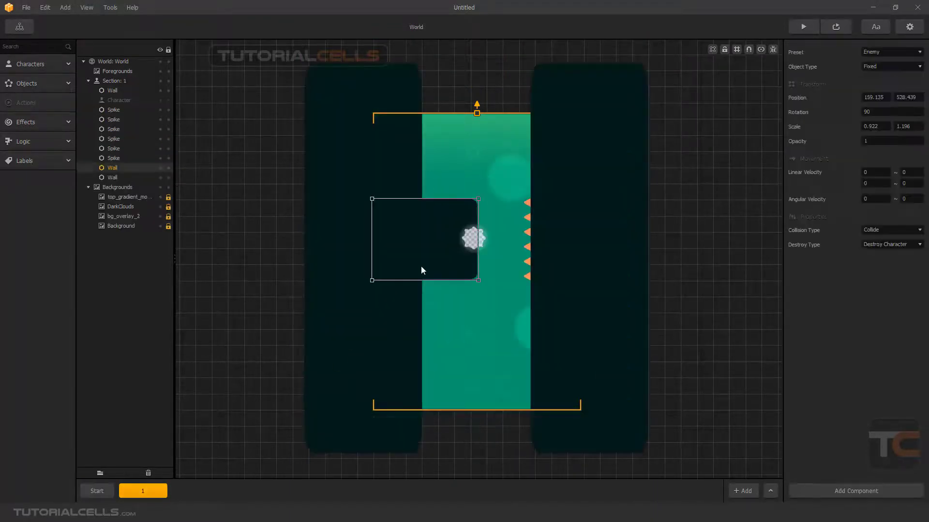
{"action": "key", "text": "Delete"}
{"action": "left_click", "coordinate": [387, 294]}
{"action": "key", "text": "Delete"}
{"action": "left_click", "coordinate": [534, 301]}
{"action": "key", "text": "Delete"}
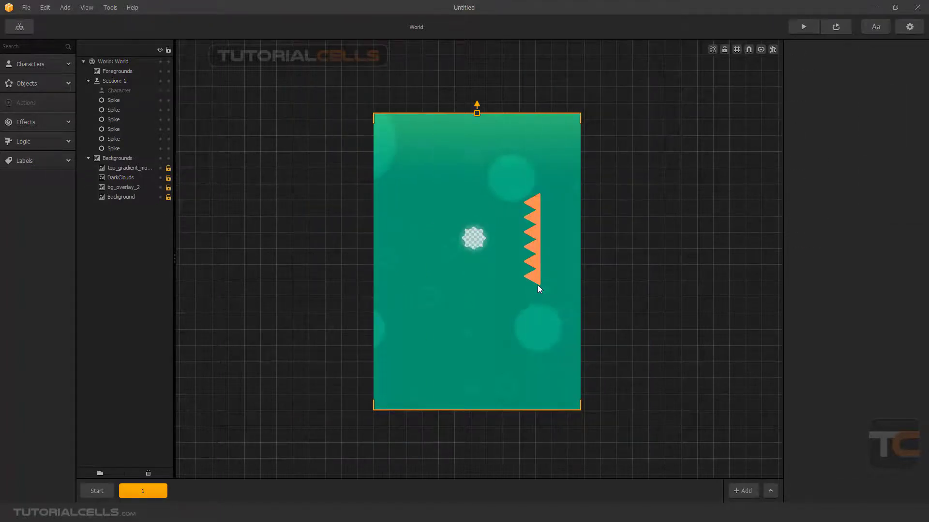
Delete all the orange spikes from scene 1
{"action": "left_click", "coordinate": [537, 281]}
{"action": "key", "text": "Delete"}
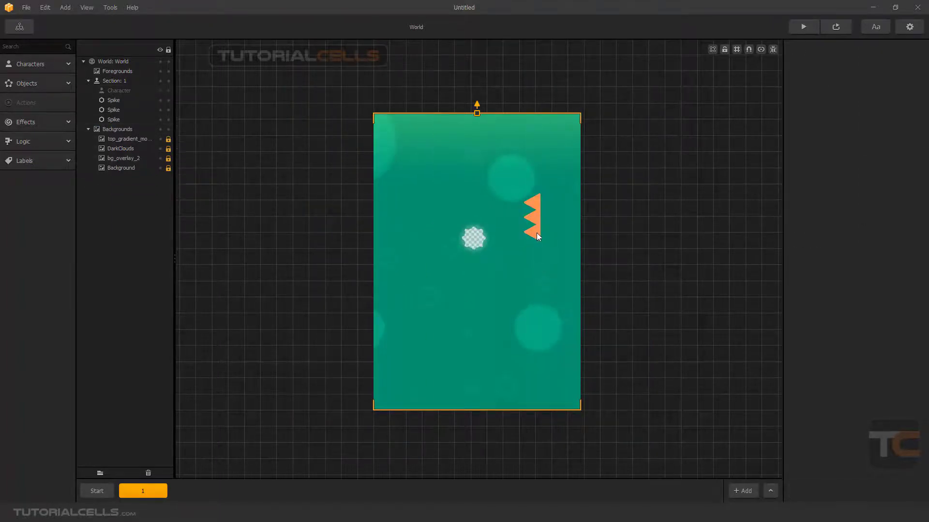
{"action": "left_click", "coordinate": [536, 234]}
{"action": "key", "text": "Delete"}
{"action": "left_click", "coordinate": [533, 217]}
{"action": "key", "text": "Delete"}
{"action": "left_click", "coordinate": [534, 203]}
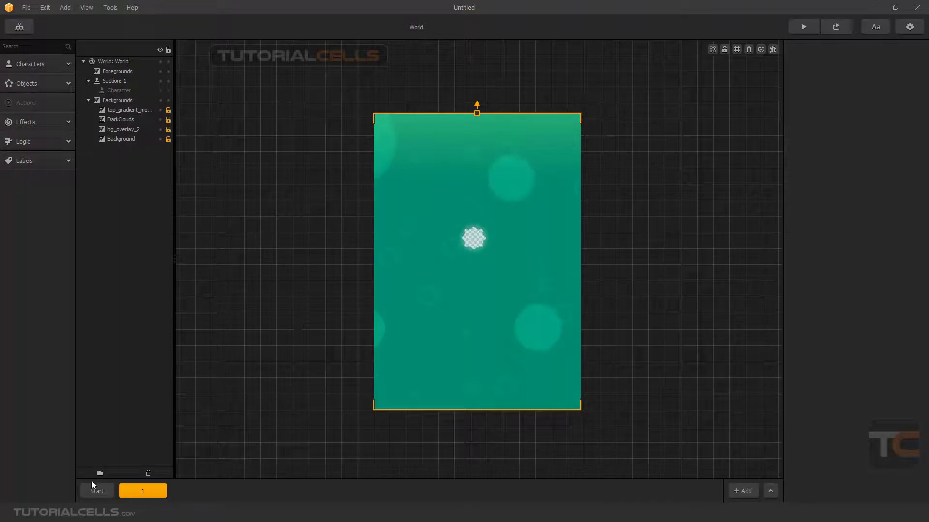
Preview the game from the Start scene, move the character around to test its controls, and close the preview
{"action": "left_click", "coordinate": [94, 488]}
{"action": "left_click", "coordinate": [481, 240]}
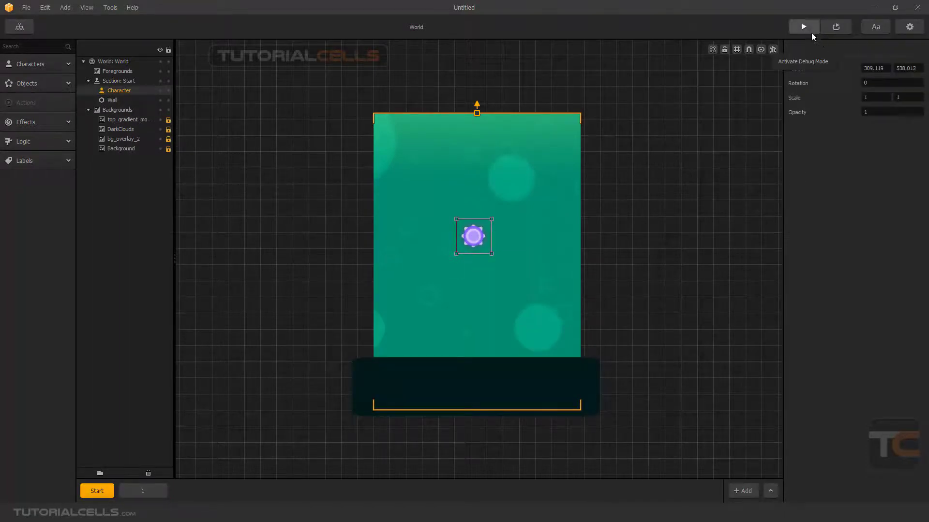
{"action": "left_click", "coordinate": [803, 28]}
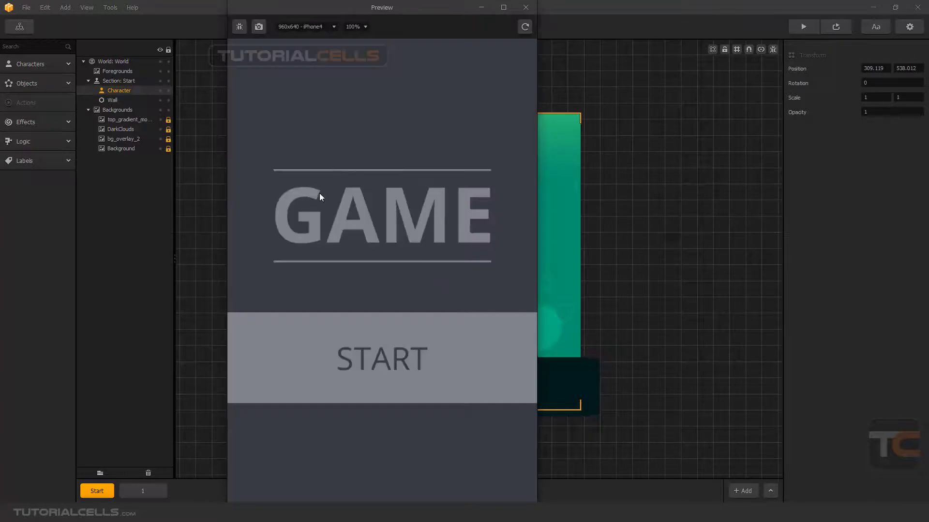
{"action": "left_click", "coordinate": [296, 27]}
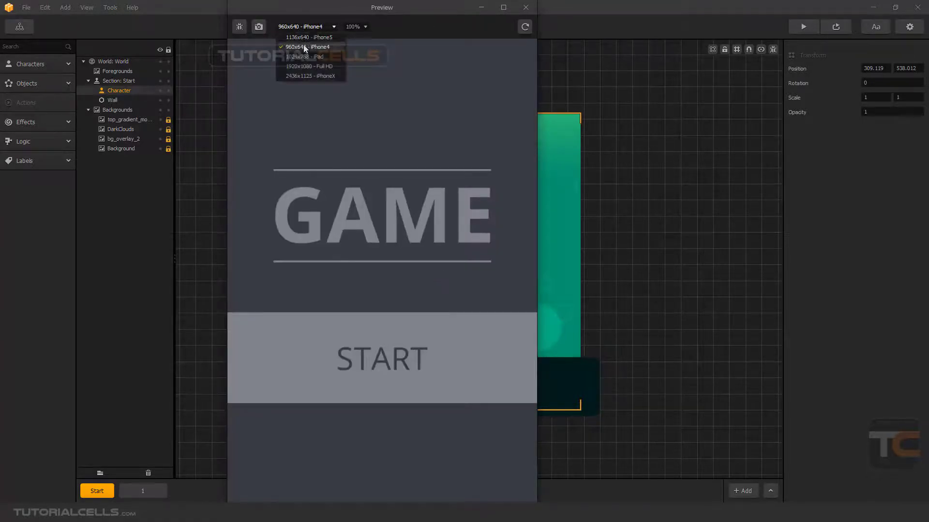
{"action": "left_click", "coordinate": [410, 7]}
{"action": "left_click", "coordinate": [396, 350]}
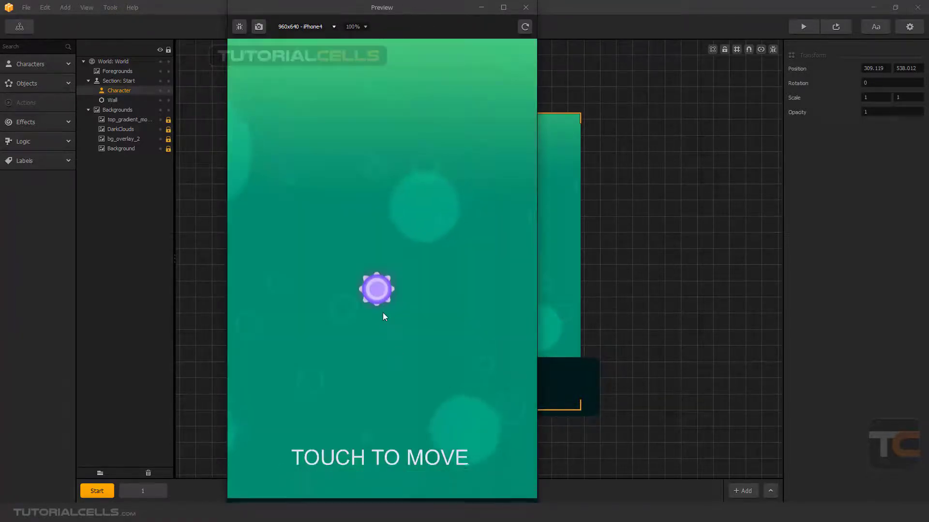
{"action": "mouse_move", "coordinate": [382, 312]}
{"action": "left_mouse_down"}
{"action": "mouse_move", "coordinate": [324, 356]}
{"action": "mouse_move", "coordinate": [420, 303]}
{"action": "mouse_move", "coordinate": [341, 308]}
{"action": "mouse_move", "coordinate": [414, 279]}
{"action": "mouse_move", "coordinate": [416, 191]}
{"action": "mouse_move", "coordinate": [411, 290]}
{"action": "mouse_move", "coordinate": [411, 281]}
{"action": "left_mouse_up"}
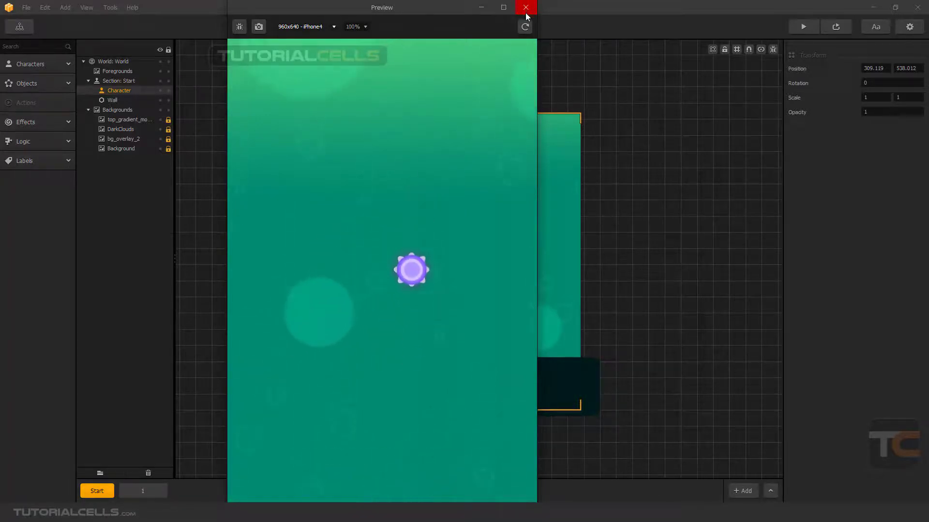
{"action": "left_click", "coordinate": [526, 7]}
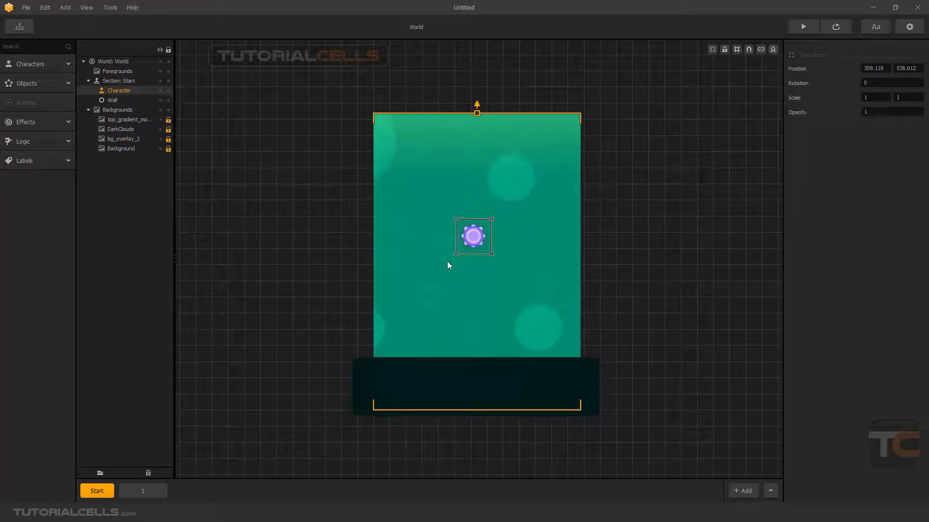
Add a Particle effect just below the character in the Start scene, at about 311.136, 468.199, and glance at its emitter
{"action": "left_click_drag", "start_coordinate": [472, 241], "coordinate": [474, 239]}
{"action": "left_click", "coordinate": [59, 126]}
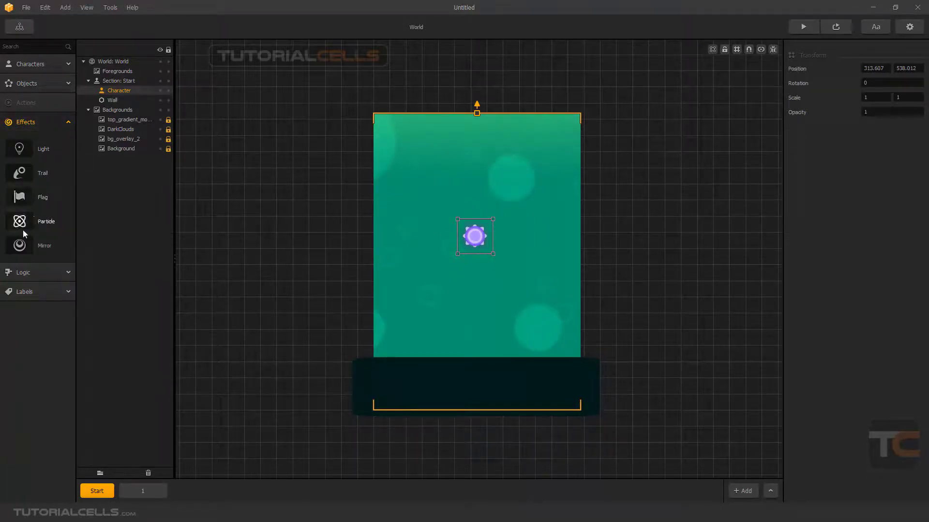
{"action": "left_click_drag", "start_coordinate": [483, 276], "coordinate": [474, 262]}
{"action": "left_click", "coordinate": [873, 142]}
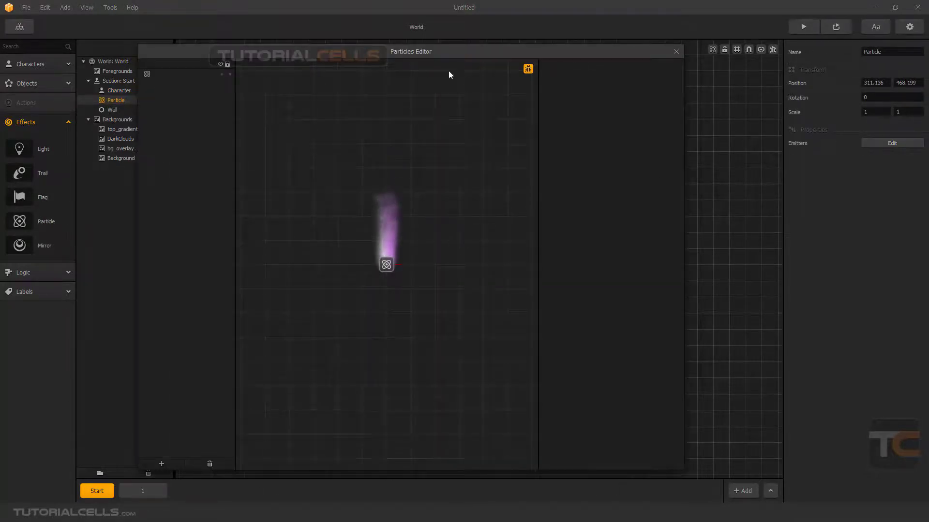
{"action": "left_click", "coordinate": [676, 52]}
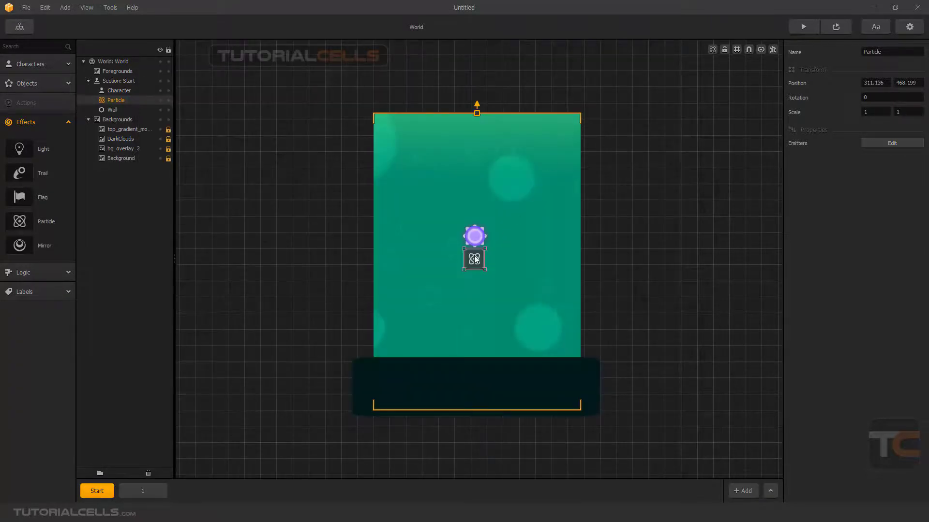
Connect the character to the particle with a joint and raise the particle to about 311.136, 488.429 so they overlap
{"action": "mouse_move", "coordinate": [475, 242]}
{"action": "left_mouse_down"}
{"action": "mouse_move", "coordinate": [511, 222]}
{"action": "mouse_move", "coordinate": [494, 157]}
{"action": "mouse_move", "coordinate": [481, 244]}
{"action": "left_mouse_up"}
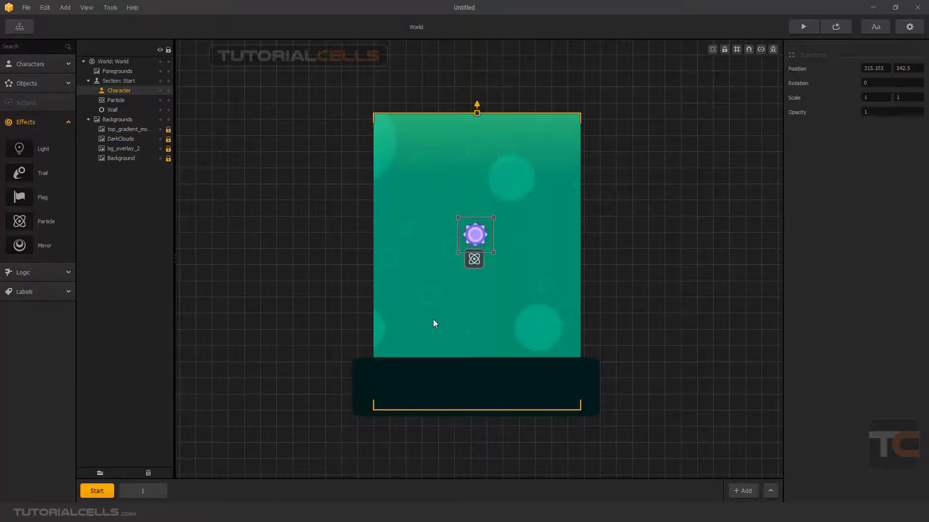
{"action": "scroll", "coordinate": [473, 258], "scroll_direction": "up", "scroll_amount": 2}
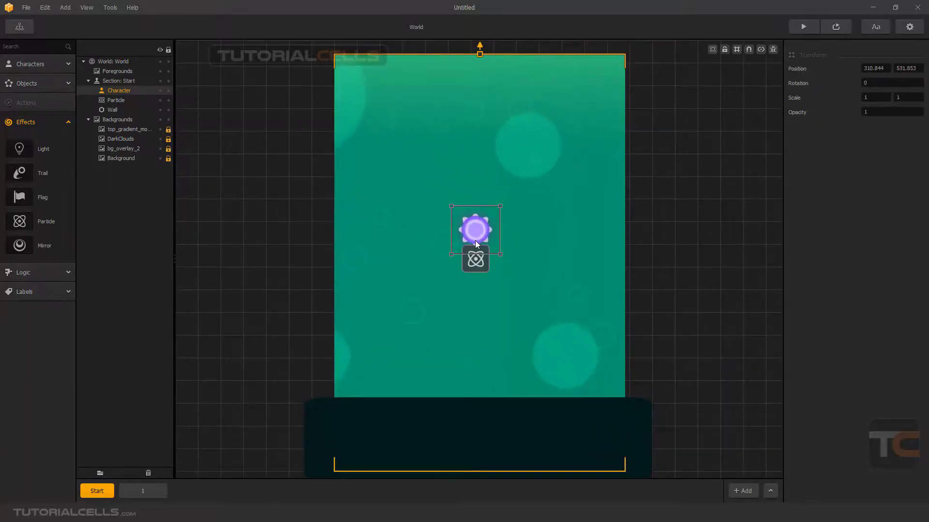
{"action": "left_click", "coordinate": [760, 51]}
{"action": "left_click_drag", "start_coordinate": [473, 258], "coordinate": [476, 261]}
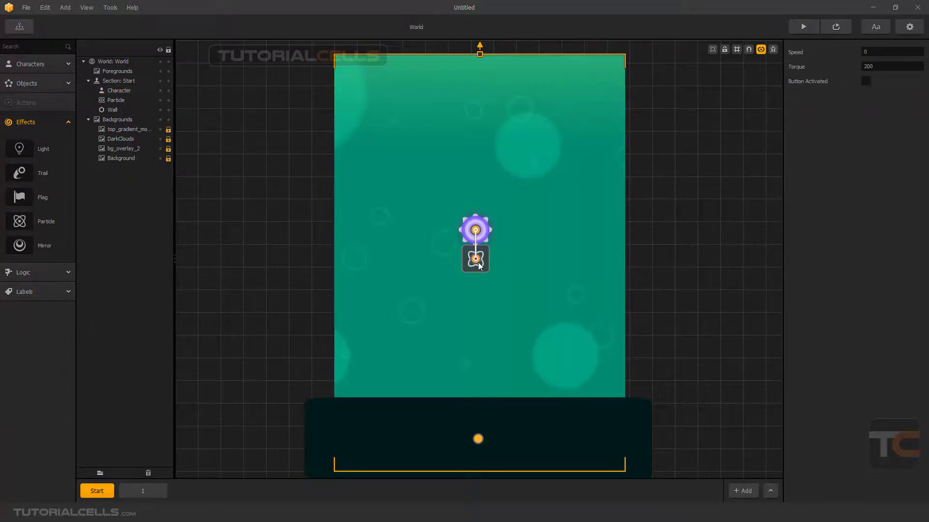
{"action": "left_click", "coordinate": [483, 256]}
{"action": "left_click", "coordinate": [485, 267]}
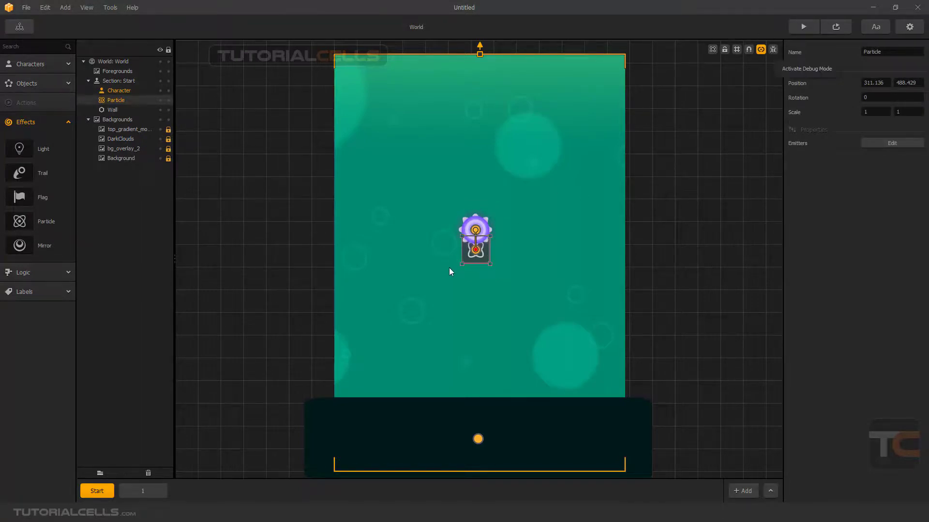
Examine the emitter properties of the new particle in the Particles Editor and close it
{"action": "left_click", "coordinate": [893, 143]}
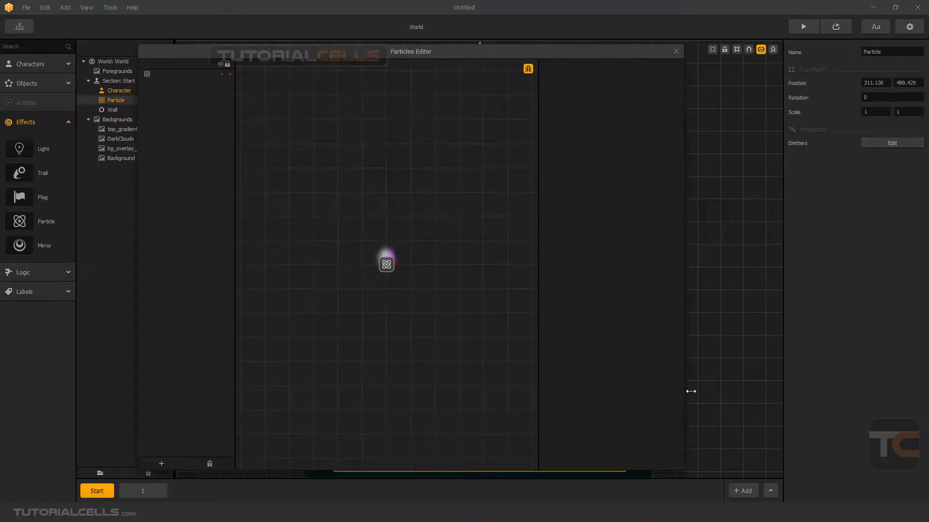
{"action": "left_click", "coordinate": [392, 269]}
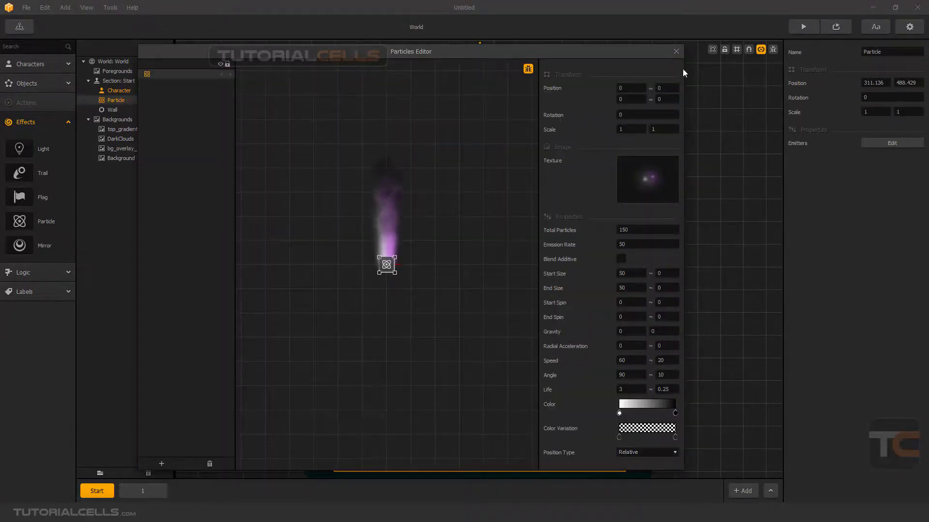
{"action": "left_click", "coordinate": [676, 51]}
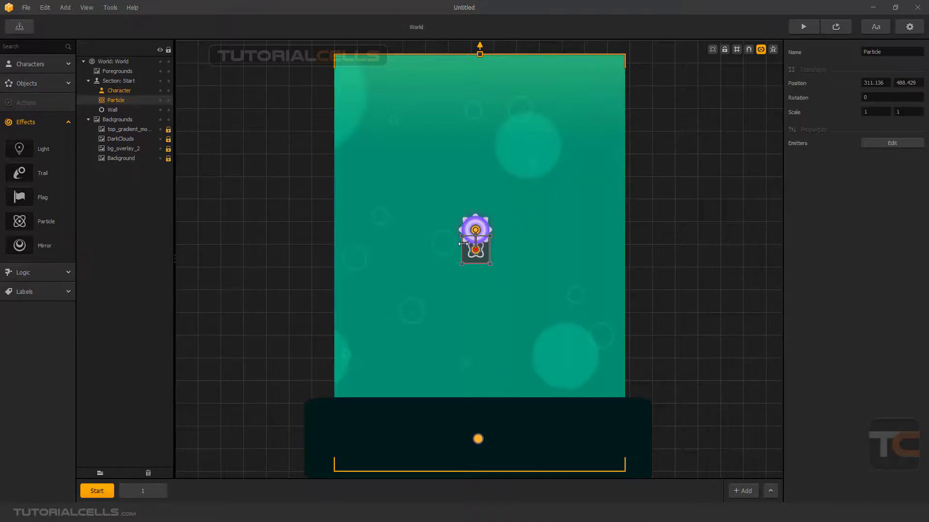
Preview the game, start it, move the character around to watch how the attached particle follows, and close the preview
{"action": "left_click", "coordinate": [798, 28]}
{"action": "left_click", "coordinate": [393, 346]}
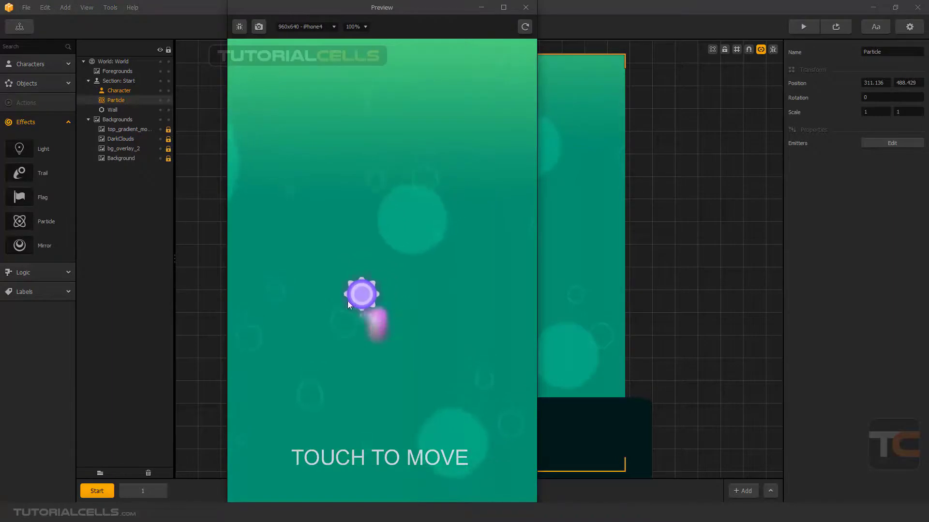
{"action": "mouse_move", "coordinate": [347, 302]}
{"action": "left_mouse_down"}
{"action": "mouse_move", "coordinate": [341, 284]}
{"action": "mouse_move", "coordinate": [413, 287]}
{"action": "mouse_move", "coordinate": [319, 286]}
{"action": "mouse_move", "coordinate": [330, 264]}
{"action": "mouse_move", "coordinate": [416, 262]}
{"action": "mouse_move", "coordinate": [417, 230]}
{"action": "mouse_move", "coordinate": [357, 237]}
{"action": "mouse_move", "coordinate": [399, 190]}
{"action": "mouse_move", "coordinate": [393, 147]}
{"action": "mouse_move", "coordinate": [333, 312]}
{"action": "mouse_move", "coordinate": [445, 237]}
{"action": "mouse_move", "coordinate": [390, 328]}
{"action": "mouse_move", "coordinate": [349, 239]}
{"action": "mouse_move", "coordinate": [420, 162]}
{"action": "mouse_move", "coordinate": [350, 268]}
{"action": "mouse_move", "coordinate": [376, 169]}
{"action": "left_mouse_up"}
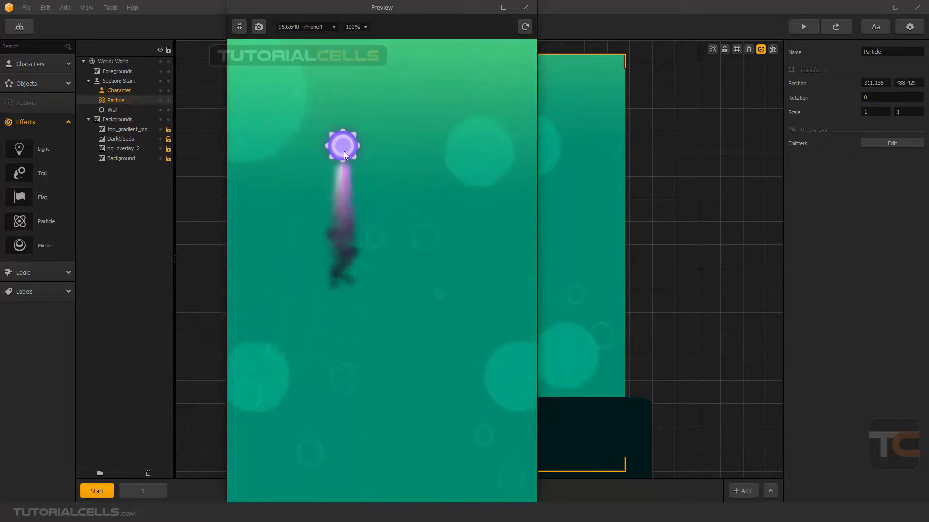
{"action": "mouse_move", "coordinate": [343, 151]}
{"action": "left_mouse_down"}
{"action": "mouse_move", "coordinate": [313, 226]}
{"action": "mouse_move", "coordinate": [366, 236]}
{"action": "mouse_move", "coordinate": [365, 211]}
{"action": "left_mouse_up"}
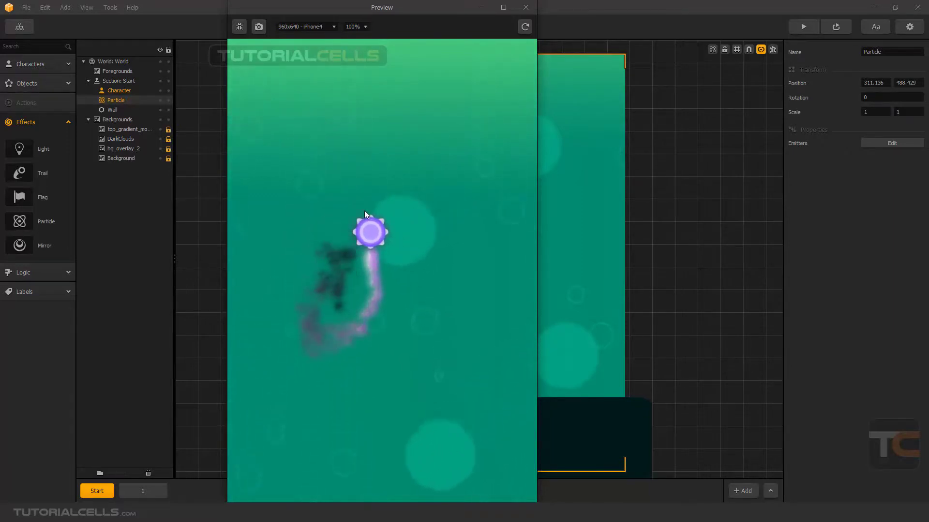
{"action": "left_click", "coordinate": [525, 7]}
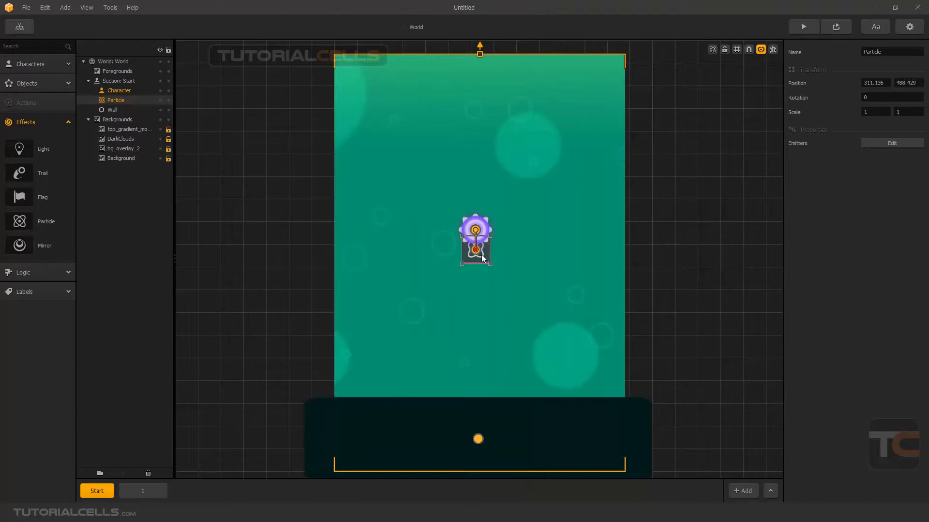
Set the Position Type of the particle's emitter to Free in the Particles Editor and close the editor
{"action": "left_click", "coordinate": [878, 143]}
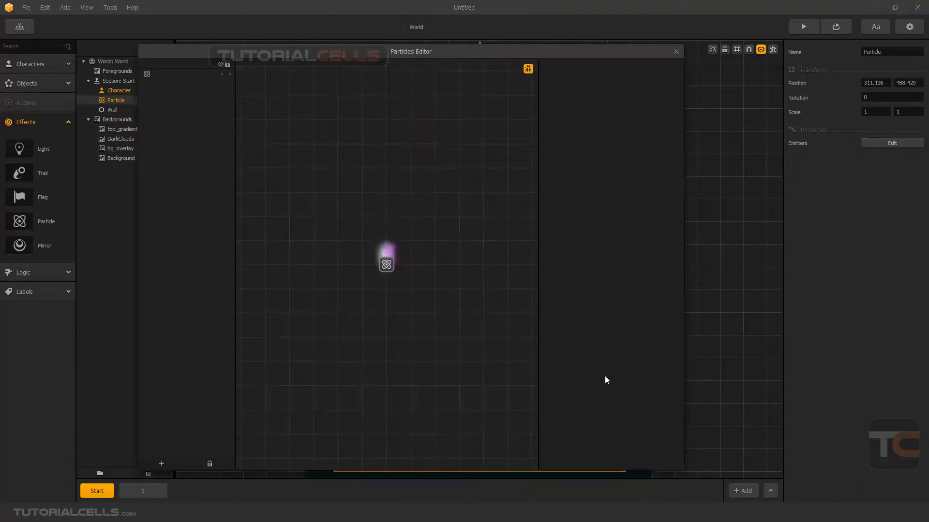
{"action": "left_click", "coordinate": [386, 265]}
{"action": "left_click", "coordinate": [638, 452]}
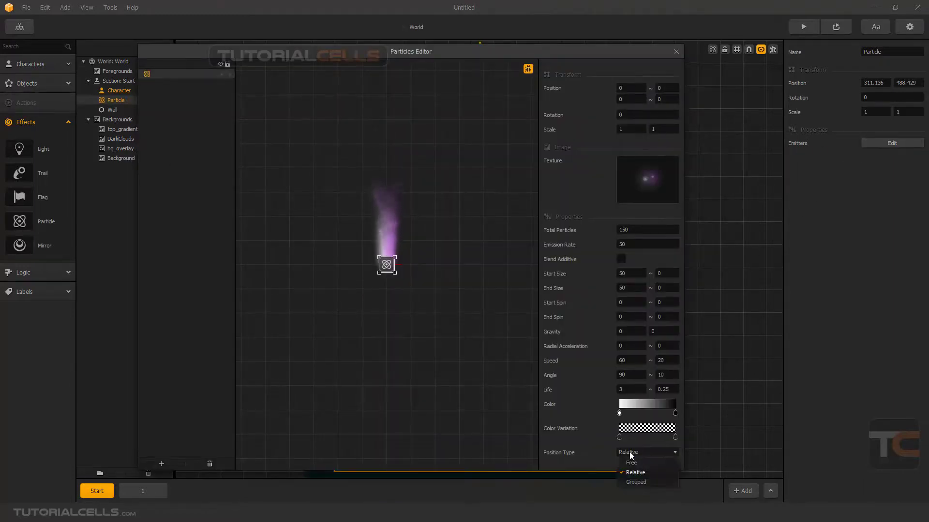
{"action": "left_click", "coordinate": [636, 463]}
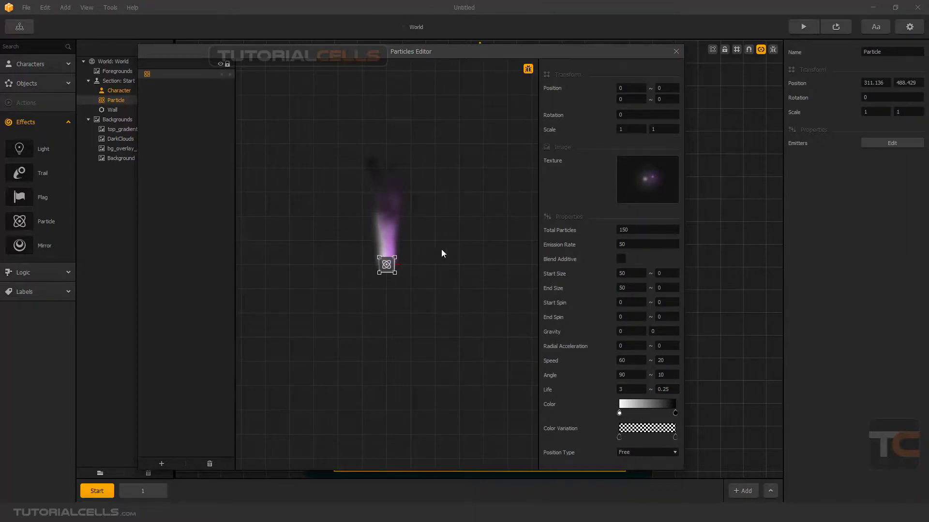
{"action": "left_click", "coordinate": [675, 52]}
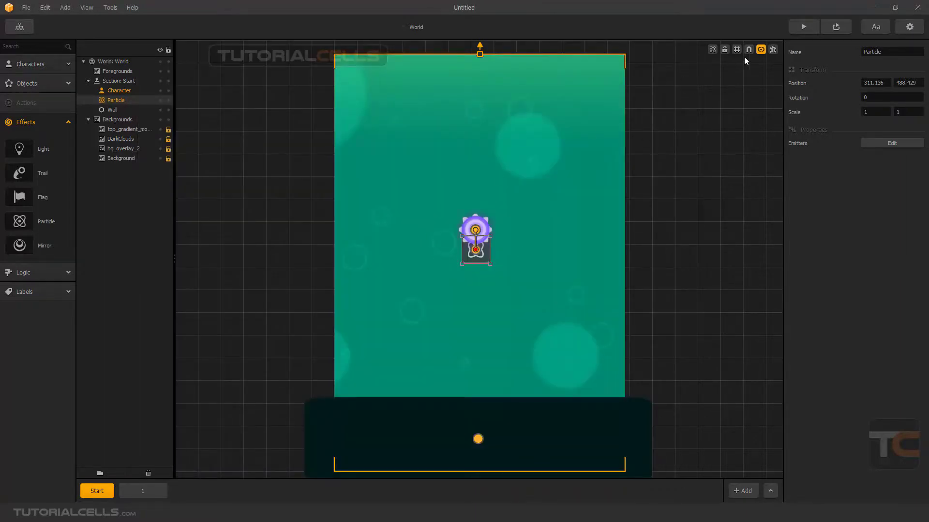
Preview the game with the Free position type, move the character to observe the particle trail, and close the preview
{"action": "left_click", "coordinate": [796, 27]}
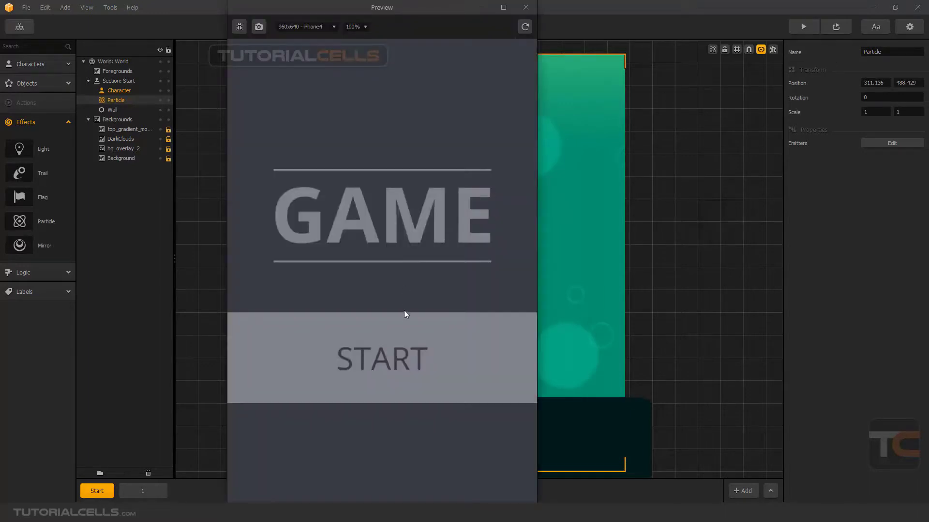
{"action": "left_click", "coordinate": [404, 316]}
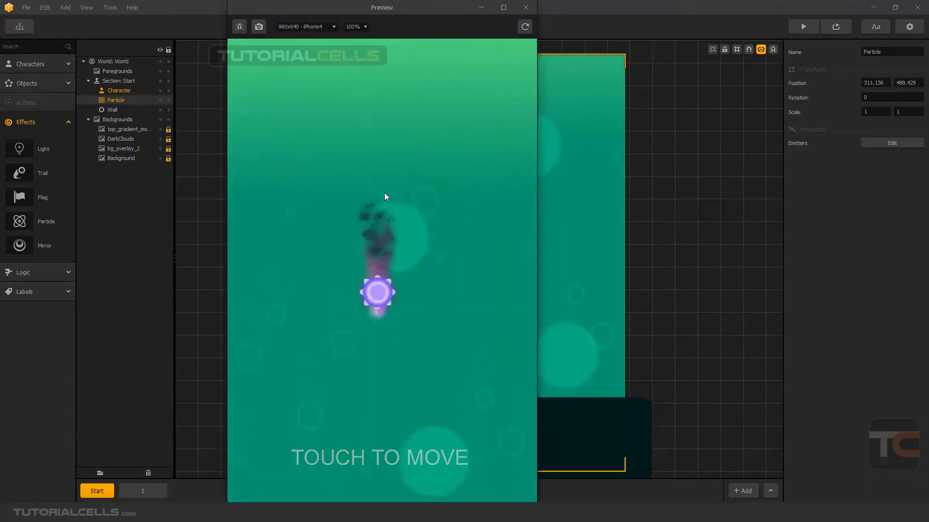
{"action": "mouse_move", "coordinate": [376, 285]}
{"action": "left_mouse_down"}
{"action": "mouse_move", "coordinate": [323, 321]}
{"action": "mouse_move", "coordinate": [330, 287]}
{"action": "mouse_move", "coordinate": [431, 269]}
{"action": "mouse_move", "coordinate": [368, 225]}
{"action": "mouse_move", "coordinate": [338, 327]}
{"action": "mouse_move", "coordinate": [402, 224]}
{"action": "mouse_move", "coordinate": [396, 273]}
{"action": "mouse_move", "coordinate": [379, 182]}
{"action": "mouse_move", "coordinate": [321, 208]}
{"action": "mouse_move", "coordinate": [435, 251]}
{"action": "mouse_move", "coordinate": [260, 219]}
{"action": "left_mouse_up"}
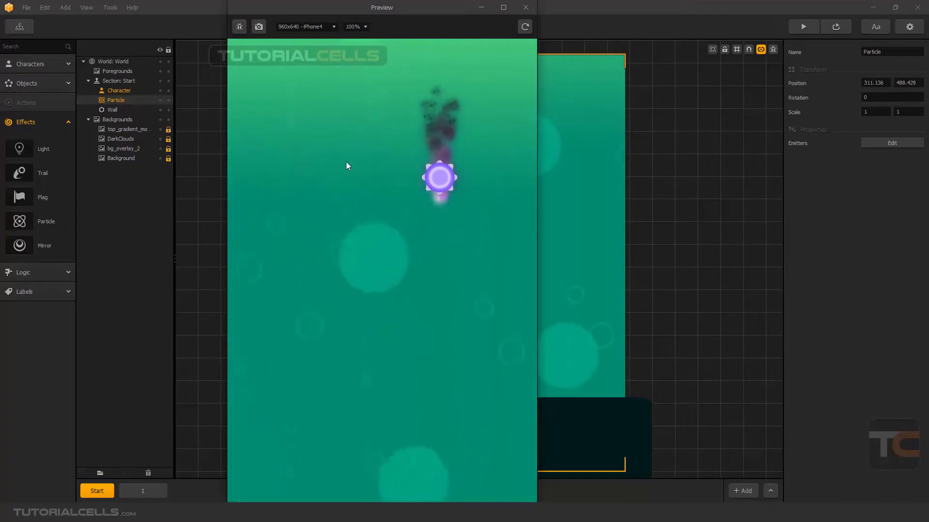
{"action": "left_click", "coordinate": [525, 7]}
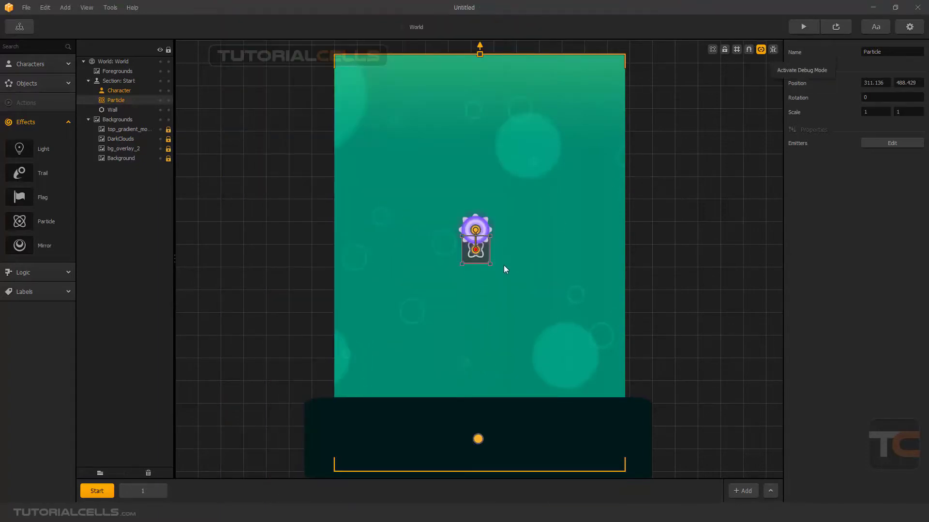
Set the Position Type of the particle's emitter back to Relative and close the Particles Editor
{"action": "left_click", "coordinate": [891, 143]}
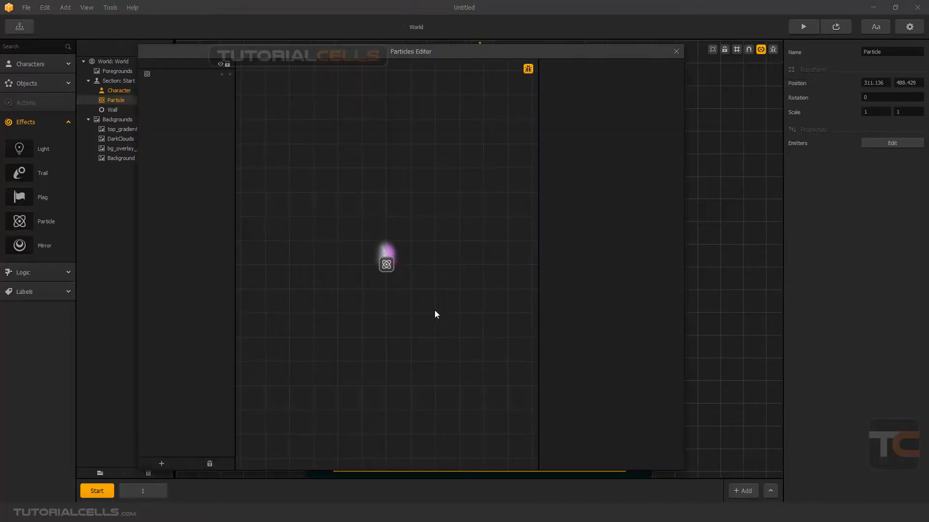
{"action": "left_click", "coordinate": [387, 265]}
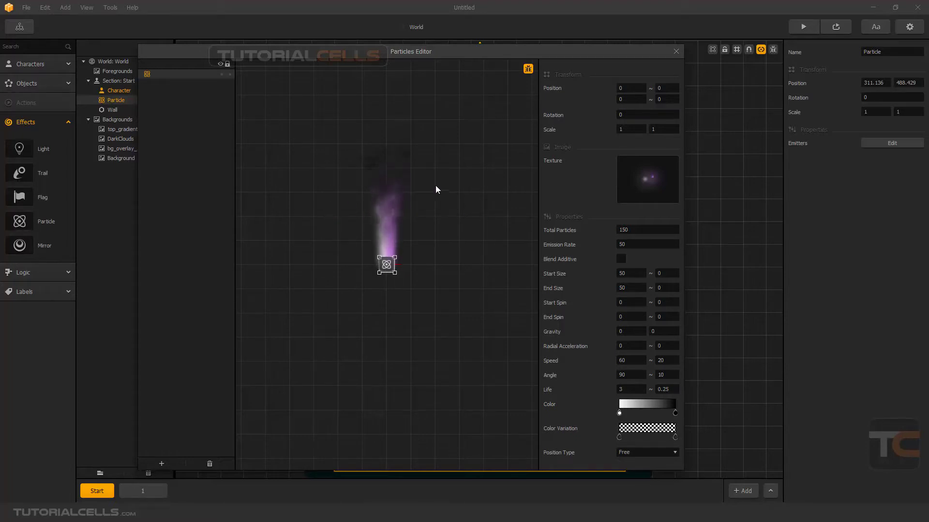
{"action": "left_click", "coordinate": [626, 452]}
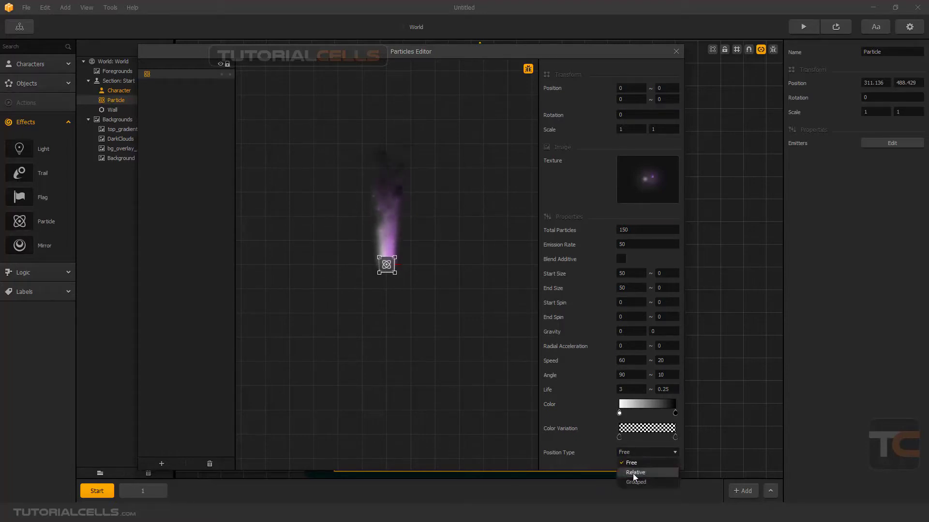
{"action": "left_click", "coordinate": [634, 472]}
{"action": "left_click", "coordinate": [675, 51]}
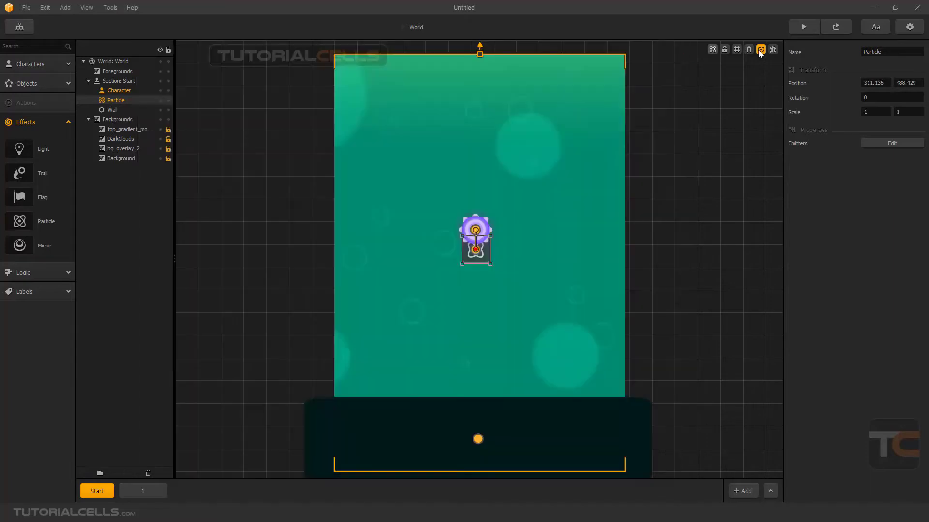
Preview the game with the Relative position type, move the character to check the particle's behavior, and close the preview
{"action": "left_click", "coordinate": [802, 28]}
{"action": "left_click", "coordinate": [409, 348]}
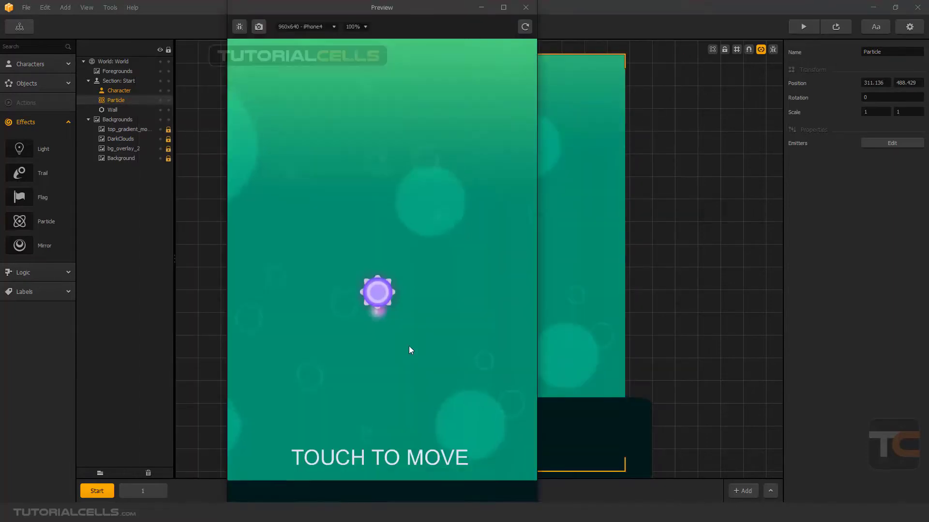
{"action": "mouse_move", "coordinate": [388, 297]}
{"action": "left_mouse_down"}
{"action": "mouse_move", "coordinate": [434, 298]}
{"action": "mouse_move", "coordinate": [358, 309]}
{"action": "mouse_move", "coordinate": [347, 296]}
{"action": "mouse_move", "coordinate": [371, 282]}
{"action": "mouse_move", "coordinate": [416, 275]}
{"action": "mouse_move", "coordinate": [404, 271]}
{"action": "mouse_move", "coordinate": [342, 292]}
{"action": "mouse_move", "coordinate": [356, 274]}
{"action": "mouse_move", "coordinate": [375, 286]}
{"action": "left_mouse_up"}
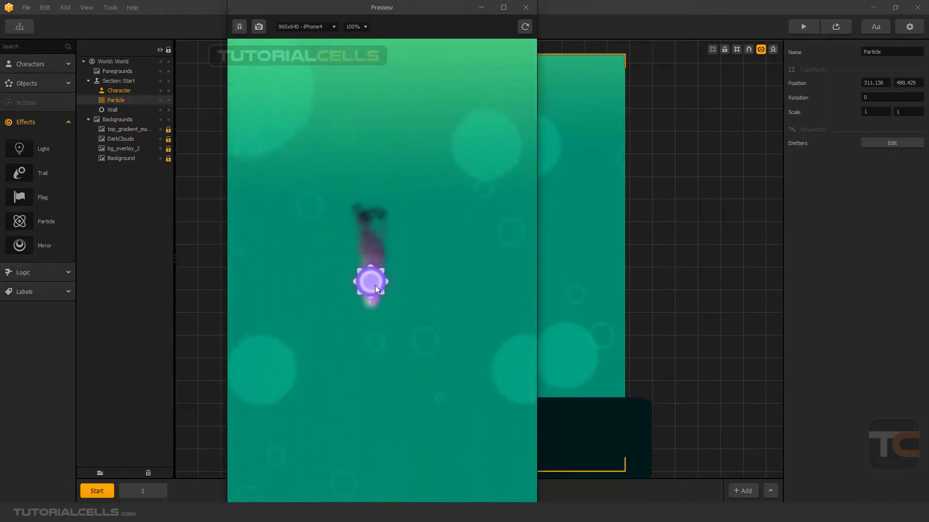
{"action": "left_click", "coordinate": [526, 7]}
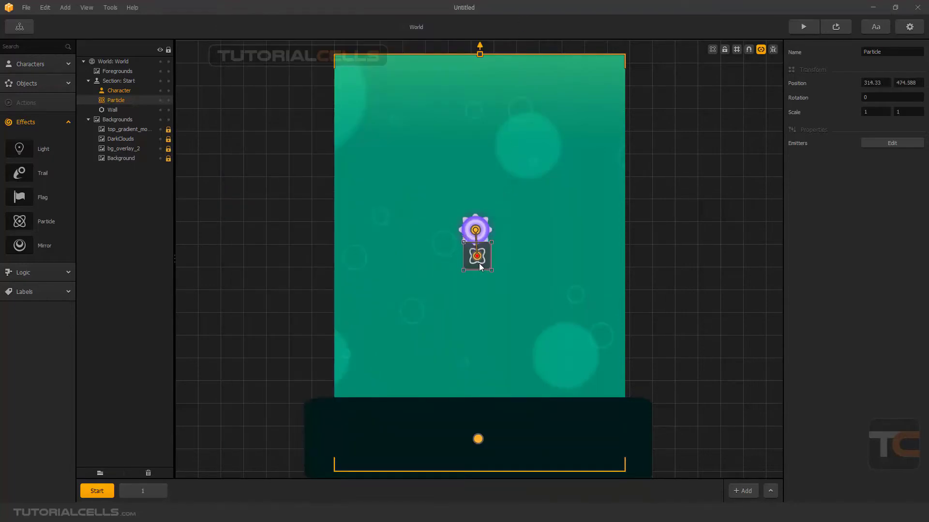
Reposition the particle beneath the character at about 307.942, 488.429 so they overlap
{"action": "left_click_drag", "start_coordinate": [478, 263], "coordinate": [479, 258]}
{"action": "left_click_drag", "start_coordinate": [467, 259], "coordinate": [465, 260]}
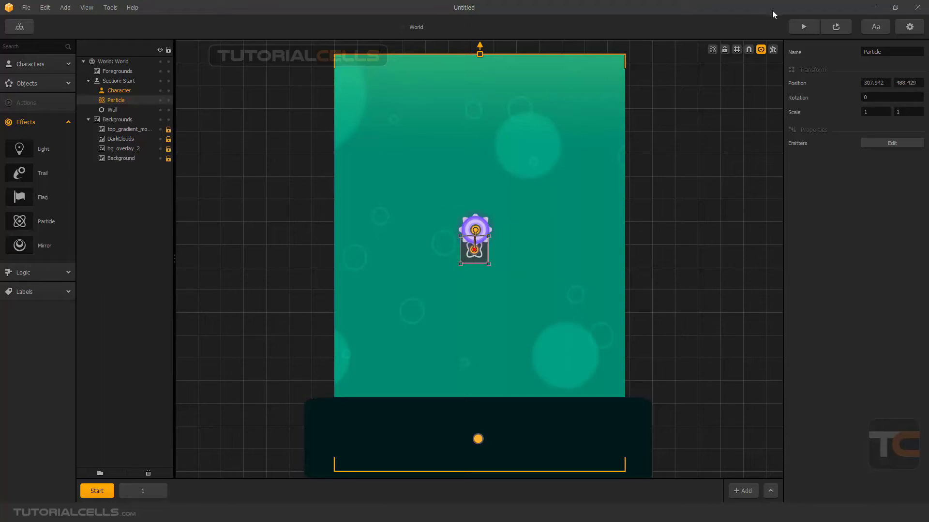